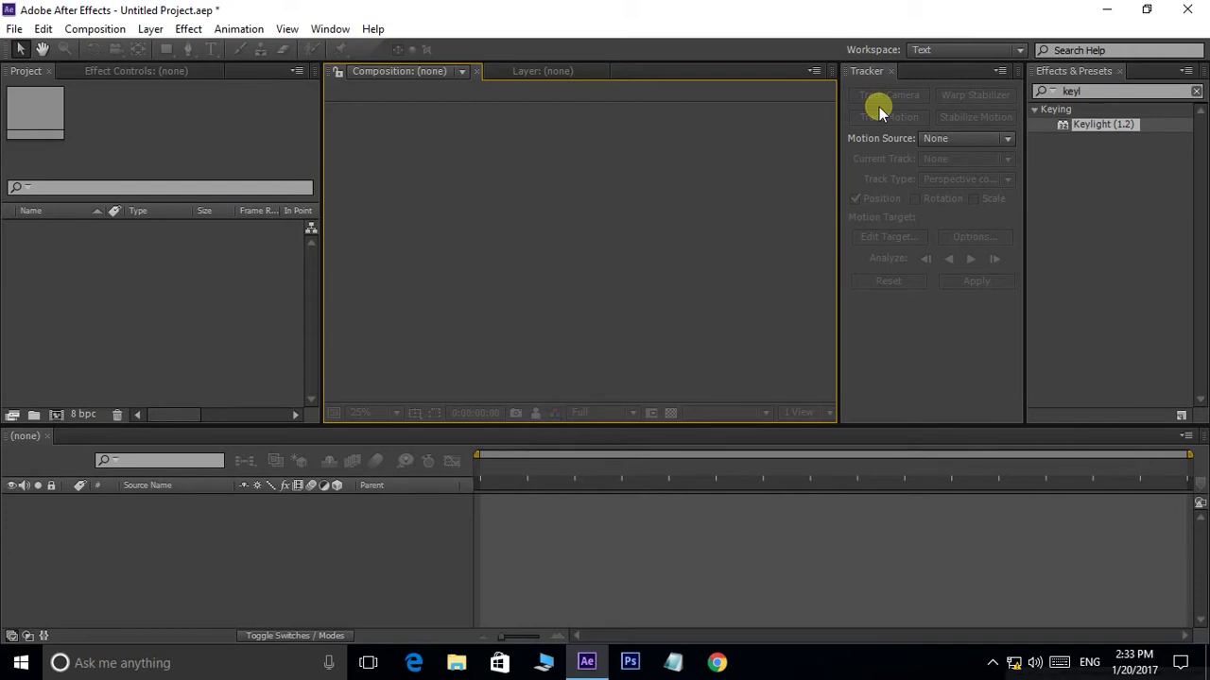
Import Wall.mov and drag it into the viewer to build the Wall composition
double_click(162, 278)
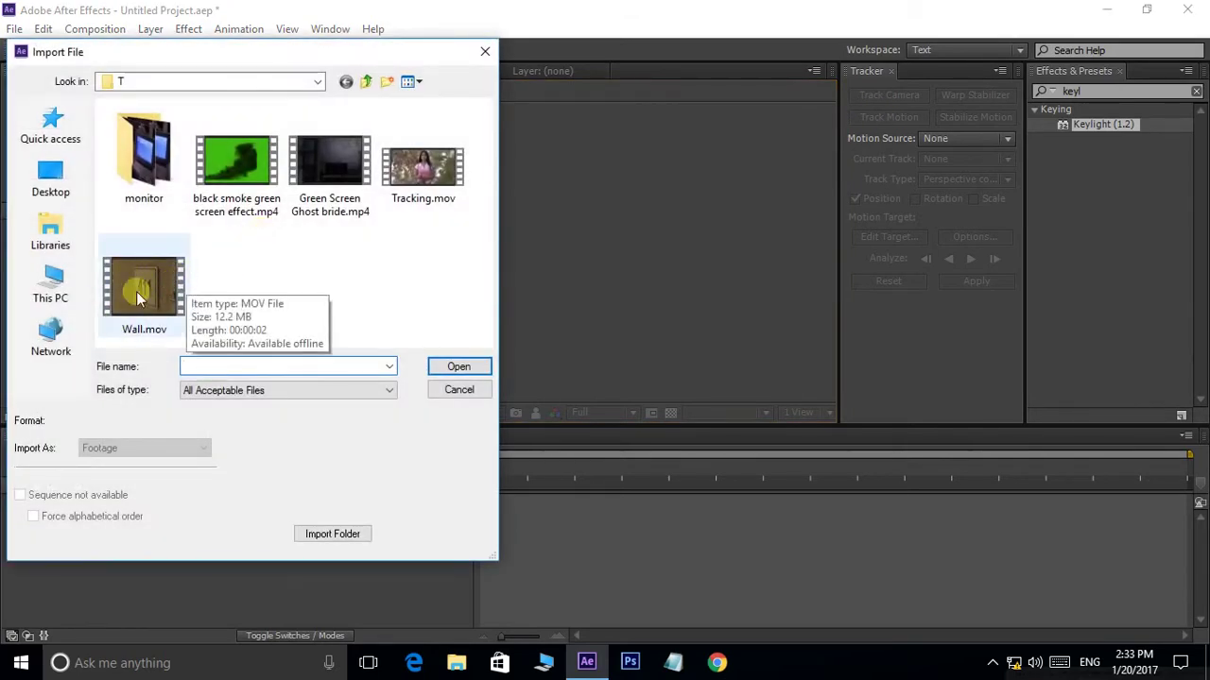
click(138, 295)
click(459, 369)
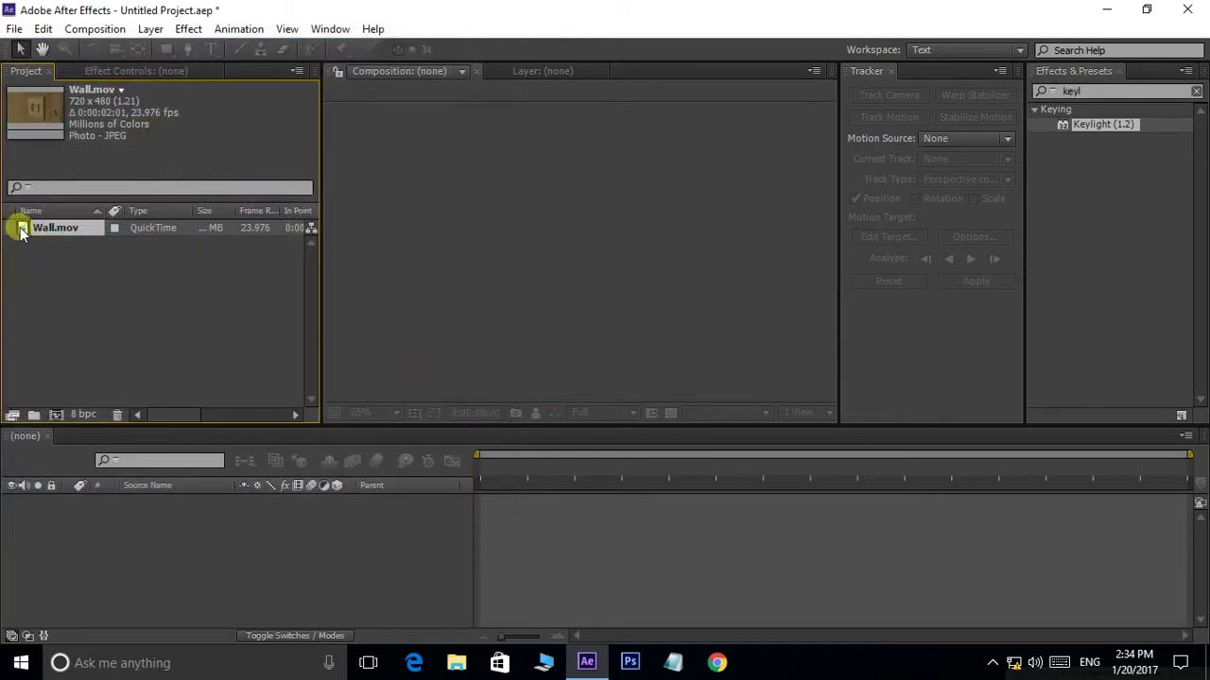
drag(26, 234, 469, 253)
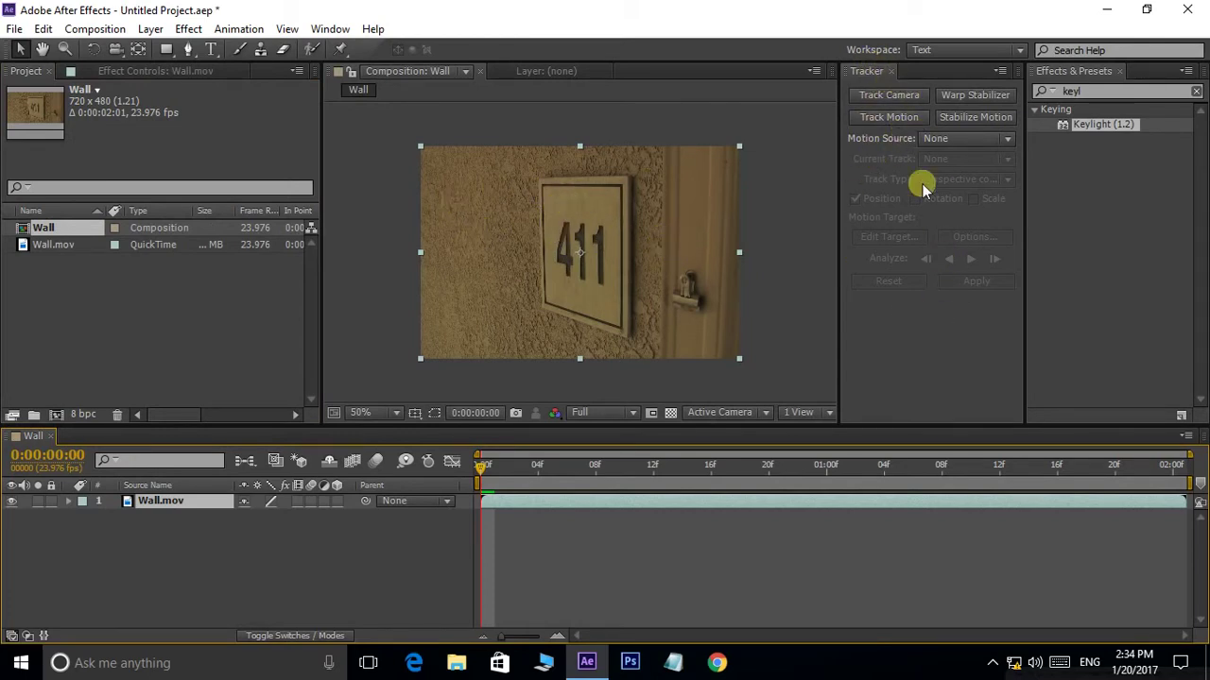
Zoom the Wall comp view to 100% around the 411 sign
click(333, 33)
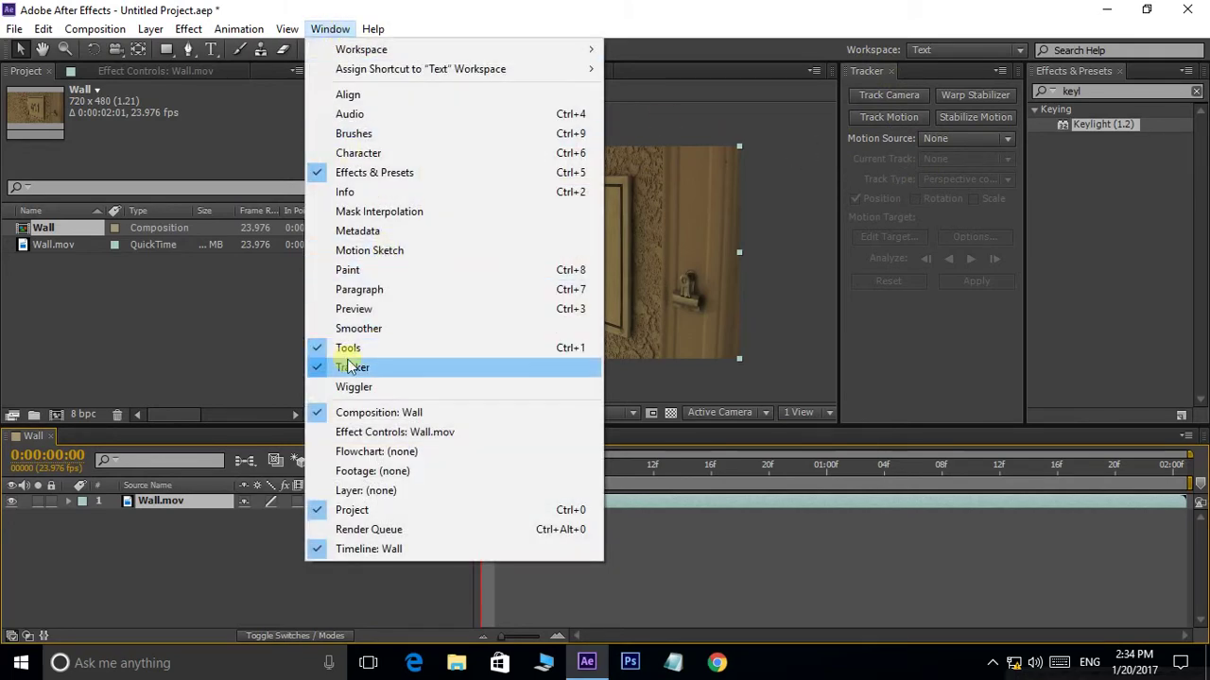
click(818, 275)
drag(633, 198, 633, 190)
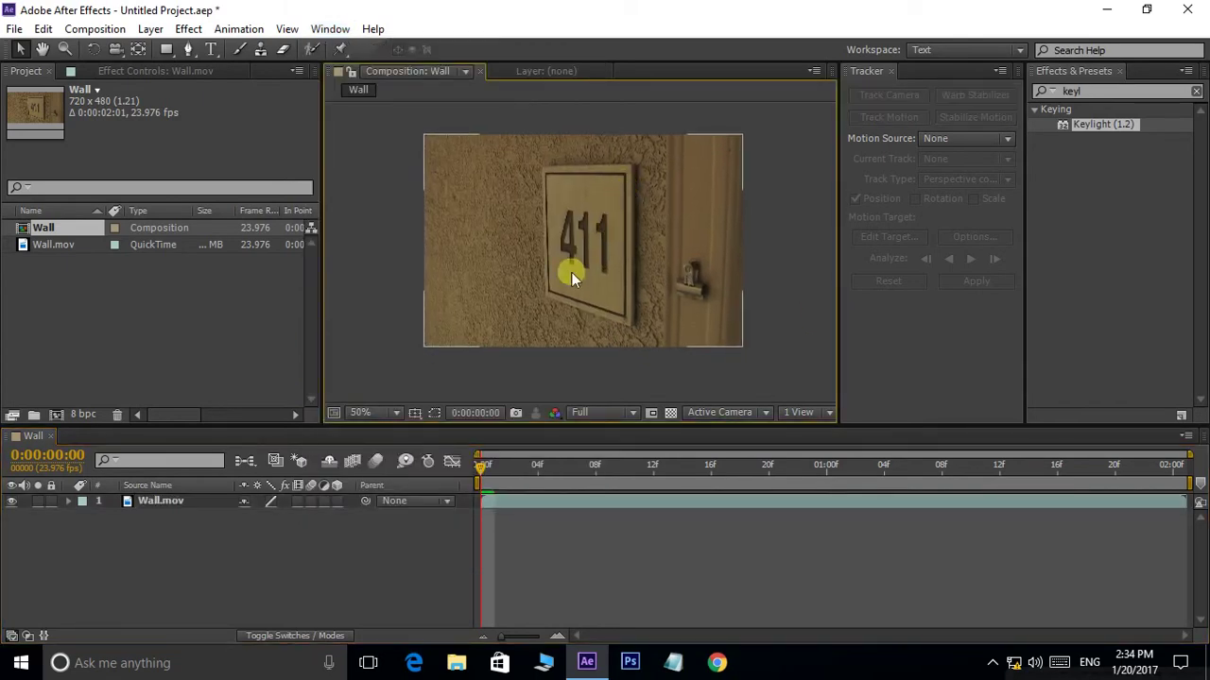
scroll(589, 223, up, 2)
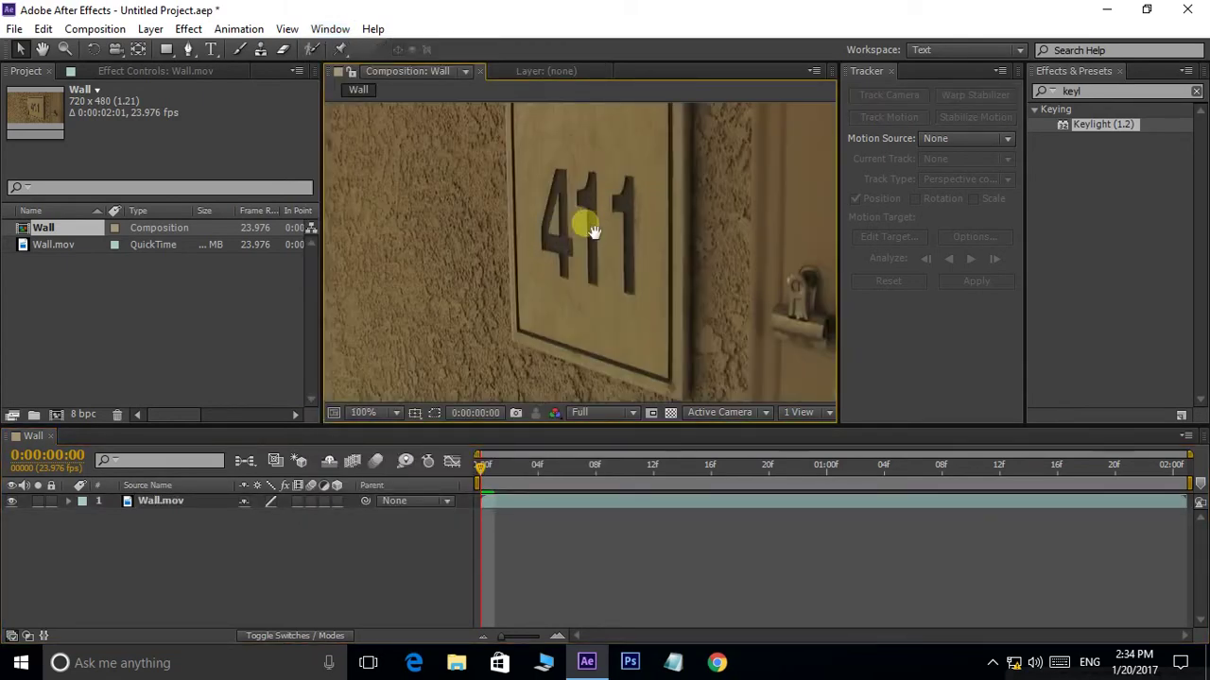
drag(580, 224, 559, 256)
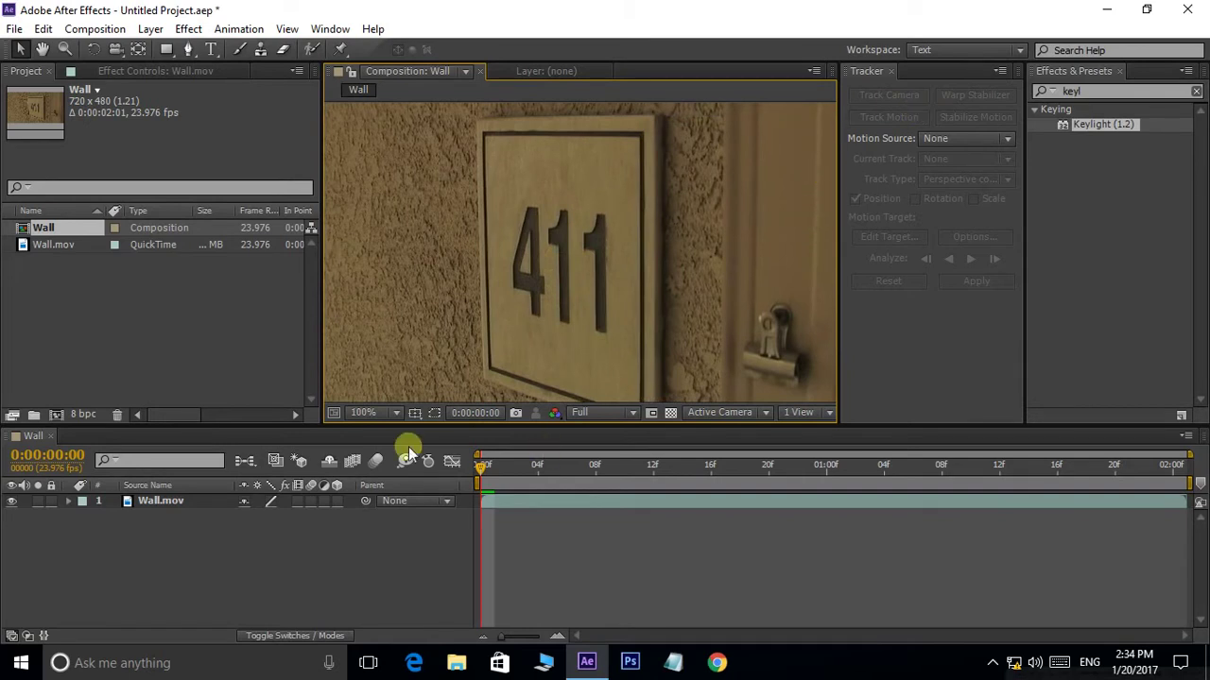
Select the Wall.mov layer and start Track Motion in the Tracker panel
click(161, 502)
click(161, 502)
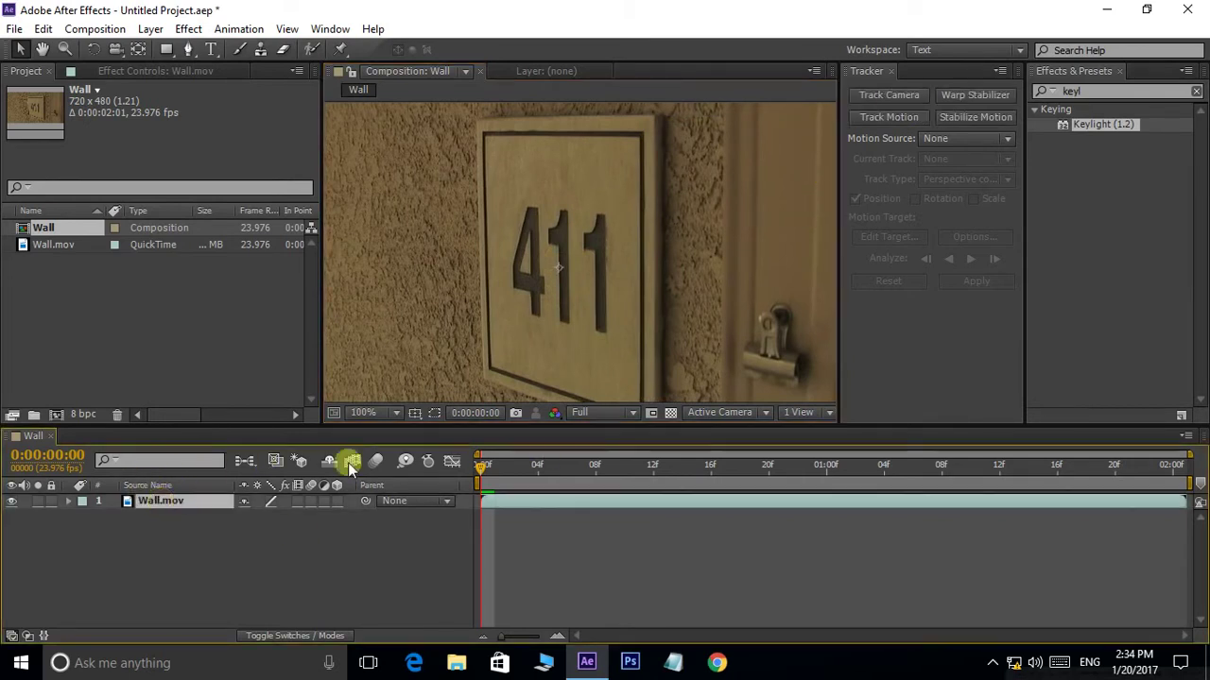
click(884, 118)
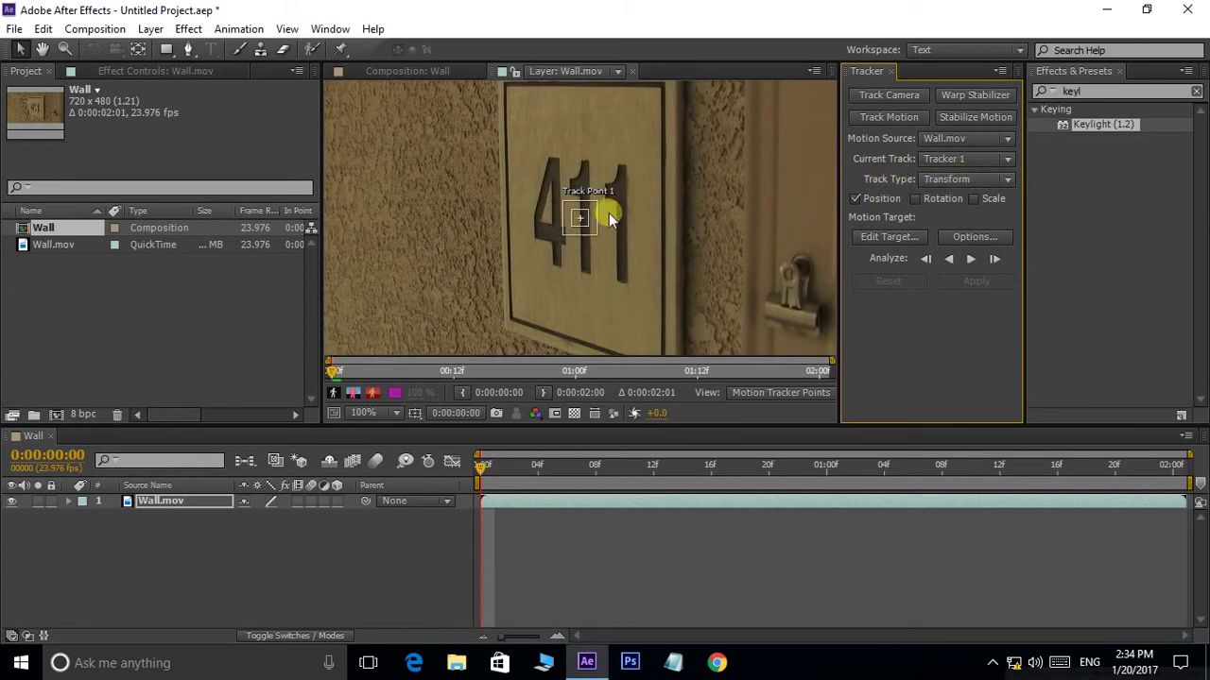
Set Tracker 1's track type to Perspective corner pin and inspect the four track points
click(1008, 180)
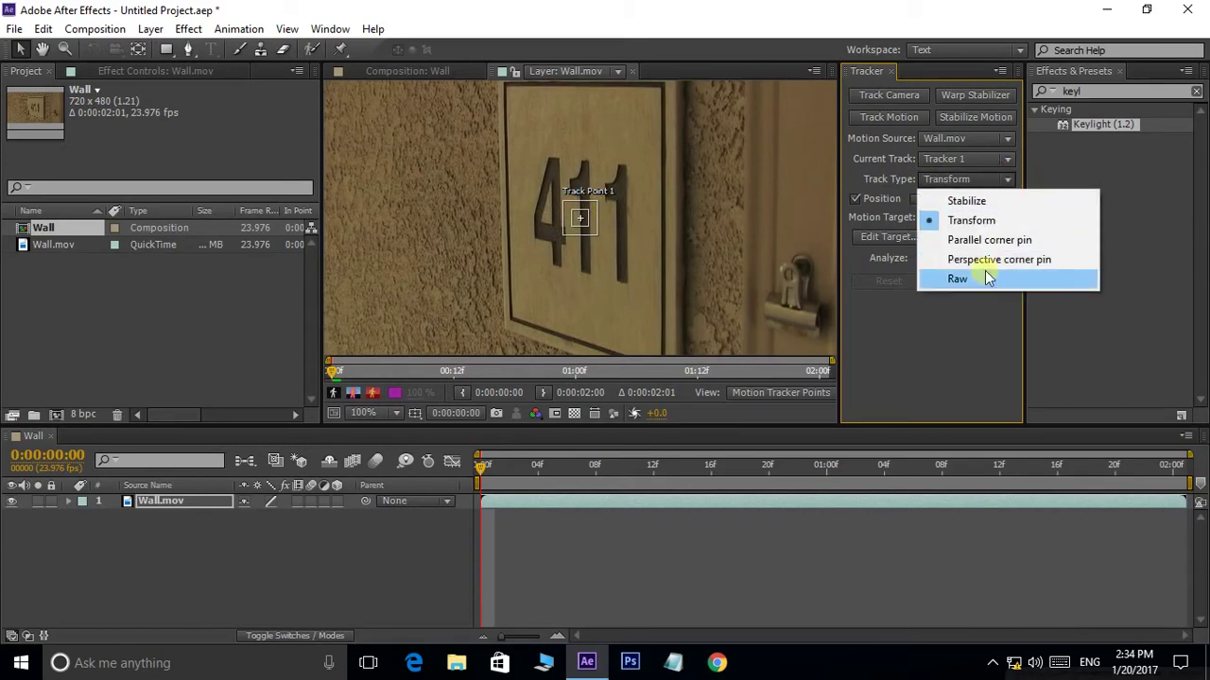
click(922, 260)
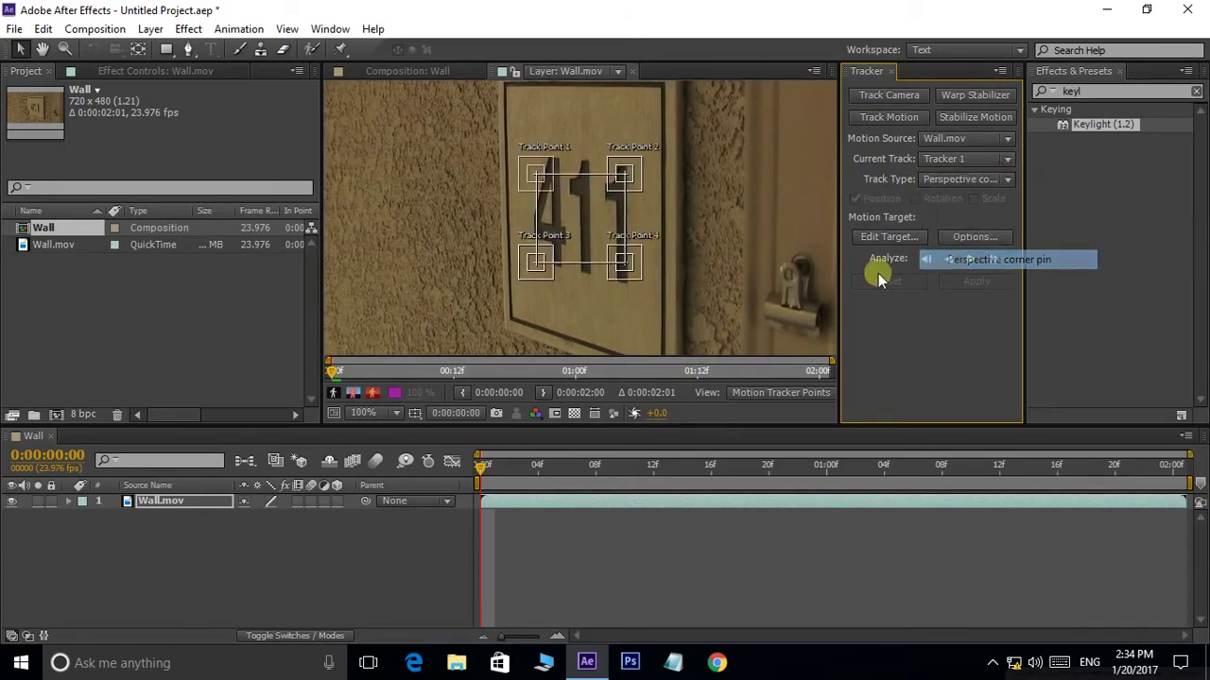
scroll(618, 208, up, 1)
scroll(617, 185, up, 1)
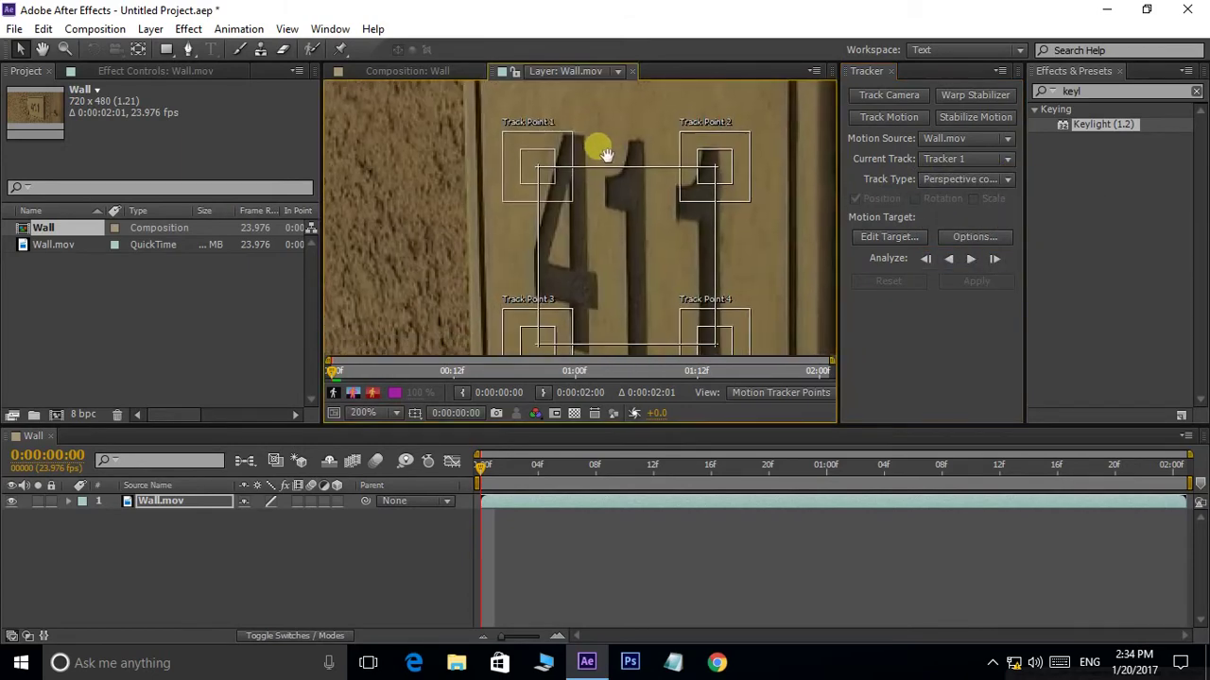
drag(606, 154, 597, 137)
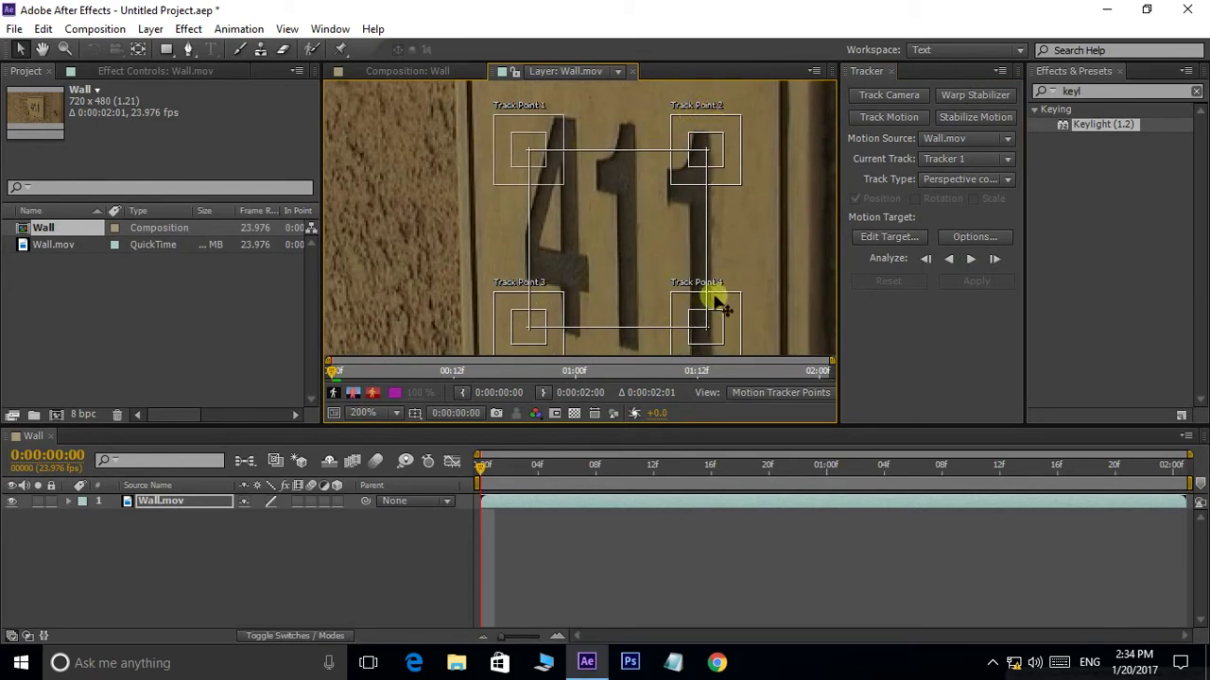
drag(630, 210, 623, 216)
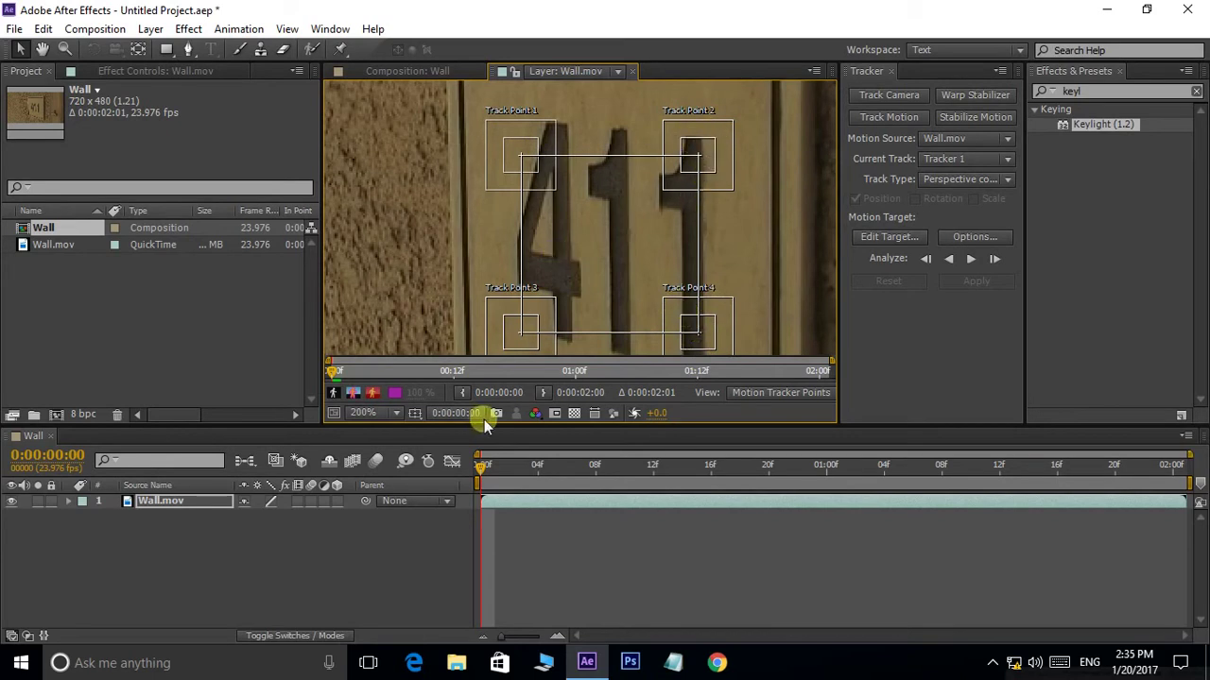
scroll(590, 250, down, 1)
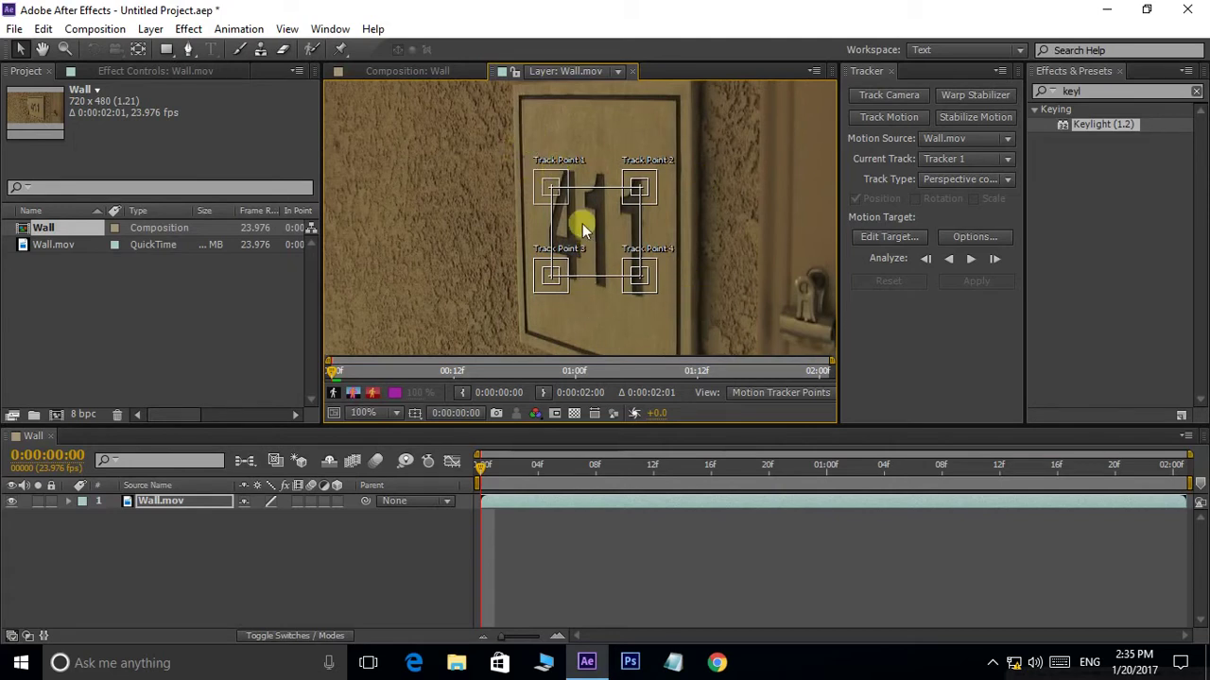
Place Track Point 1 on the top-left corner of the 411 sign plate
drag(575, 217, 614, 291)
scroll(615, 244, up, 1)
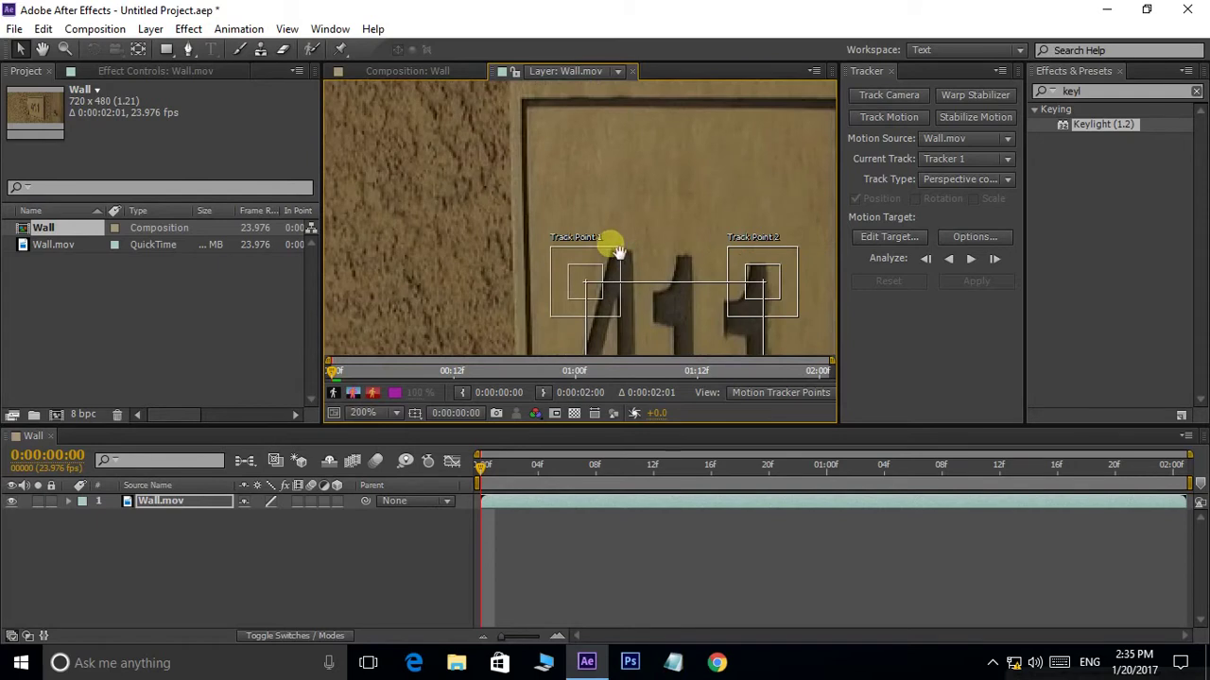
drag(607, 244, 614, 258)
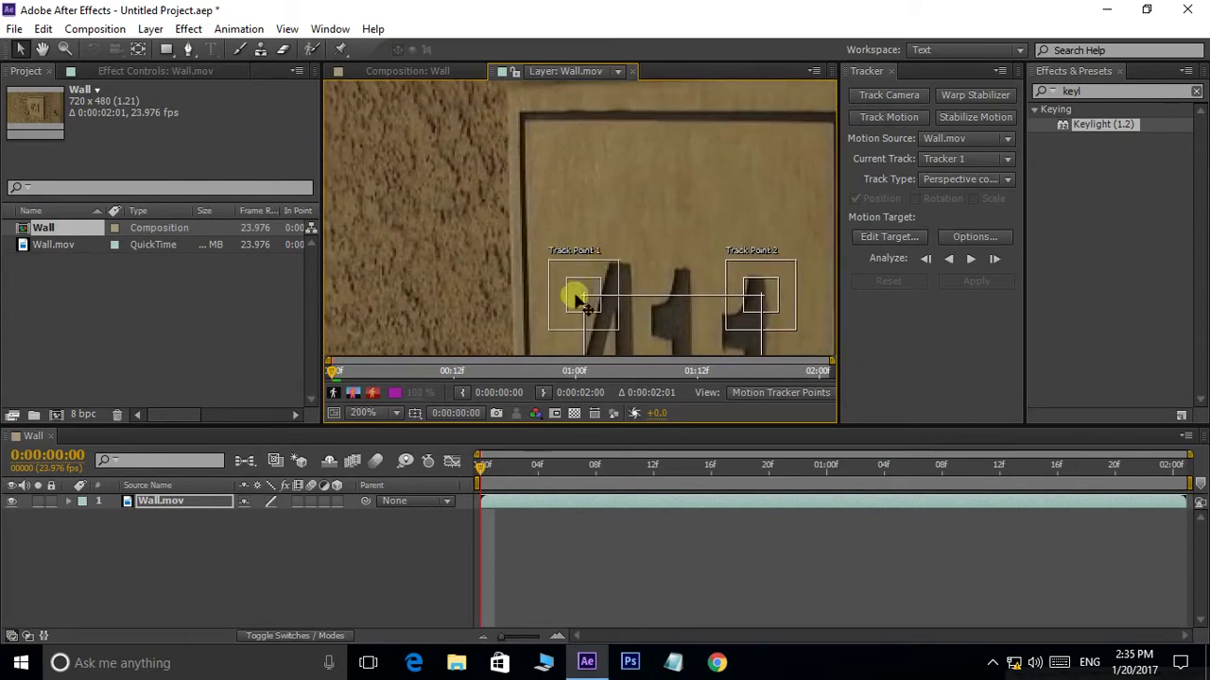
mouse_move(574, 297)
mouse_down()
mouse_move(518, 115)
mouse_move(501, 108)
mouse_up()
drag(575, 161, 600, 282)
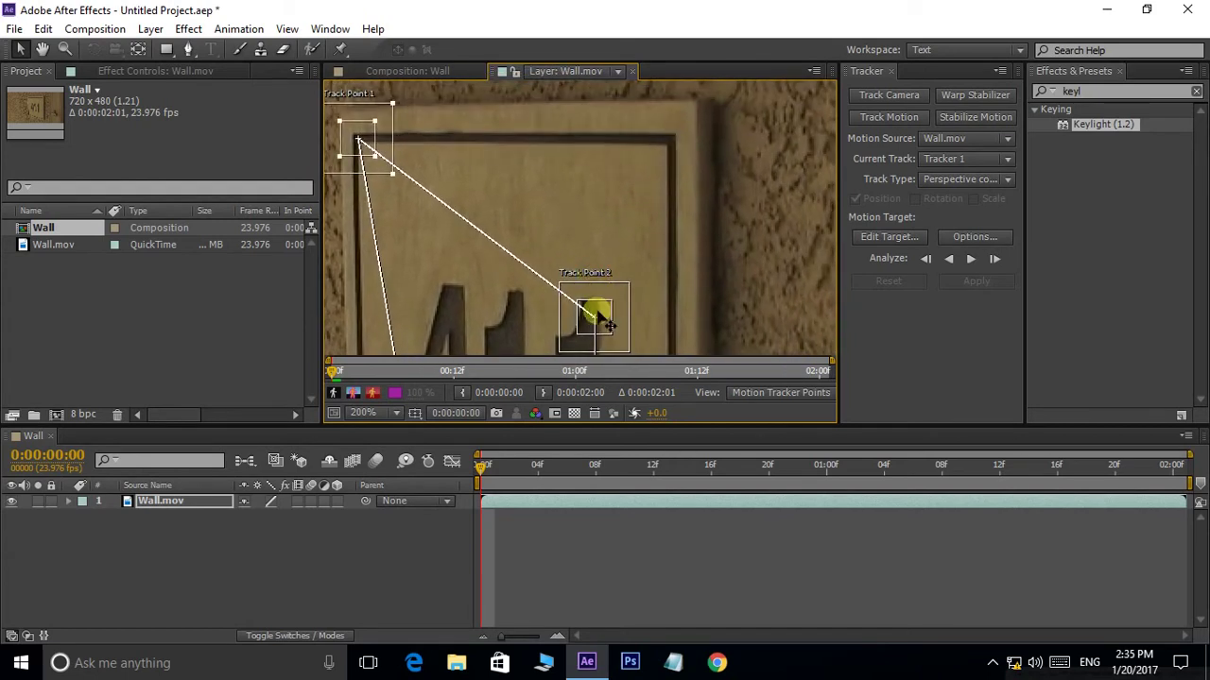
scroll(649, 278, down, 1)
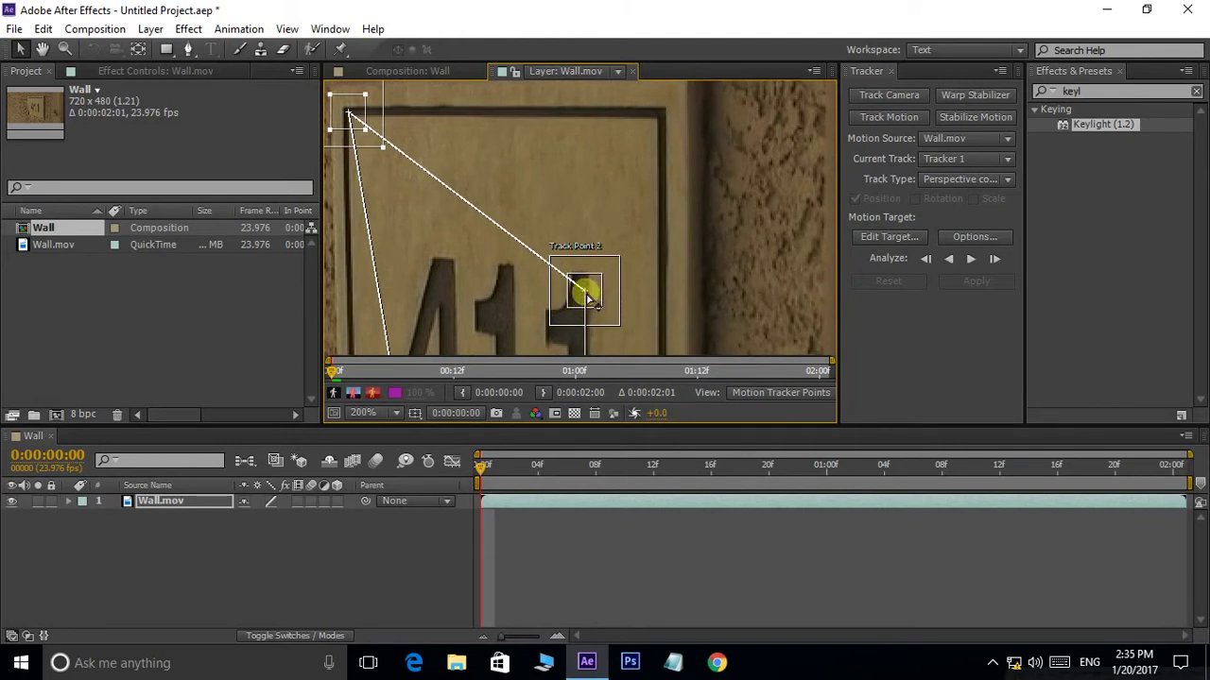
Place Track Point 2 on the plate's top-right corner, undoing a misplaced attach point
mouse_move(583, 299)
mouse_down()
mouse_move(614, 252)
mouse_move(631, 175)
mouse_up()
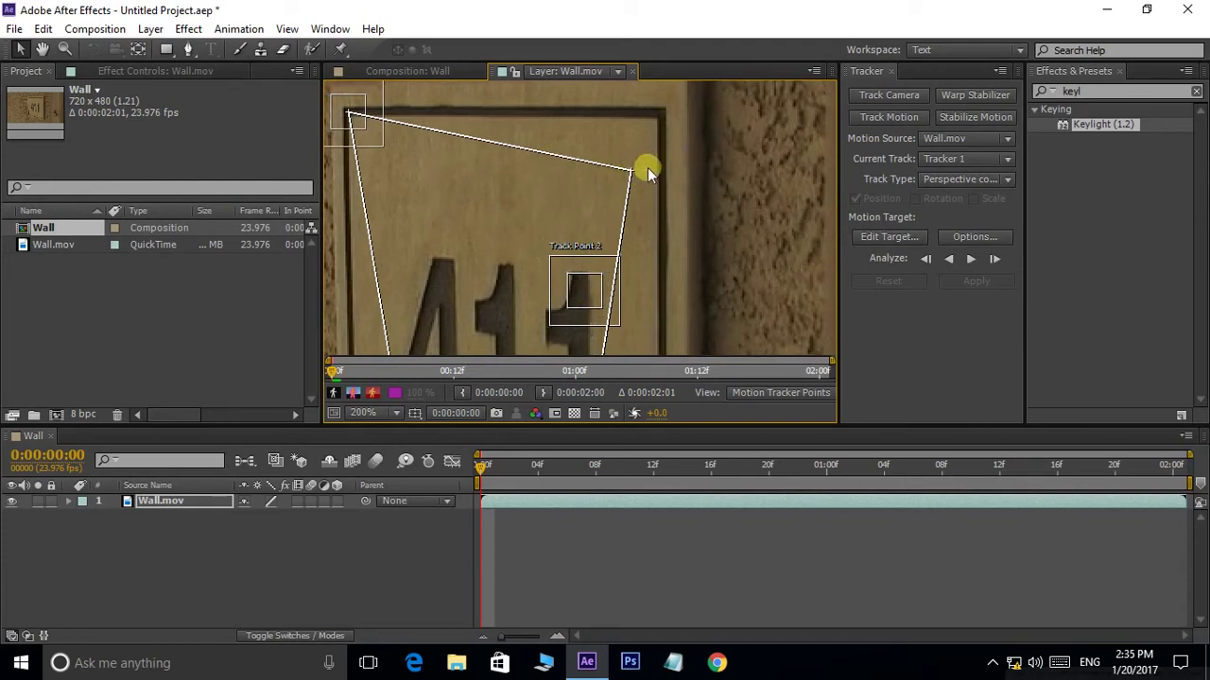
key(ctrl+z)
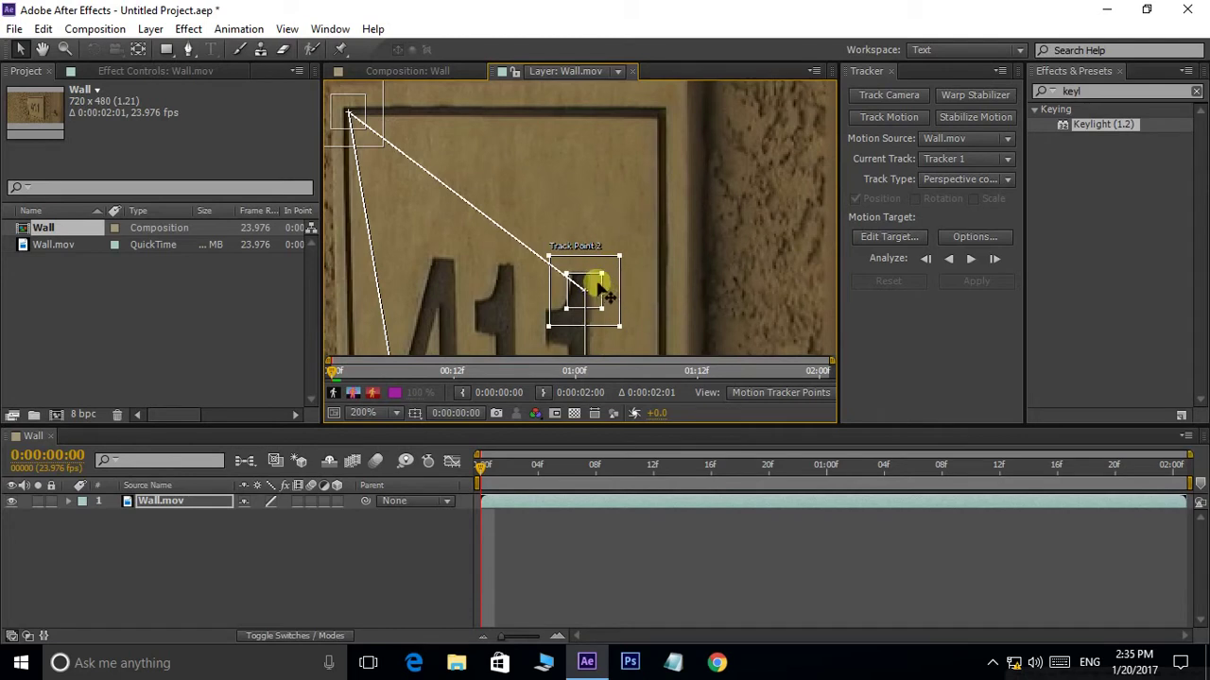
drag(595, 287, 662, 112)
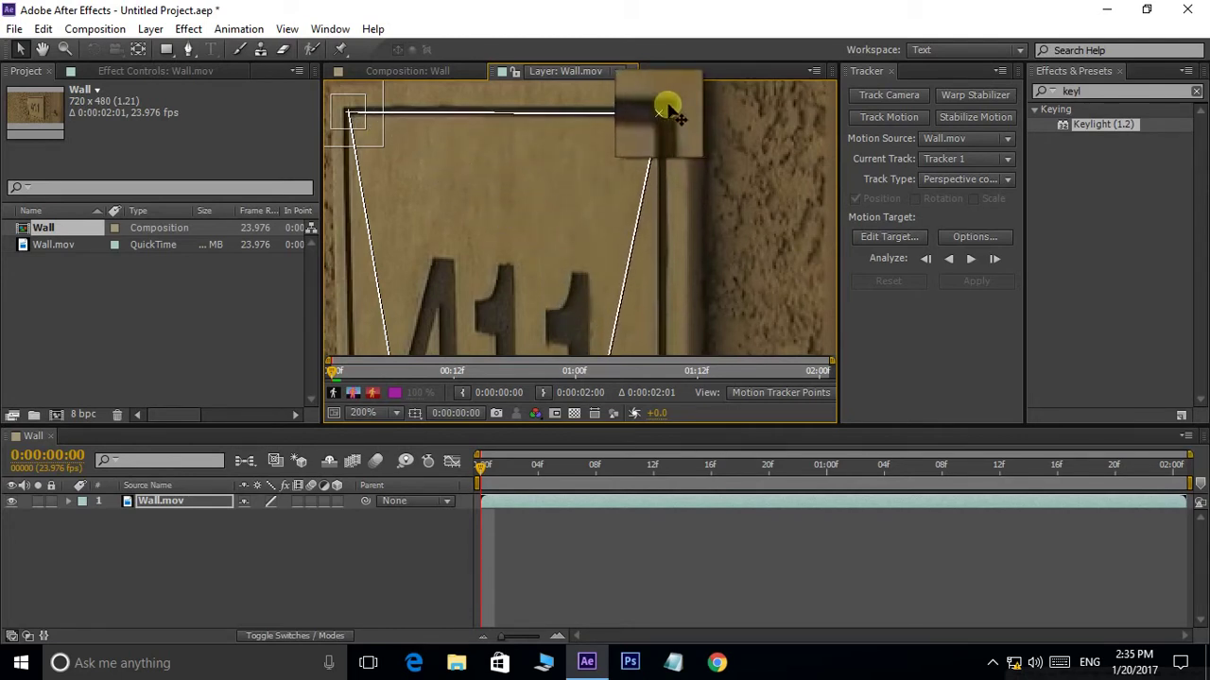
drag(662, 111, 671, 114)
Place Track Points 4 and 3 on the plate's bottom-right and bottom-left corners
drag(607, 291, 575, 95)
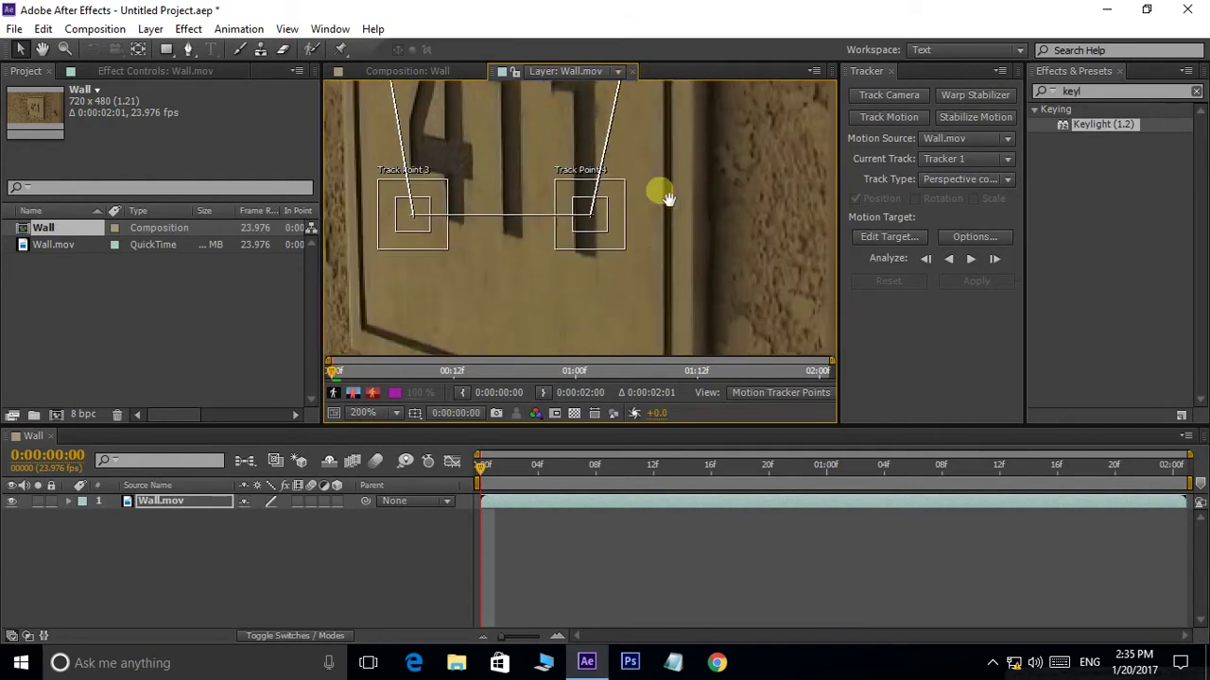
mouse_move(655, 189)
mouse_down()
mouse_move(657, 164)
mouse_move(685, 357)
mouse_move(684, 287)
mouse_up()
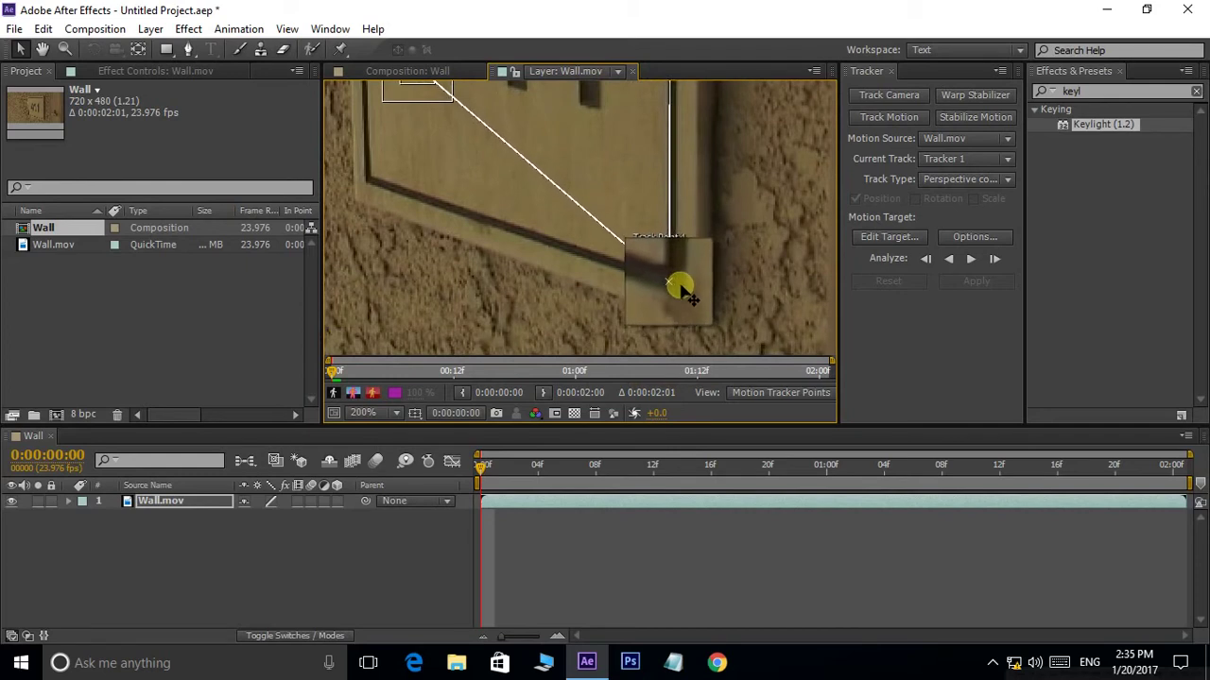
mouse_move(439, 145)
mouse_down()
mouse_move(573, 237)
mouse_move(490, 272)
mouse_up()
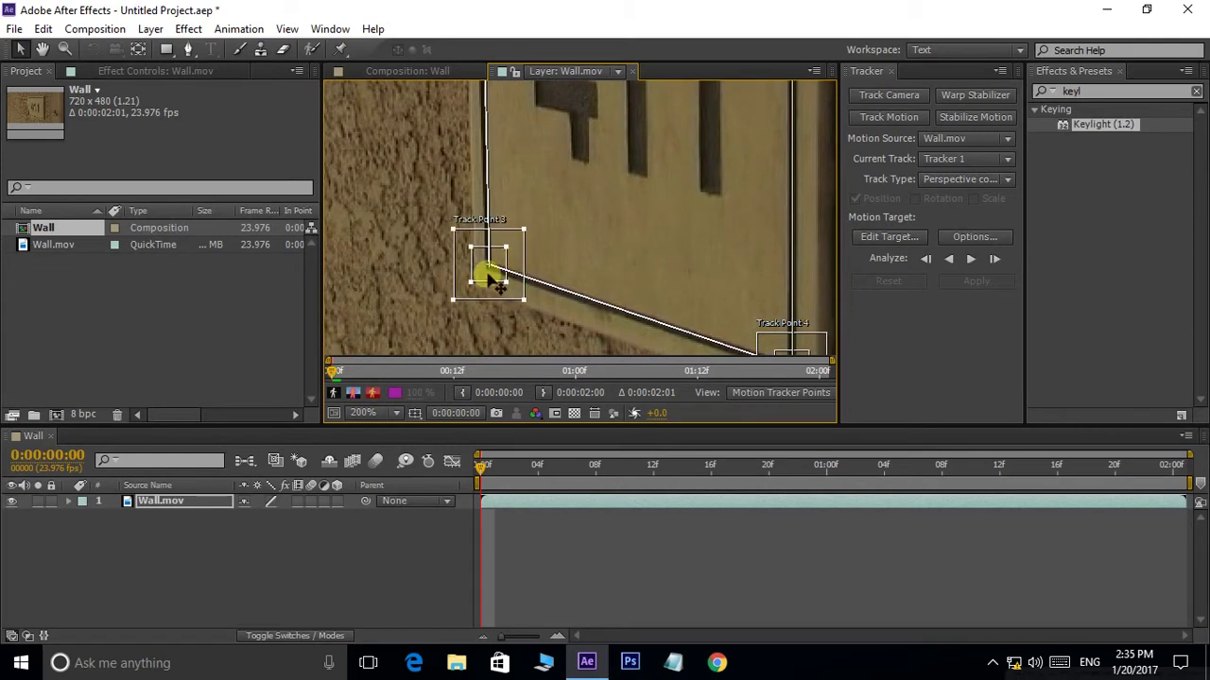
drag(489, 272, 518, 265)
scroll(518, 264, down, 2)
drag(573, 289, 568, 279)
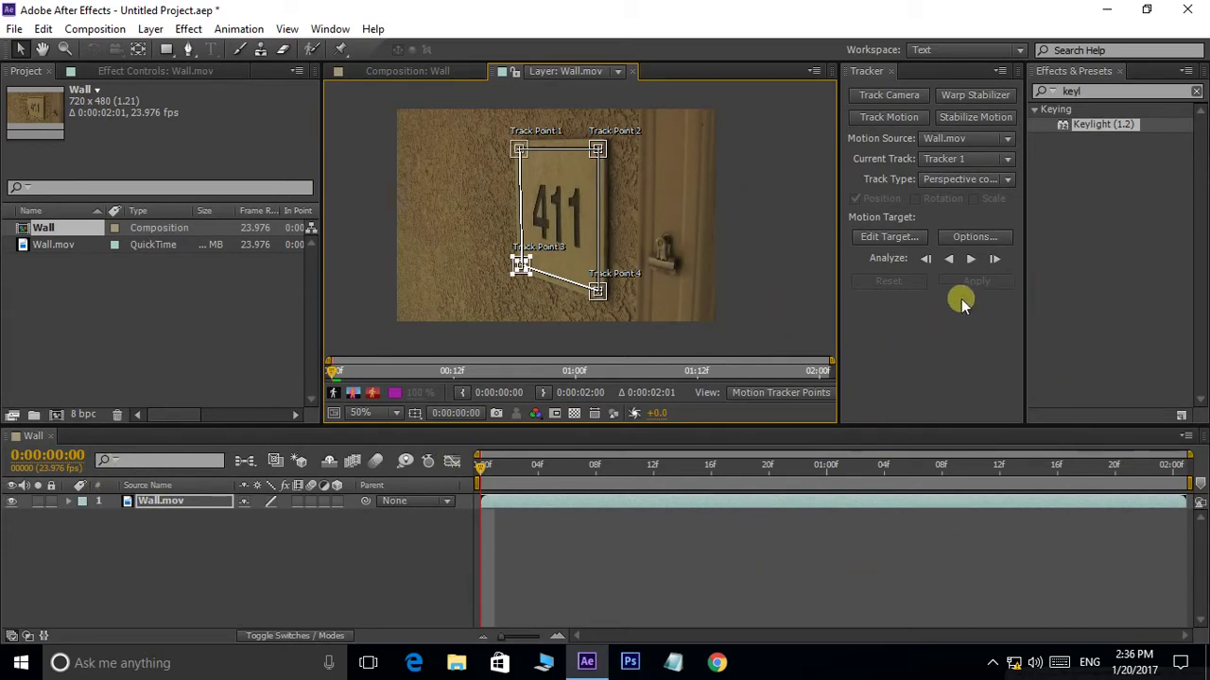
Analyze the four corner points forward through Wall.mov, then scrub back to review the track
click(971, 259)
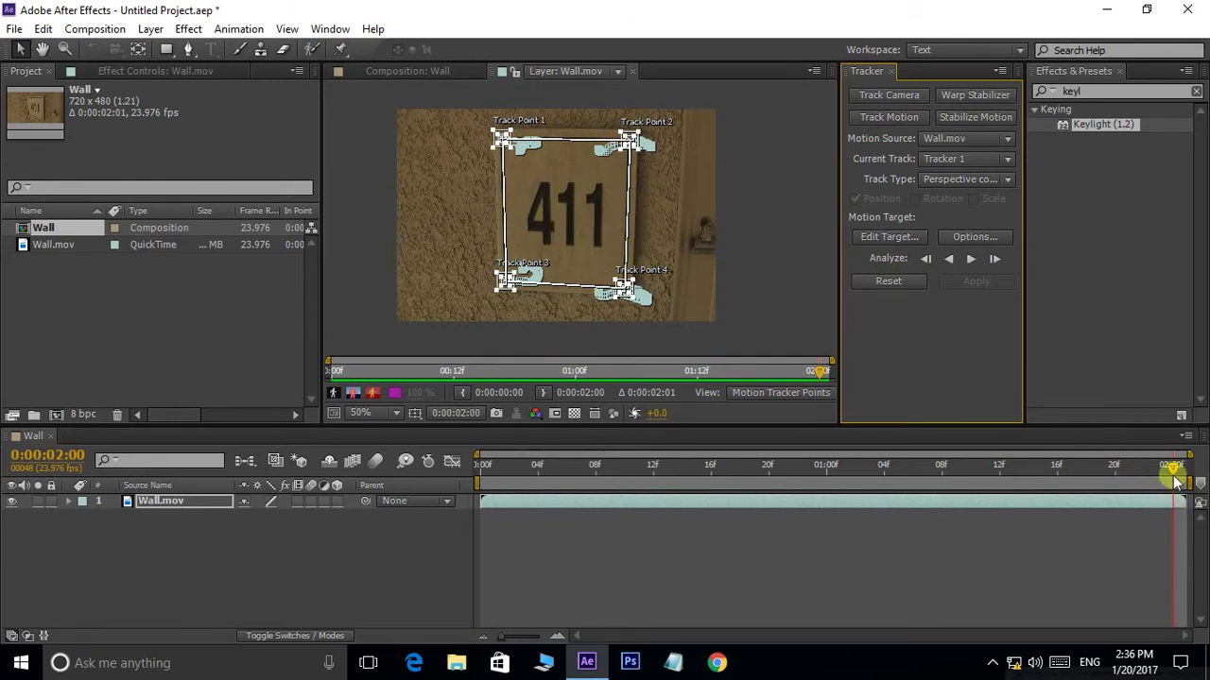
drag(1172, 468, 488, 489)
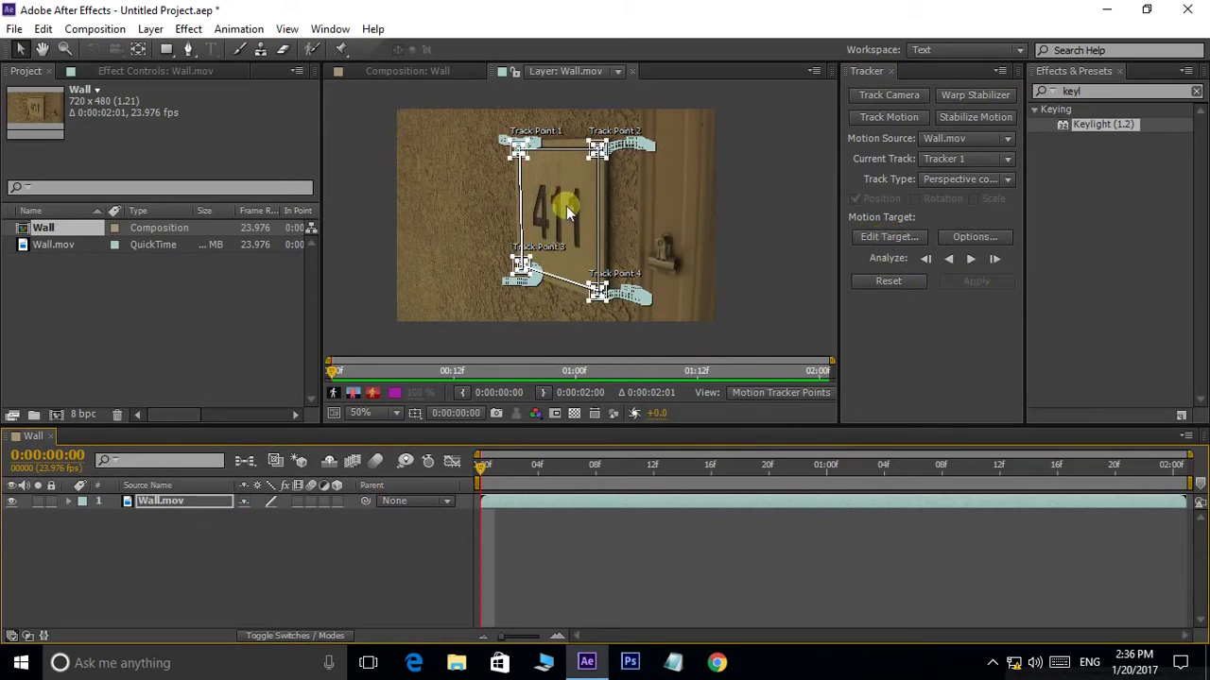
drag(548, 206, 550, 213)
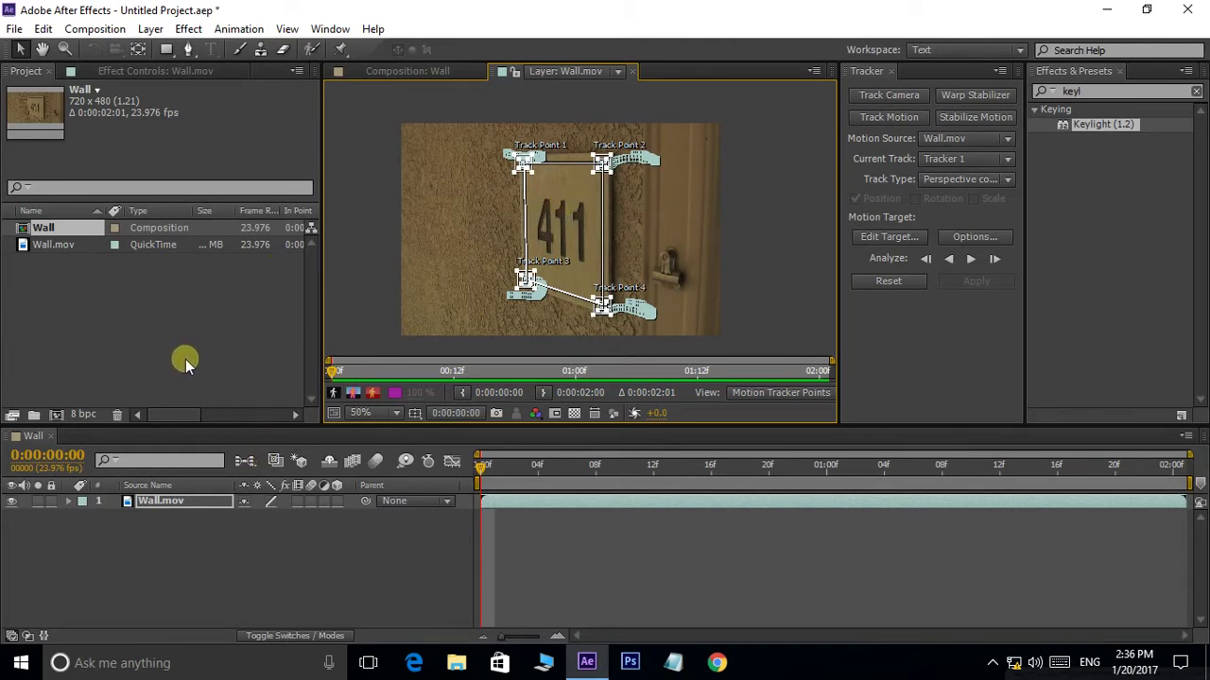
Create a new 1920×1080 composition, Comp 1
click(55, 414)
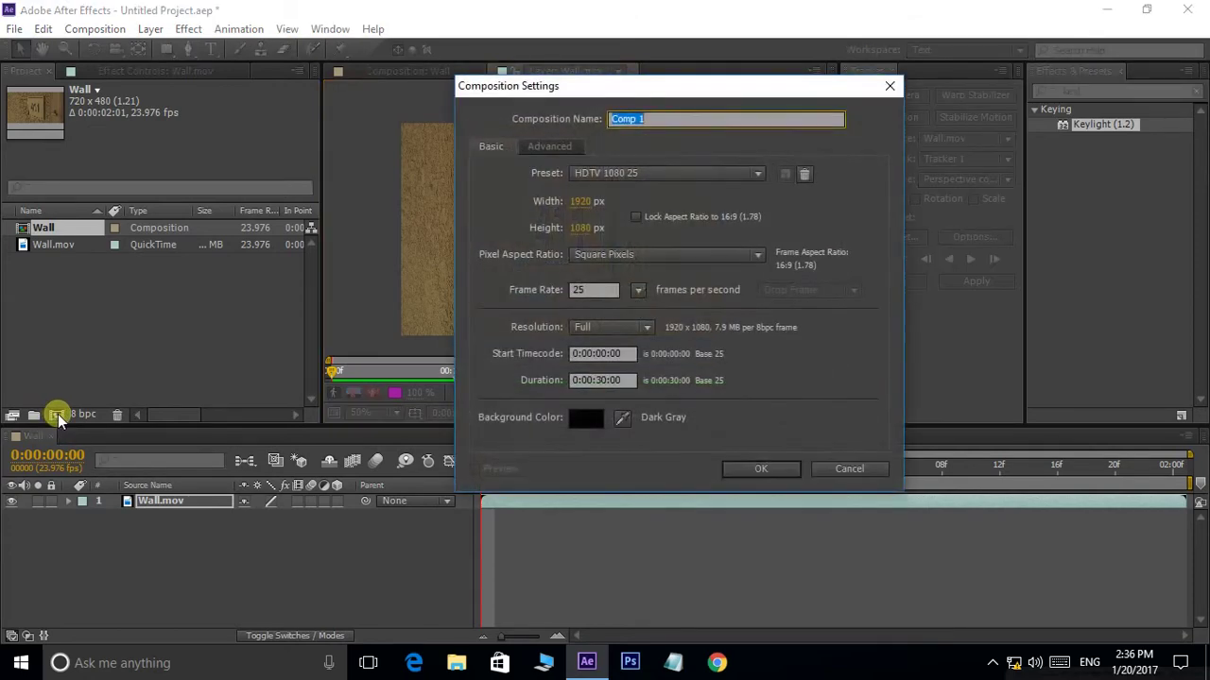
click(773, 477)
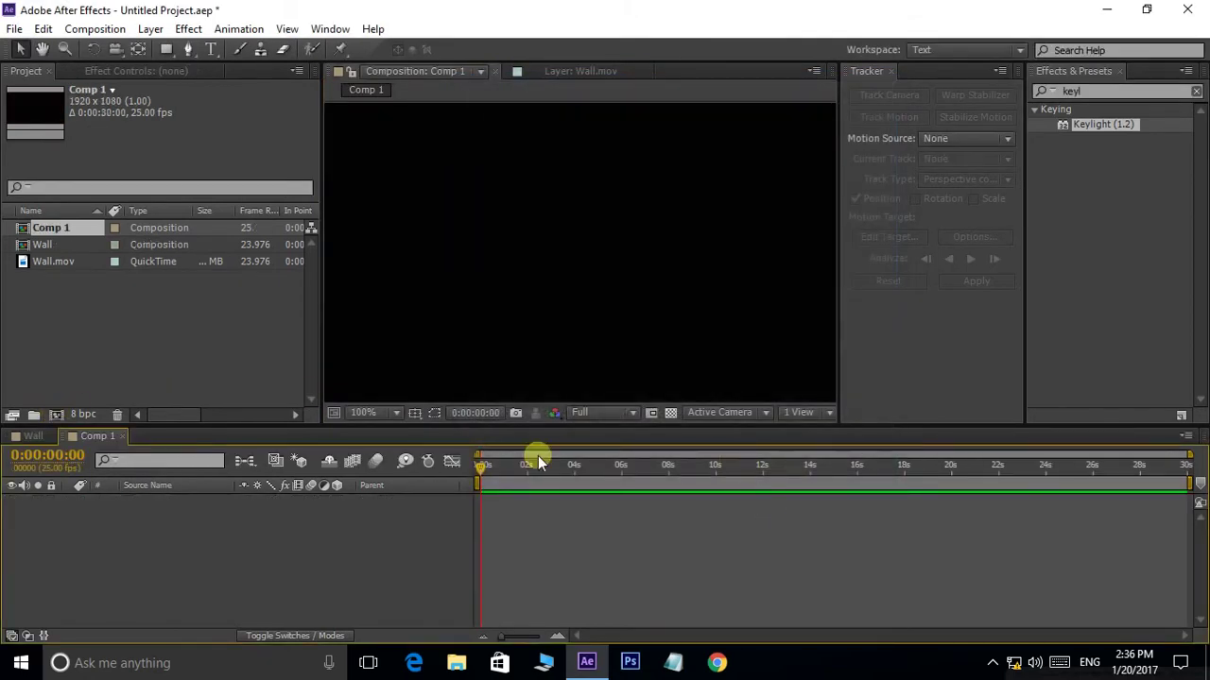
scroll(613, 276, down, 4)
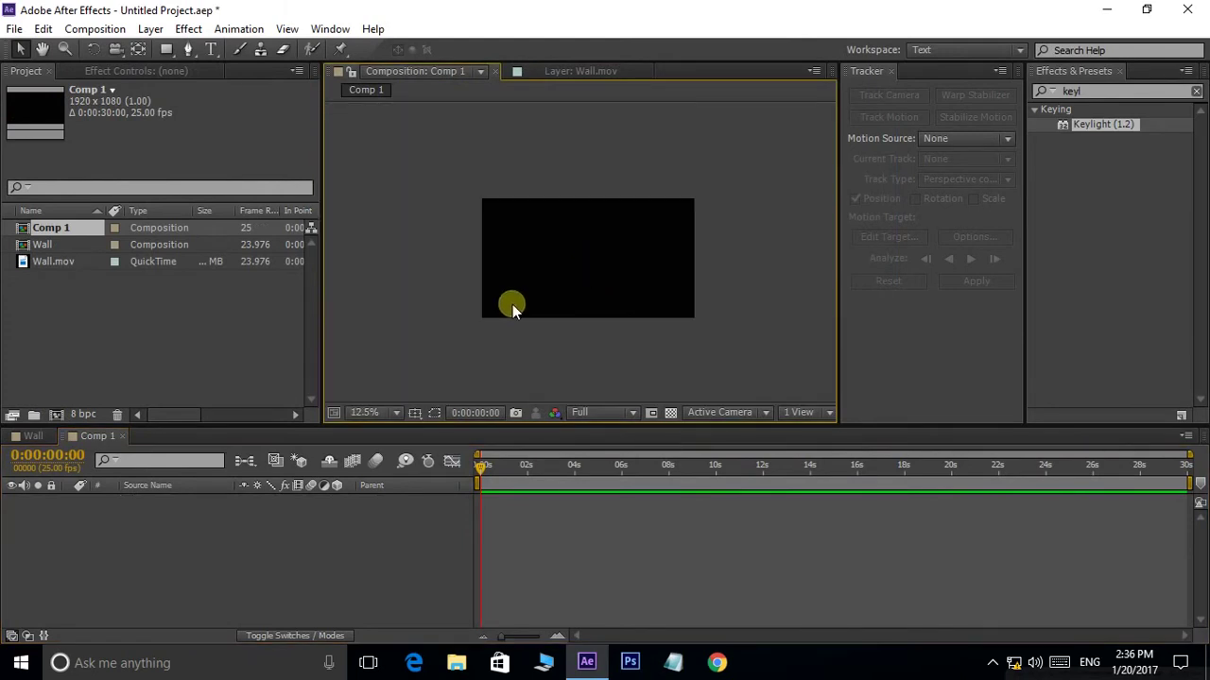
click(31, 436)
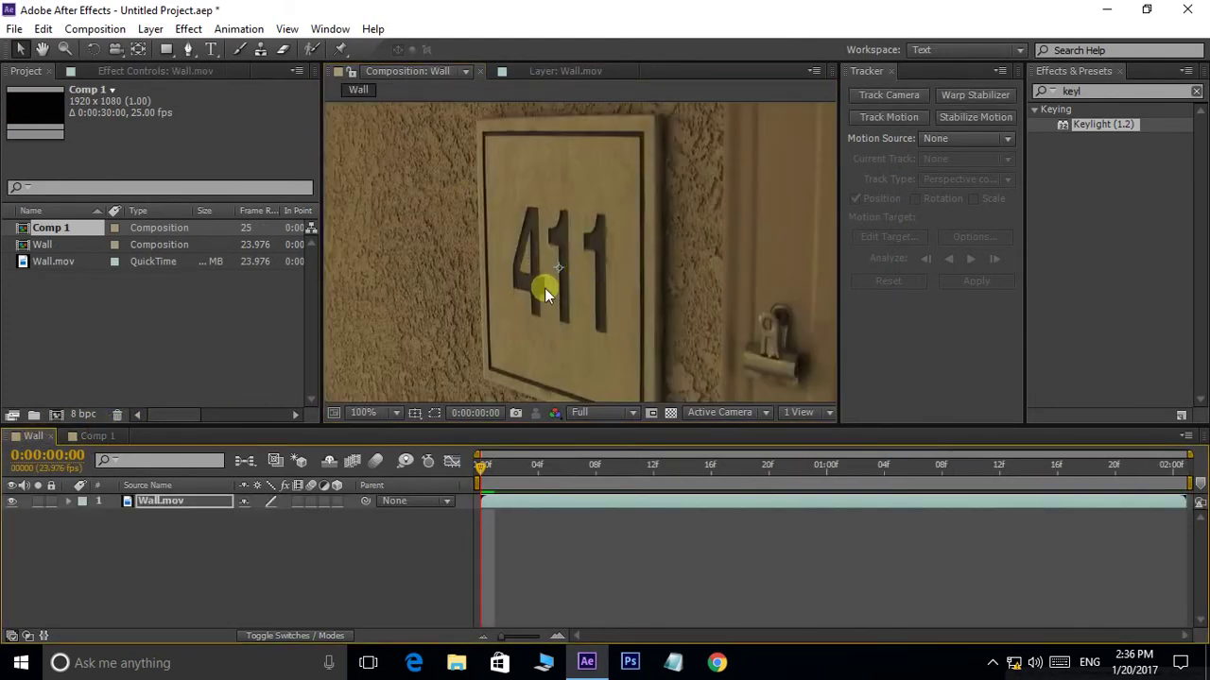
scroll(548, 283, down, 2)
click(105, 437)
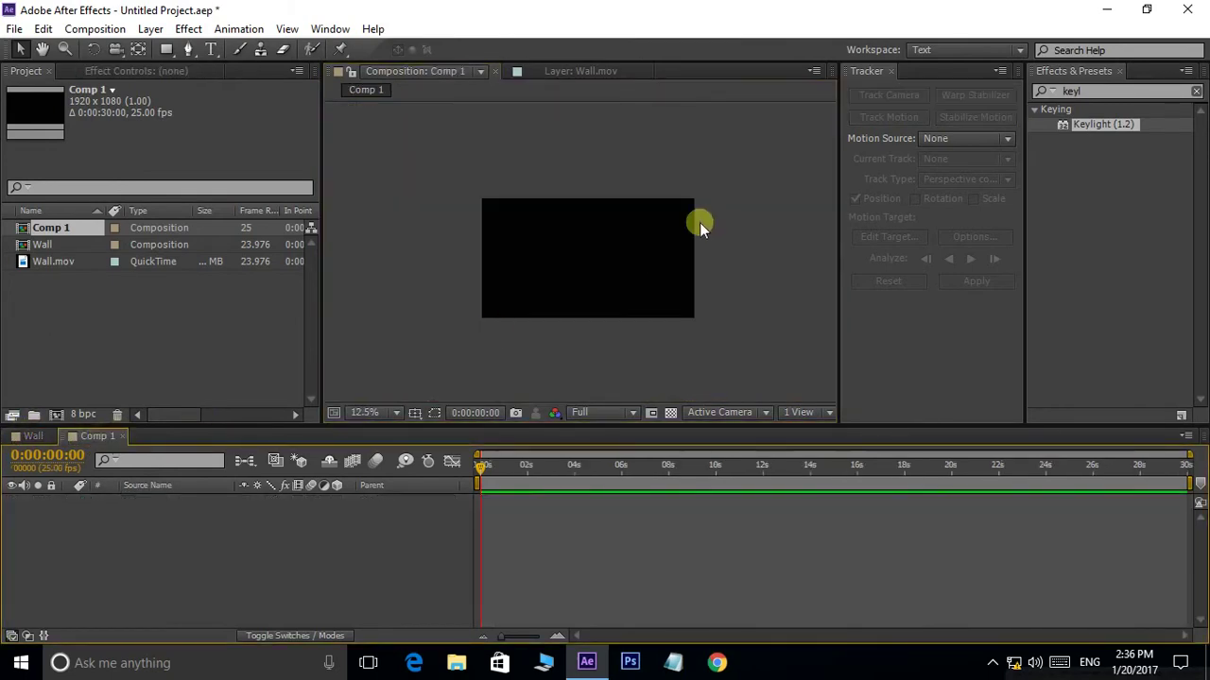
Import Green Screen Ghost bride.mp4, add it to Comp 1 and fit it to the frame
double_click(155, 305)
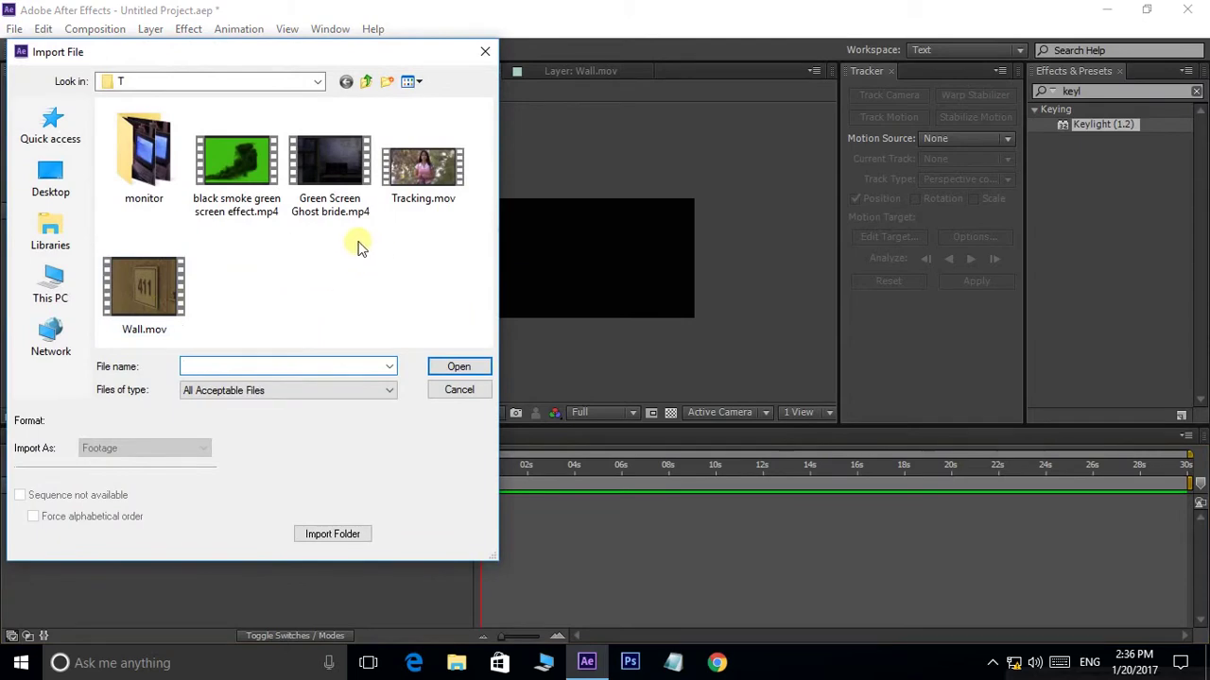
click(331, 185)
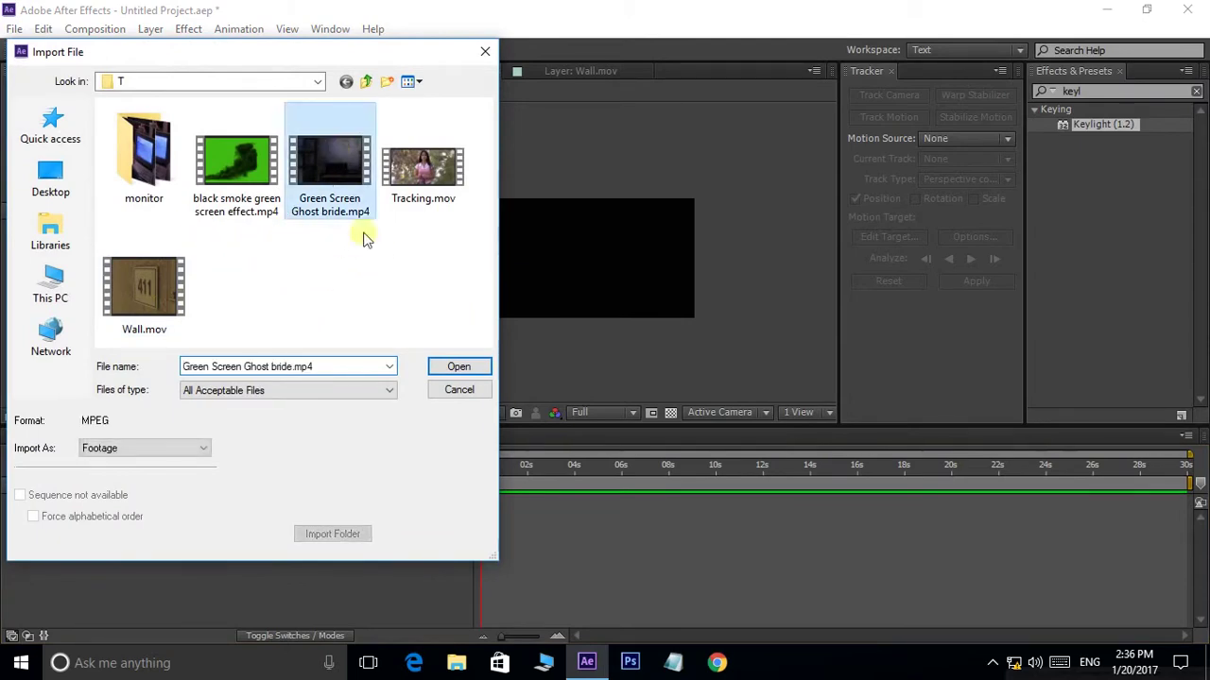
click(456, 367)
drag(24, 257, 579, 262)
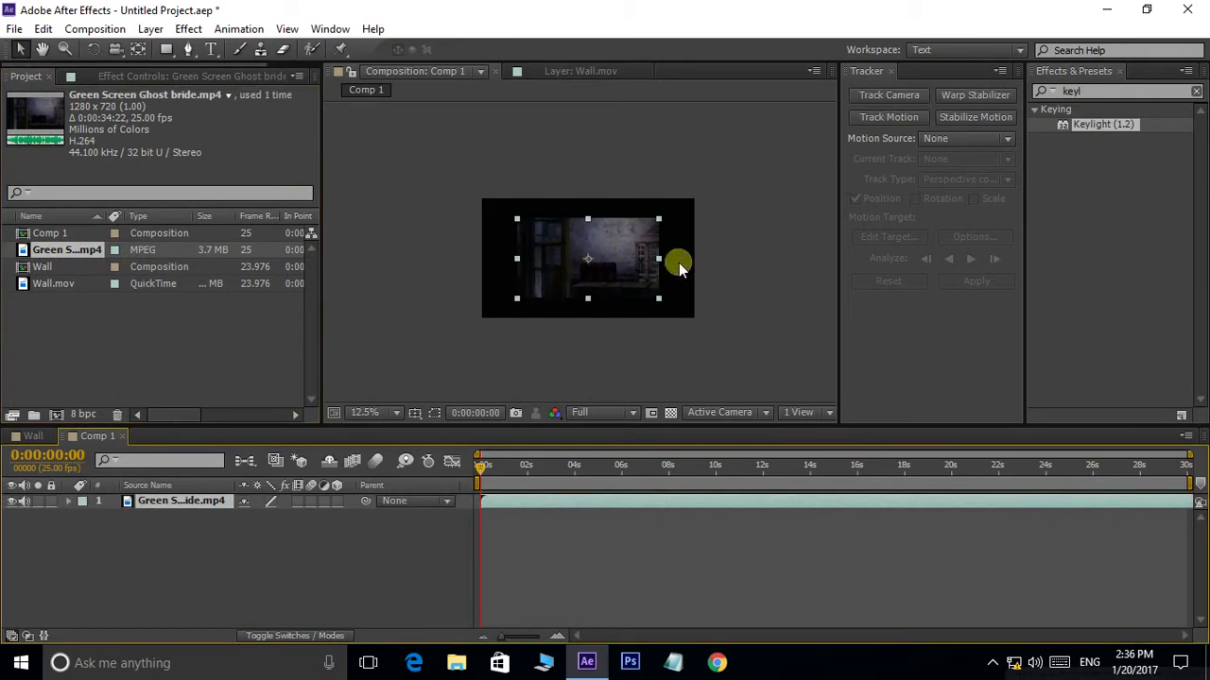
key(ctrl+alt+f)
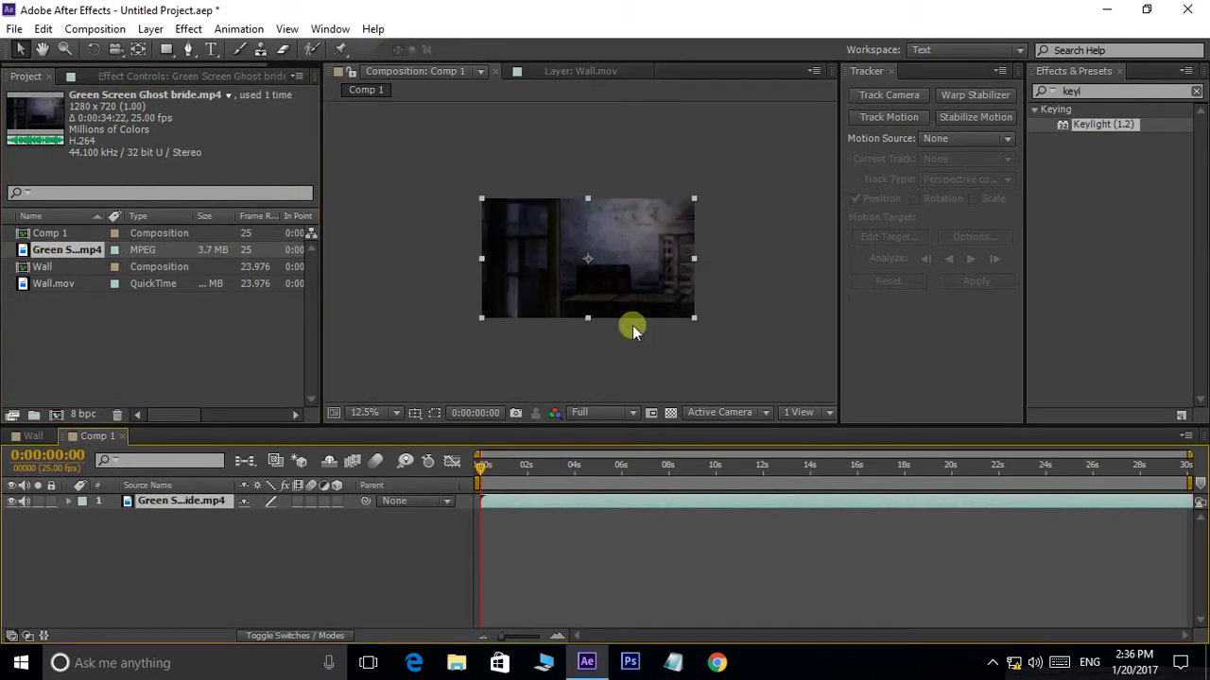
Scrub the ghost clip through 12, 19 and 26 seconds to find the bride
scroll(579, 281, up, 1)
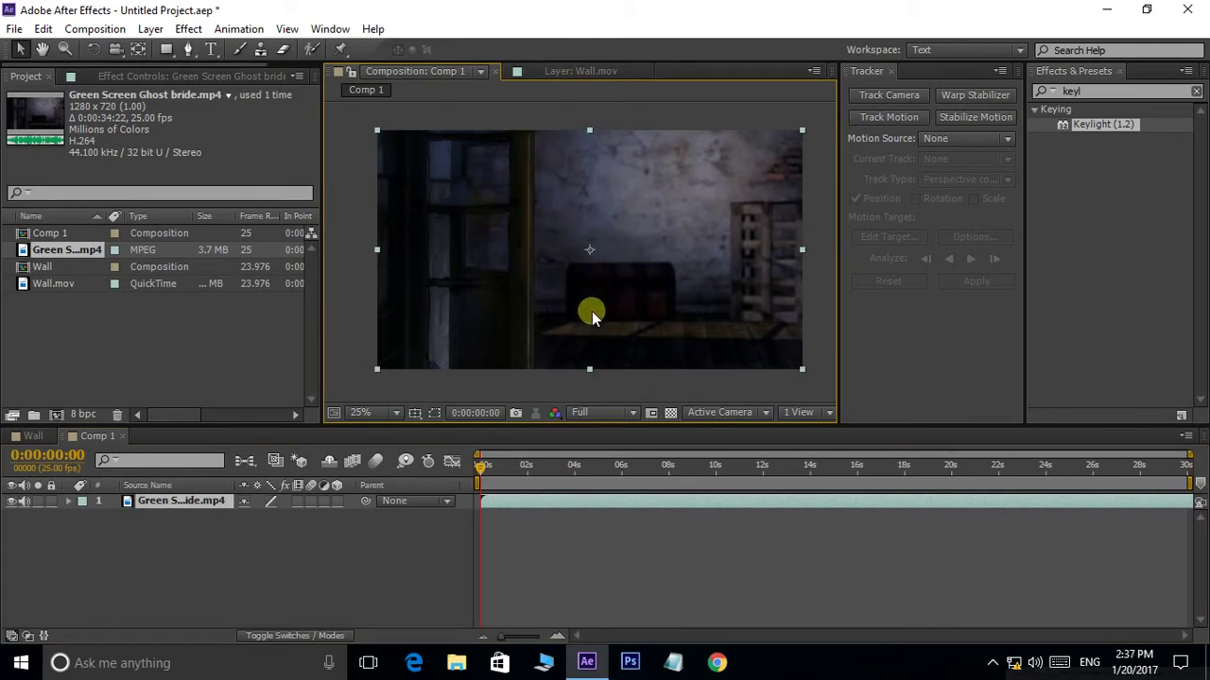
click(659, 467)
click(764, 467)
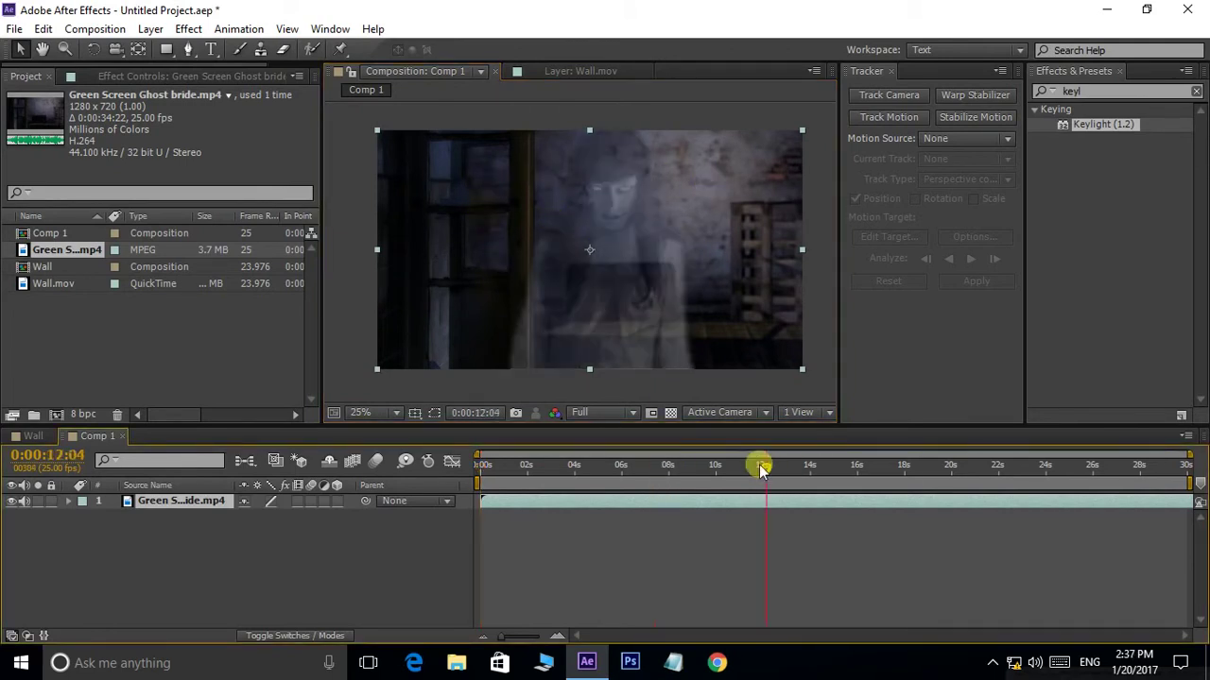
click(949, 466)
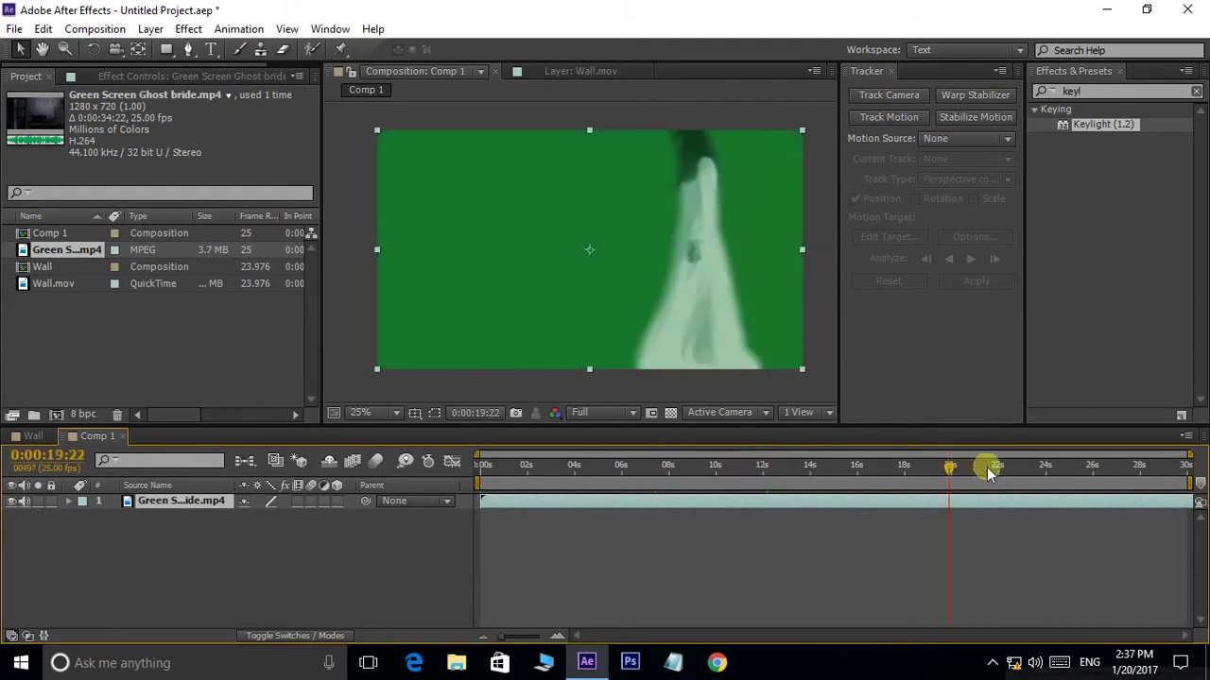
click(987, 468)
click(1043, 468)
Move the current time to 0:00:27:02
click(1094, 468)
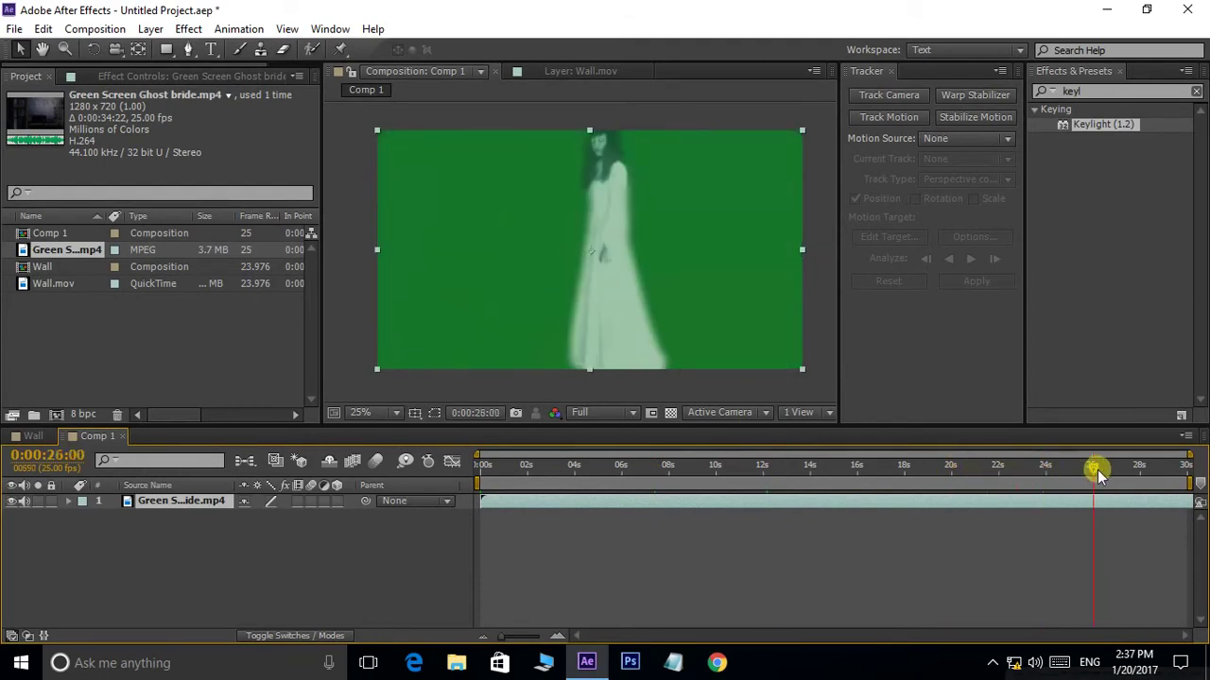
click(1112, 467)
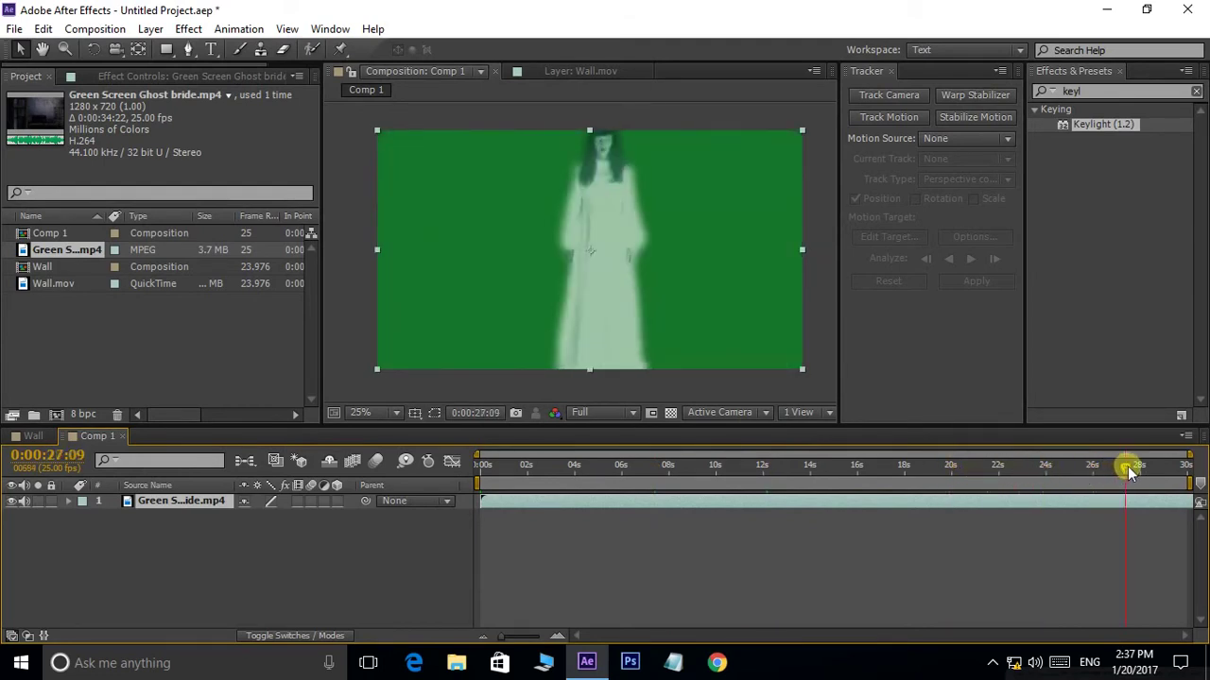
click(1147, 468)
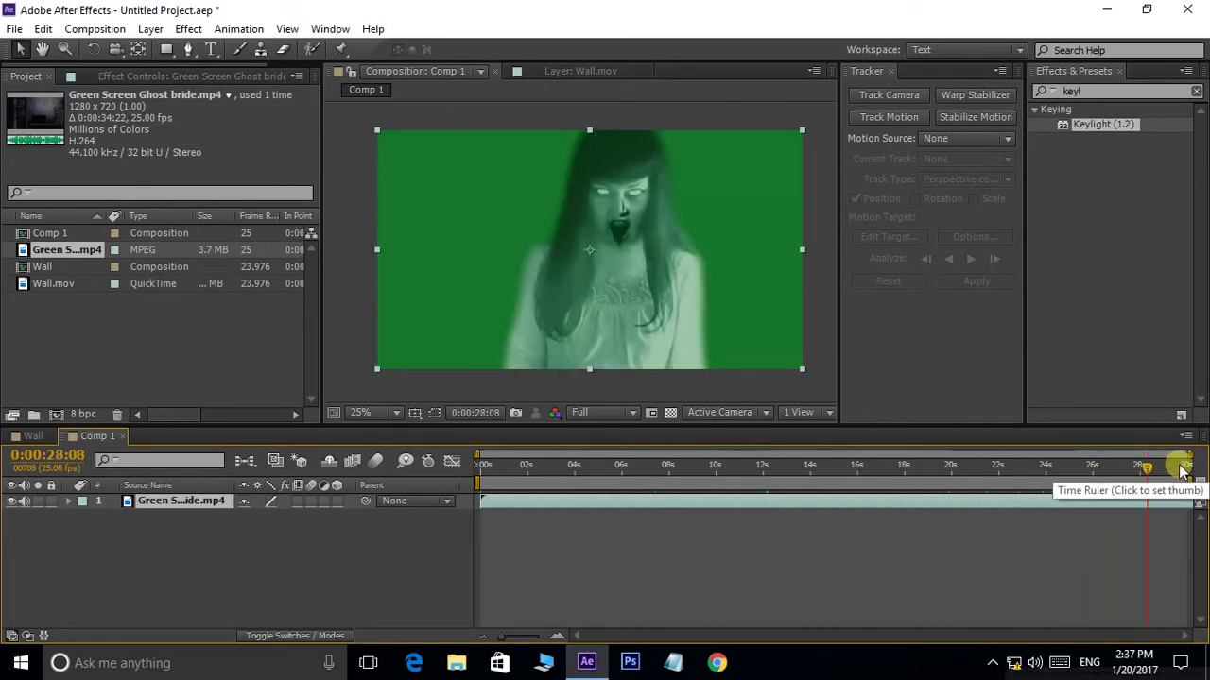
click(1113, 469)
click(1118, 468)
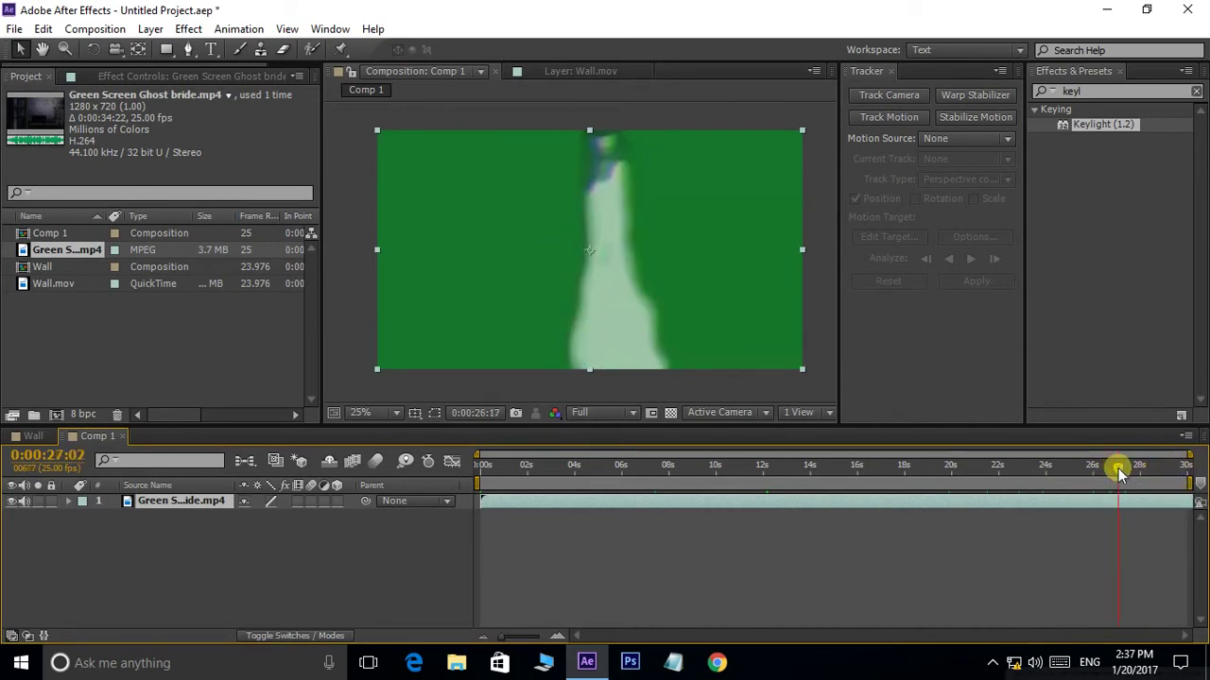
Split the ghost layer at 0:00:27:02 and delete the earlier part
click(44, 28)
click(90, 237)
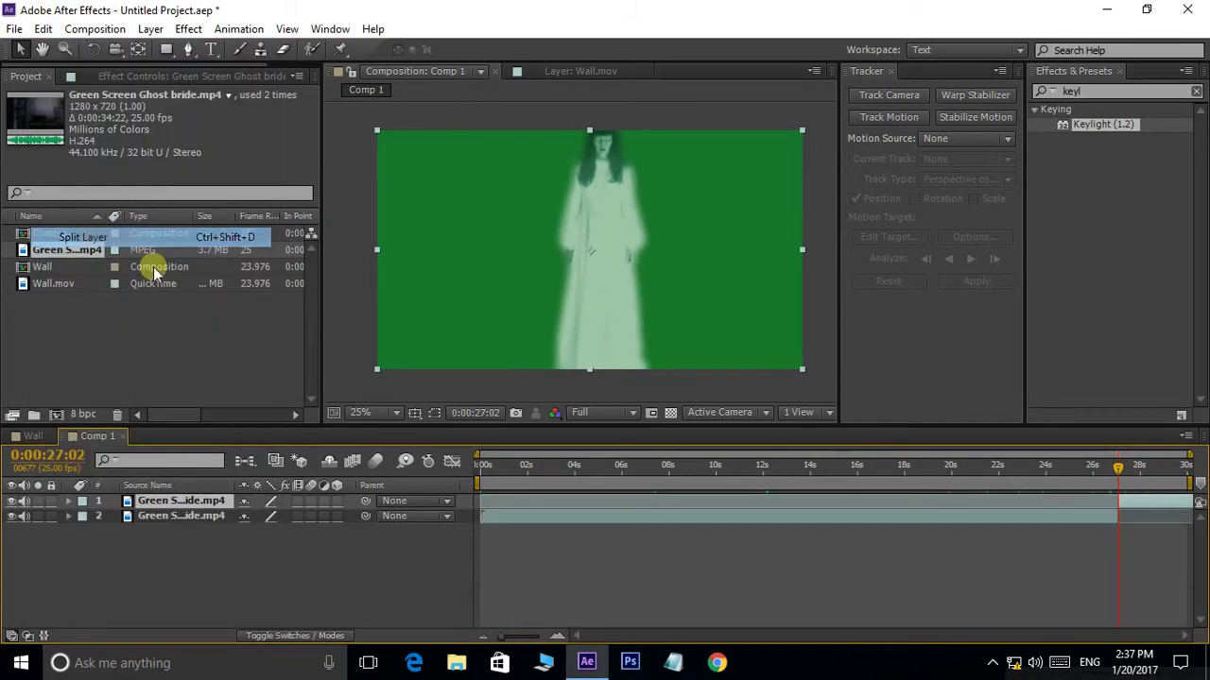
click(1004, 522)
key(Delete)
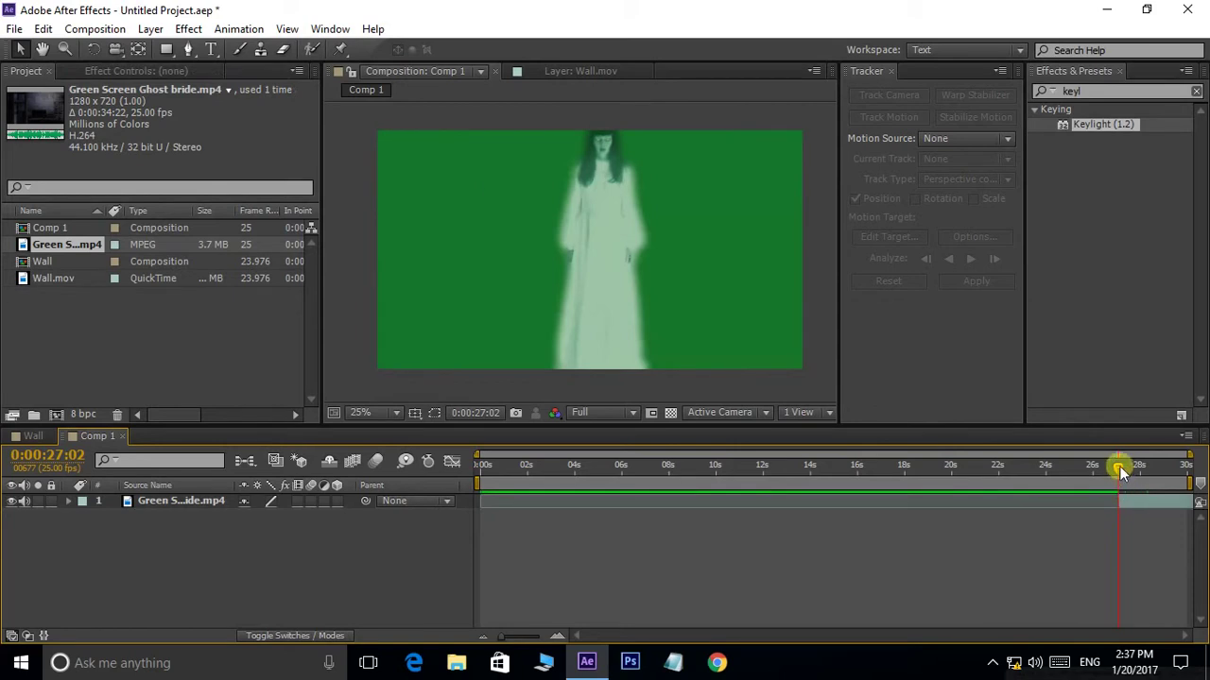
click(1129, 553)
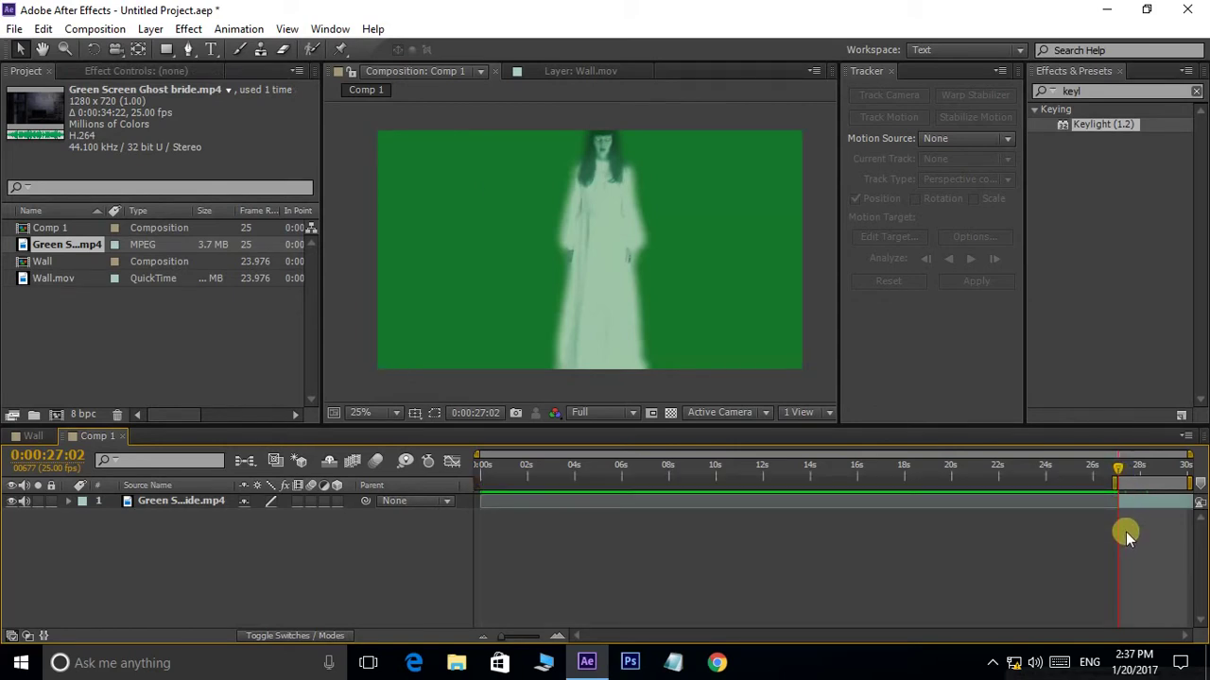
Trim Comp 1 to the work area ending at 0:00:28:13 and preview it
click(1186, 467)
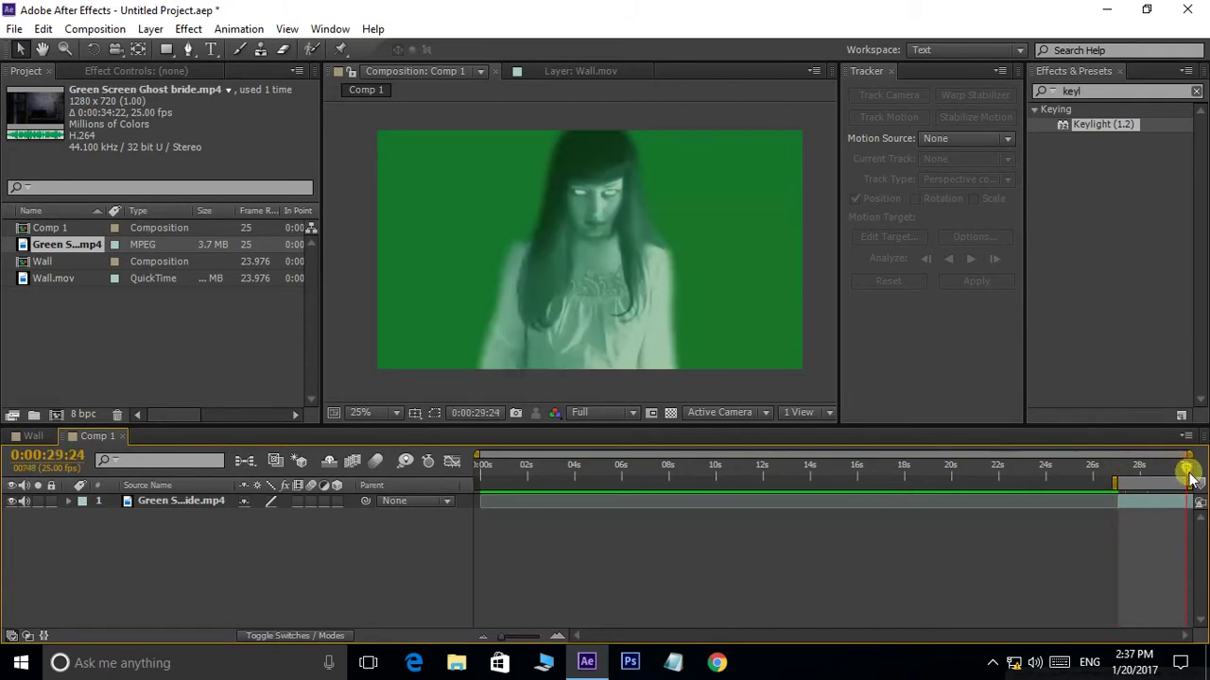
click(1153, 482)
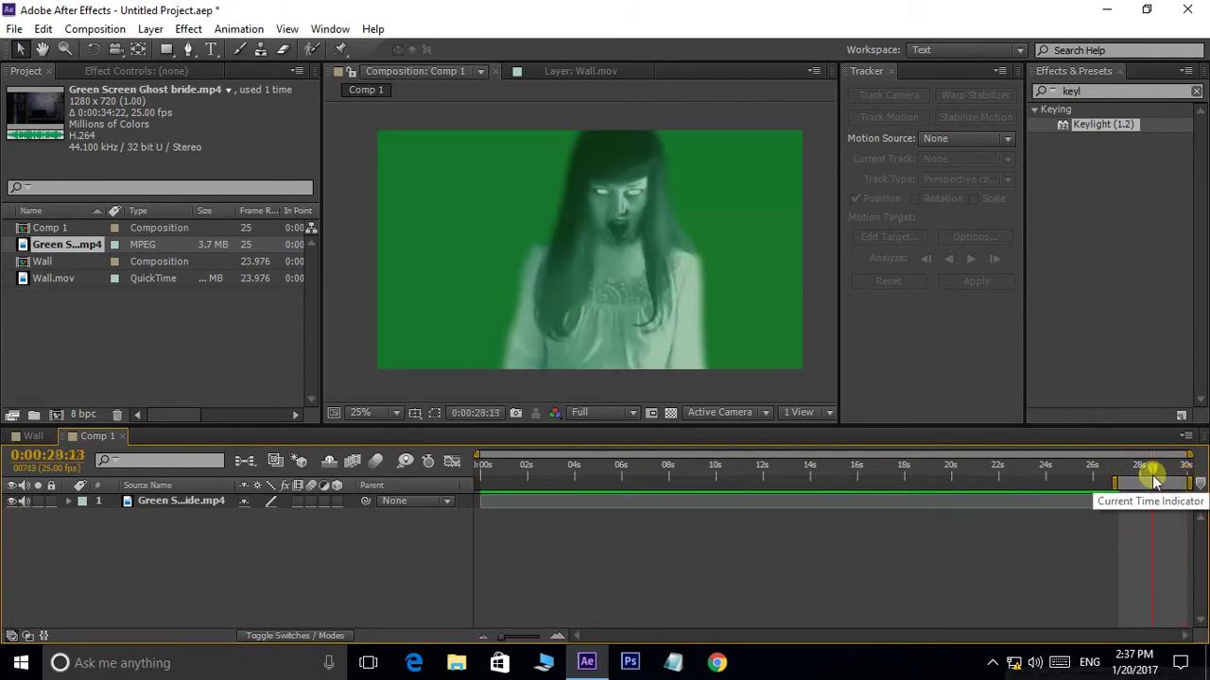
right_click(1161, 480)
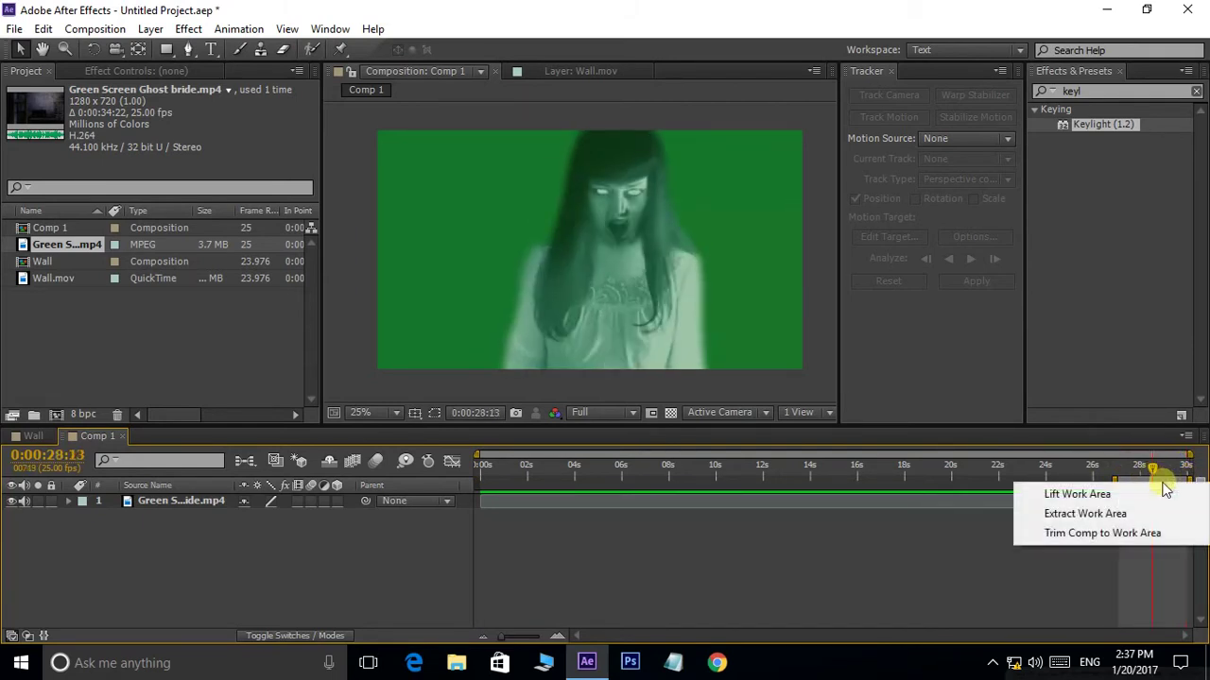
click(1108, 534)
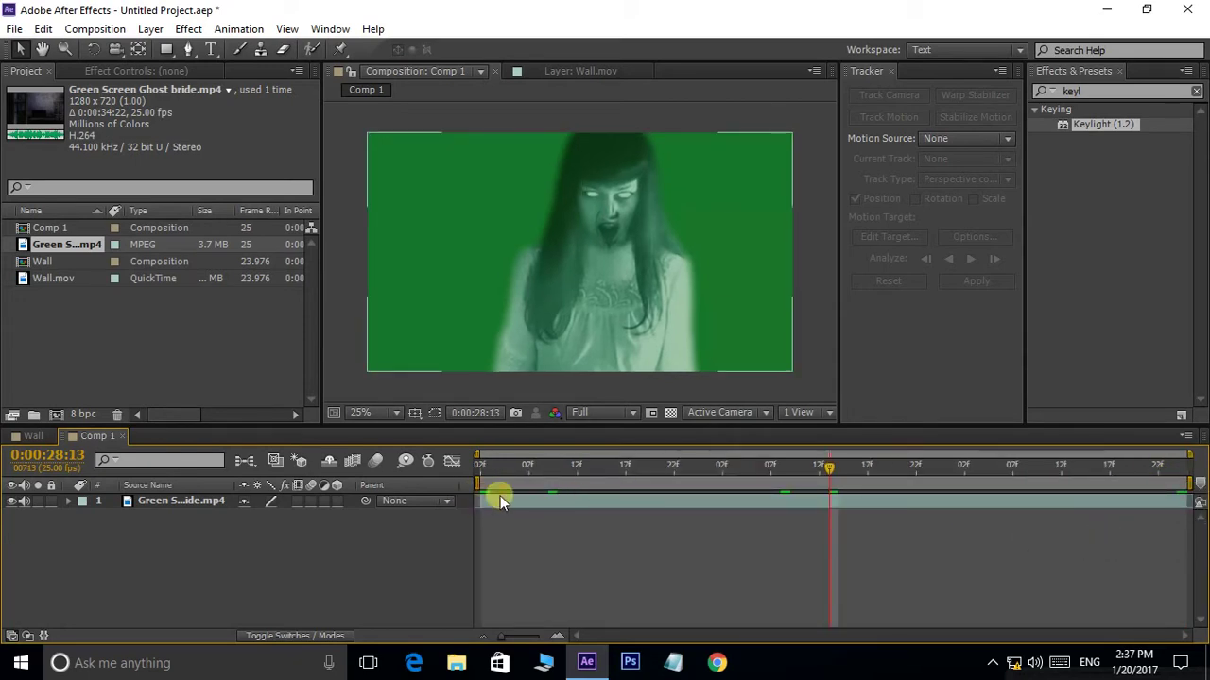
click(899, 544)
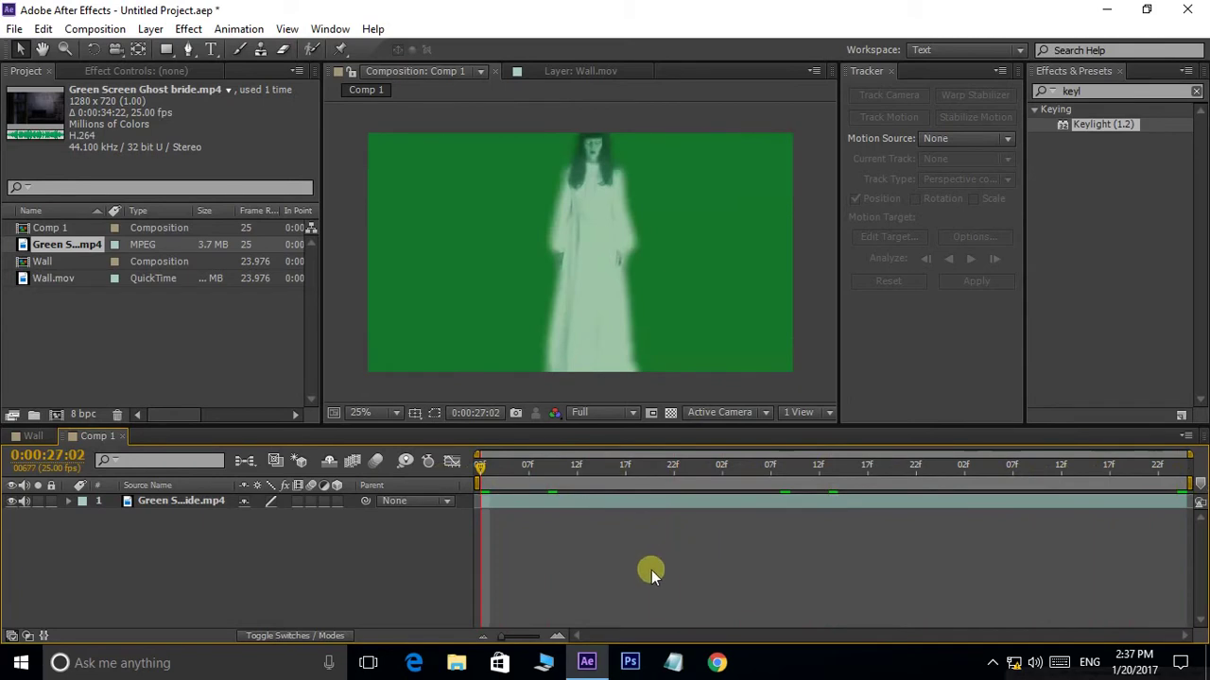
key(space)
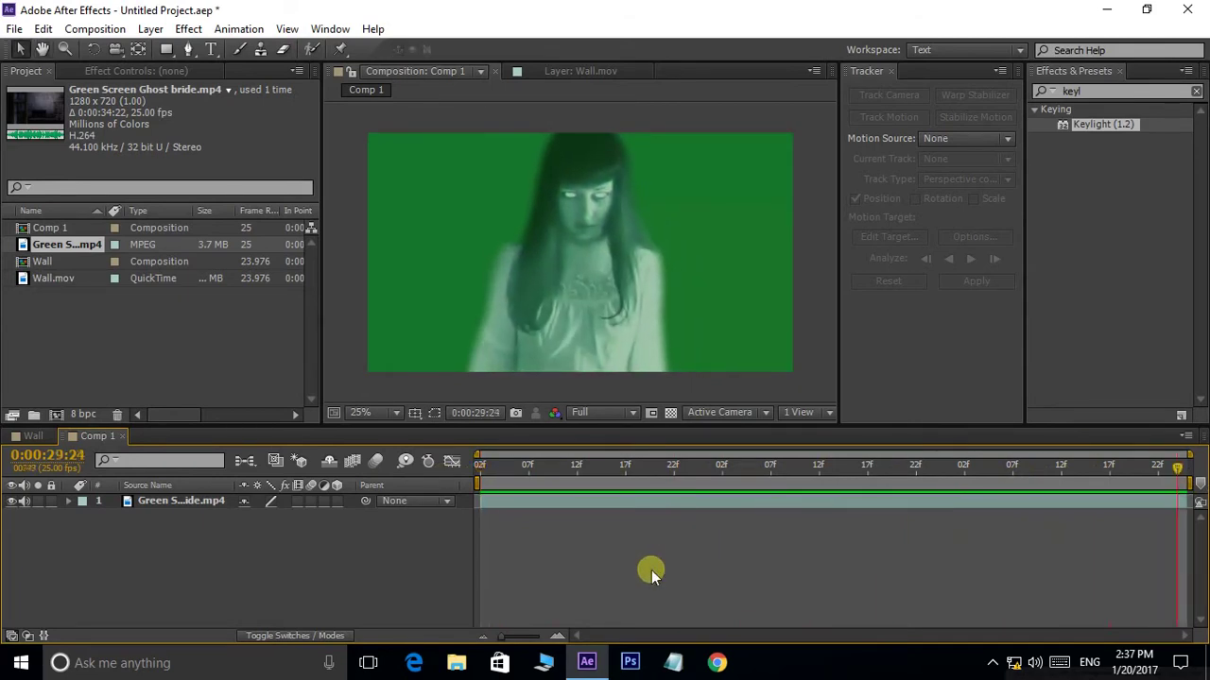
click(536, 329)
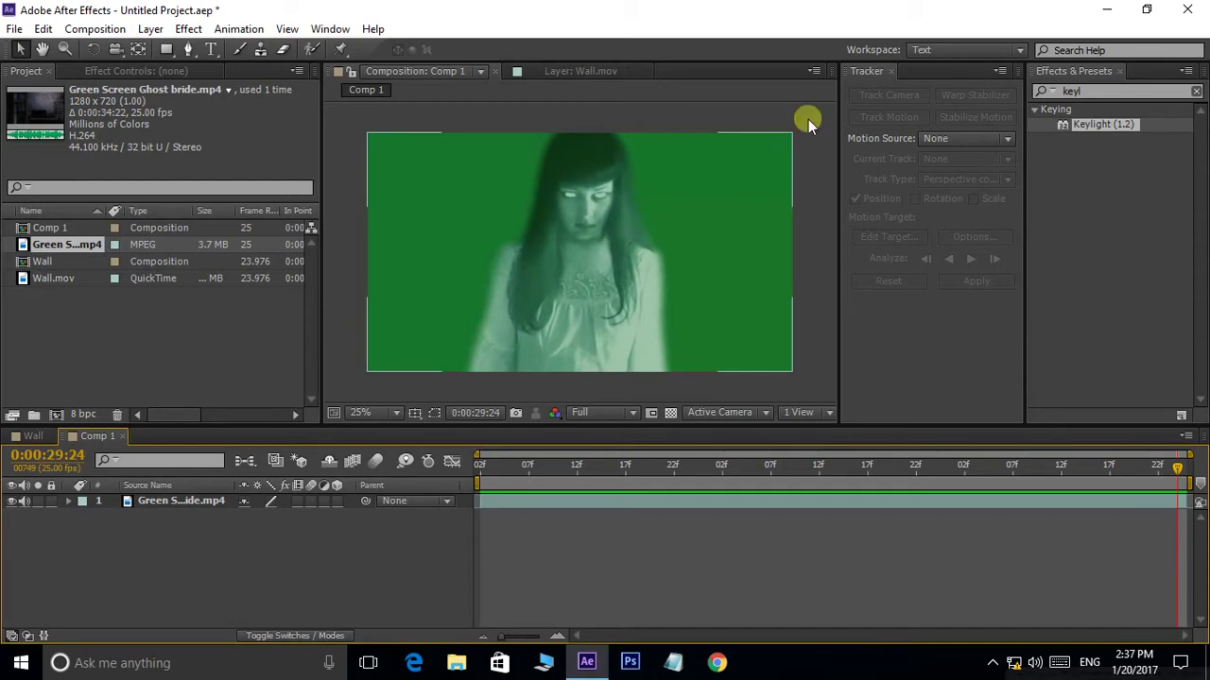
Apply Keylight (1.2) to the ghost layer and sample the green background as Screen Colour
click(1103, 125)
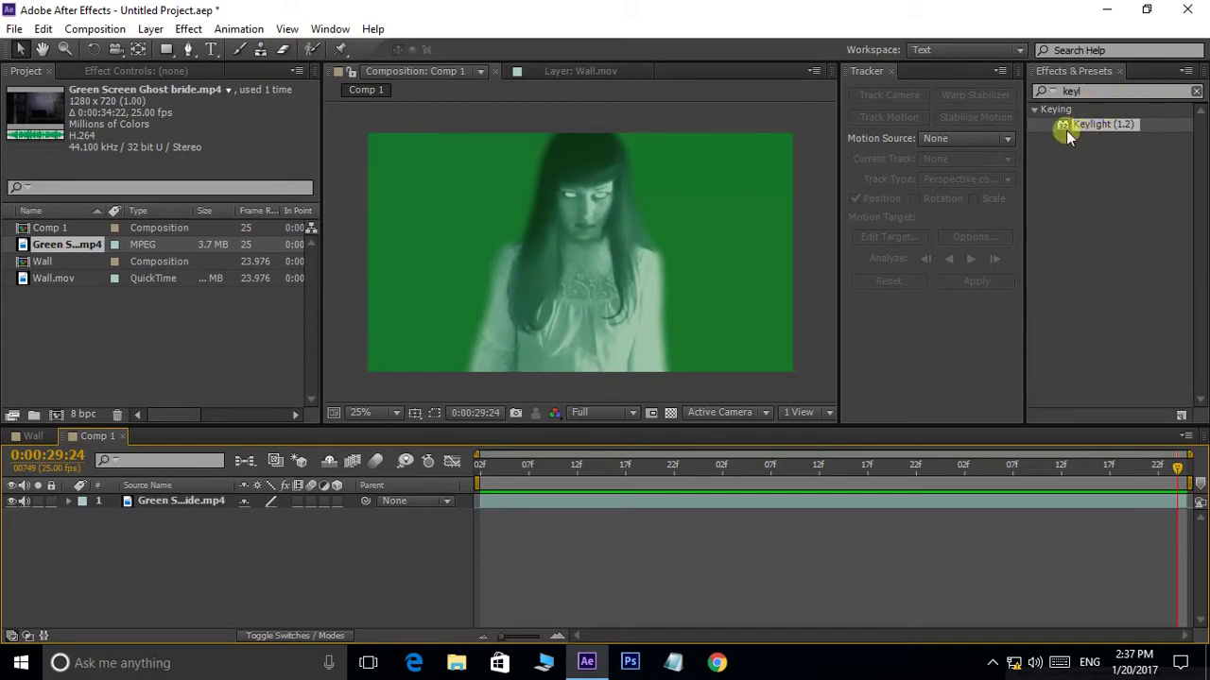
drag(1066, 131, 711, 228)
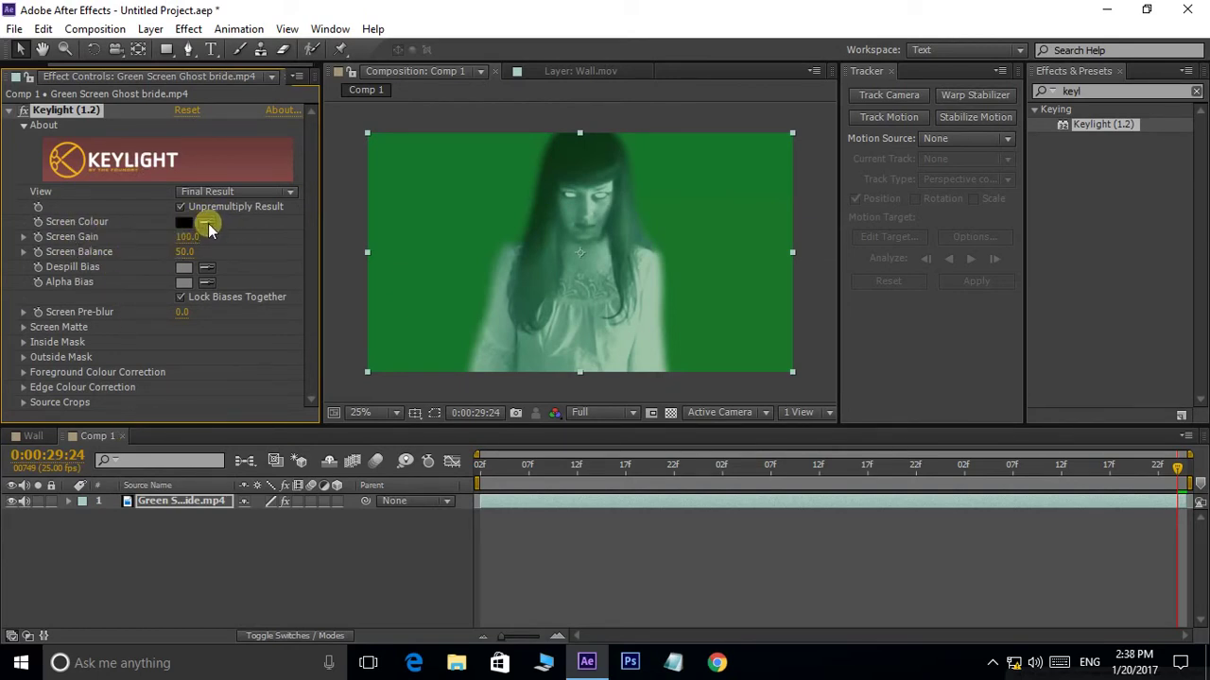
click(208, 225)
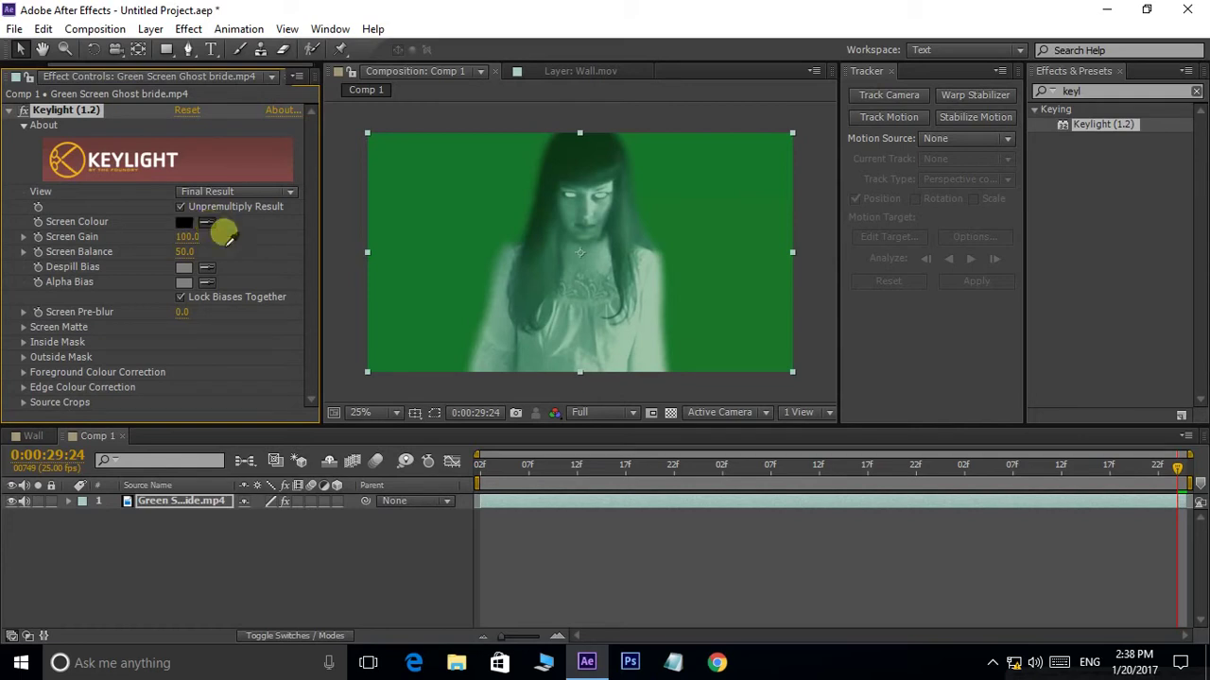
click(437, 182)
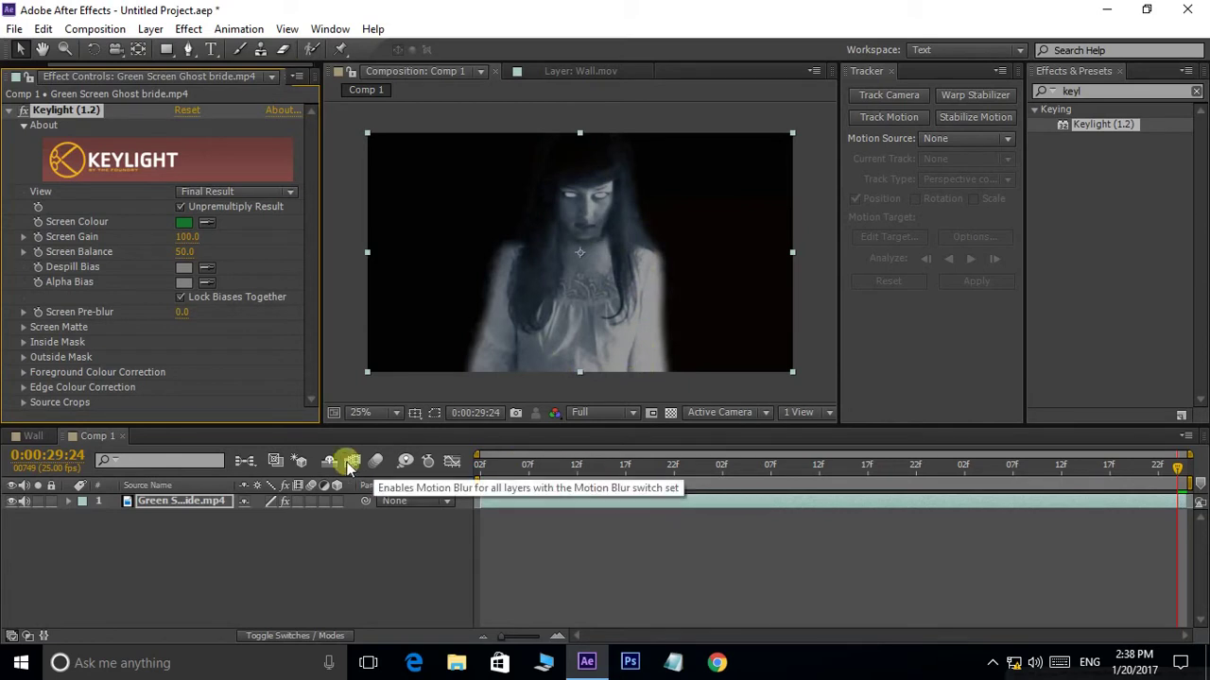
click(33, 436)
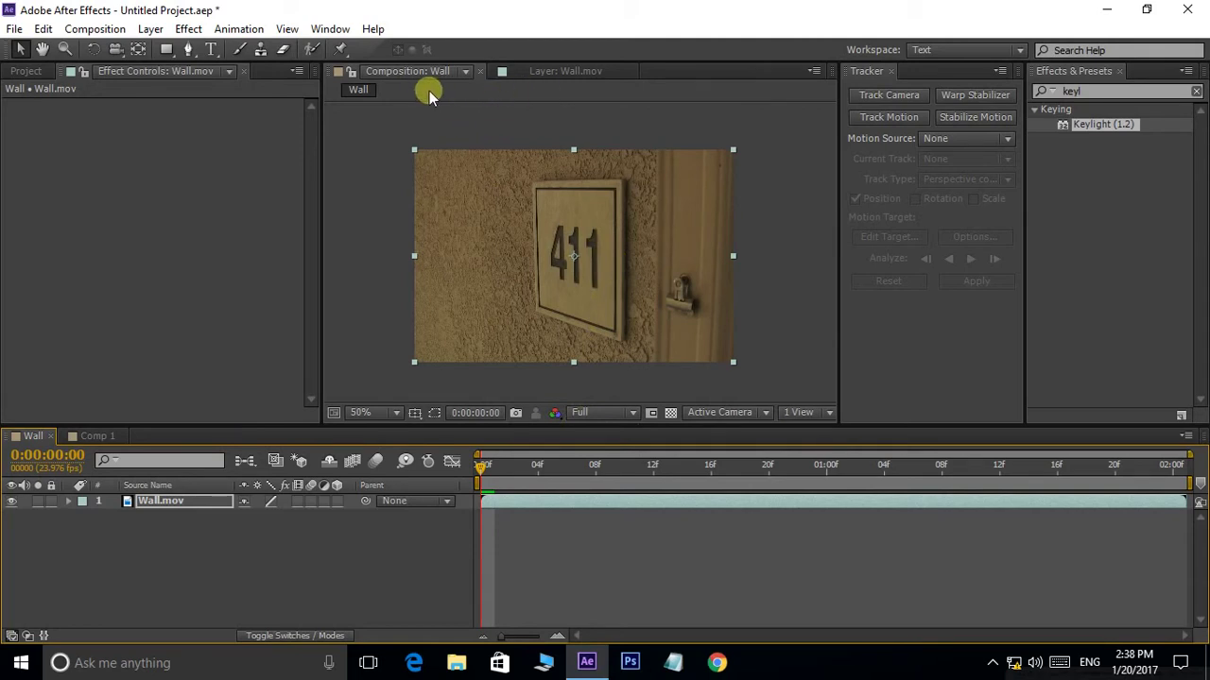
Open the Wall.mov layer view, cancel Edit Target, and select Comp 1 in the Project panel
click(566, 71)
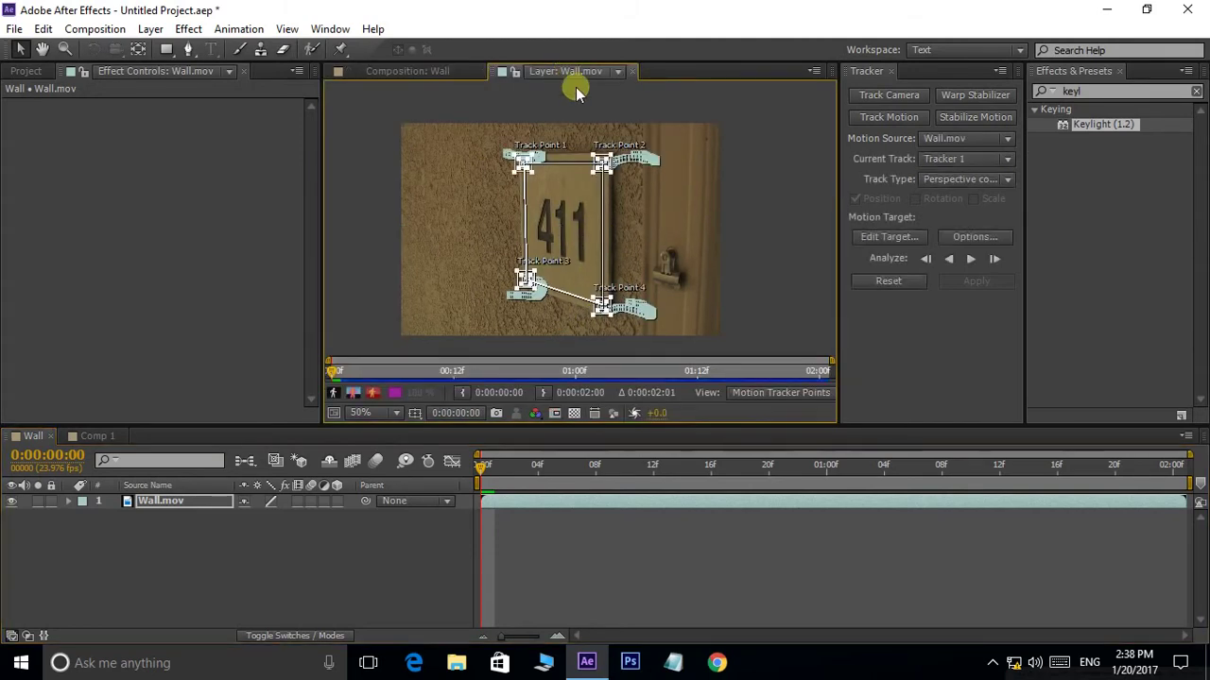
click(882, 238)
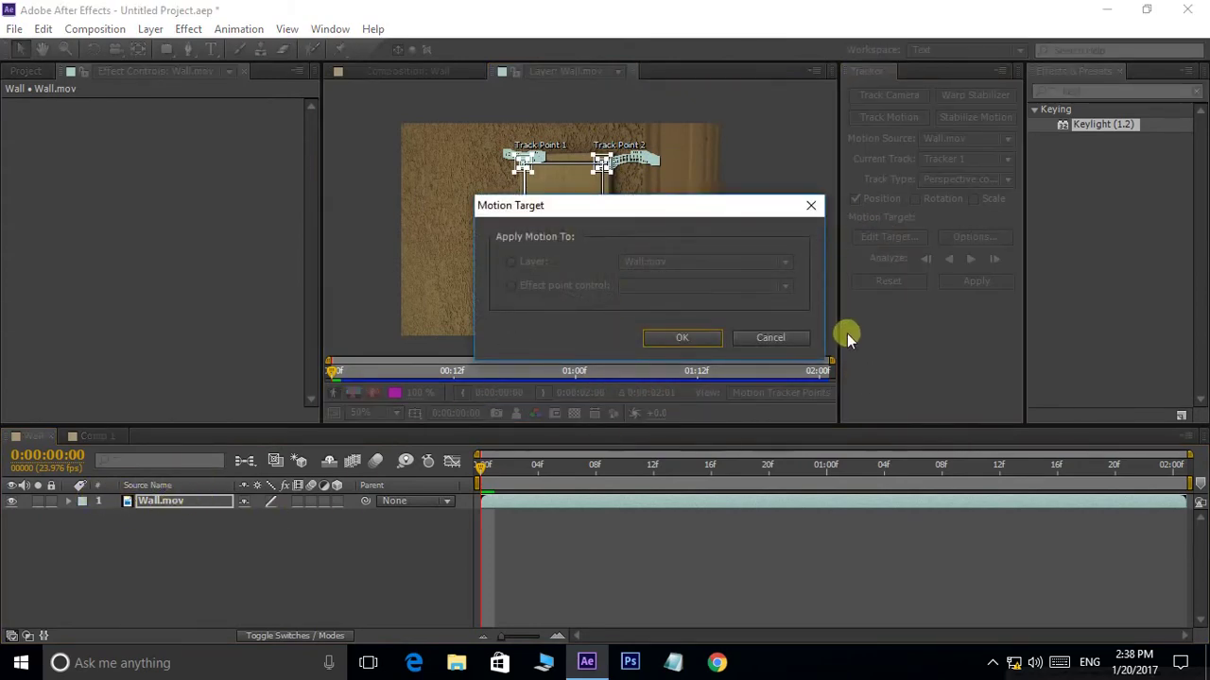
click(770, 337)
click(26, 71)
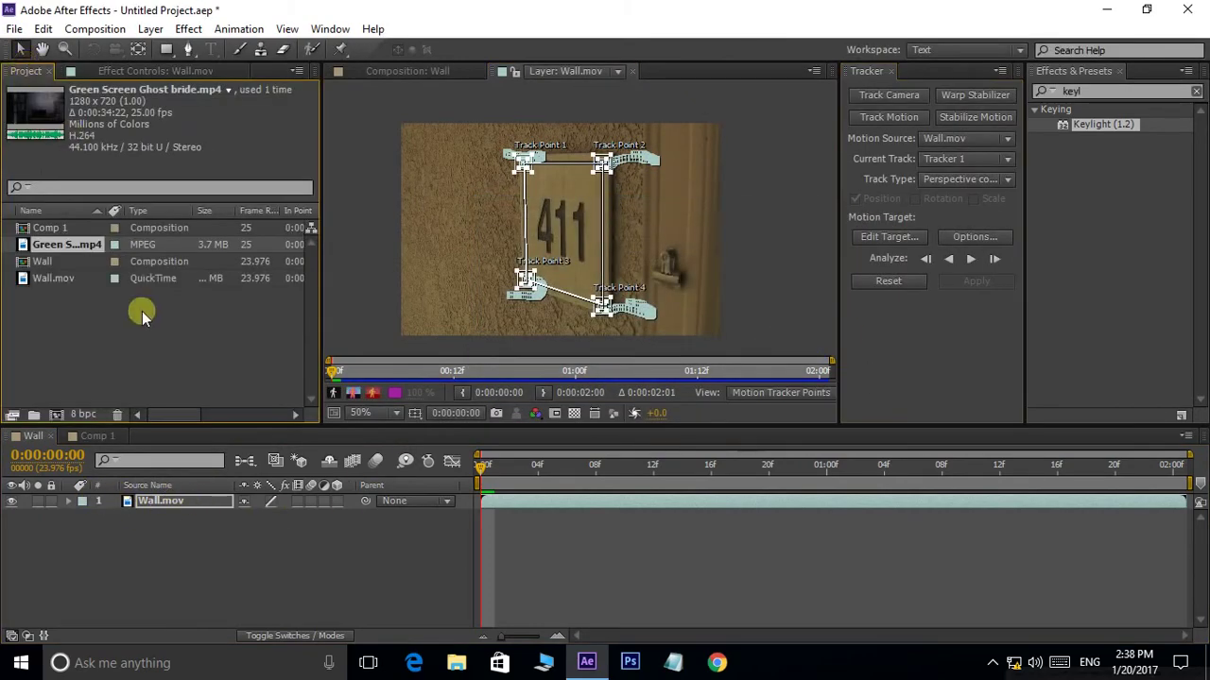
click(23, 229)
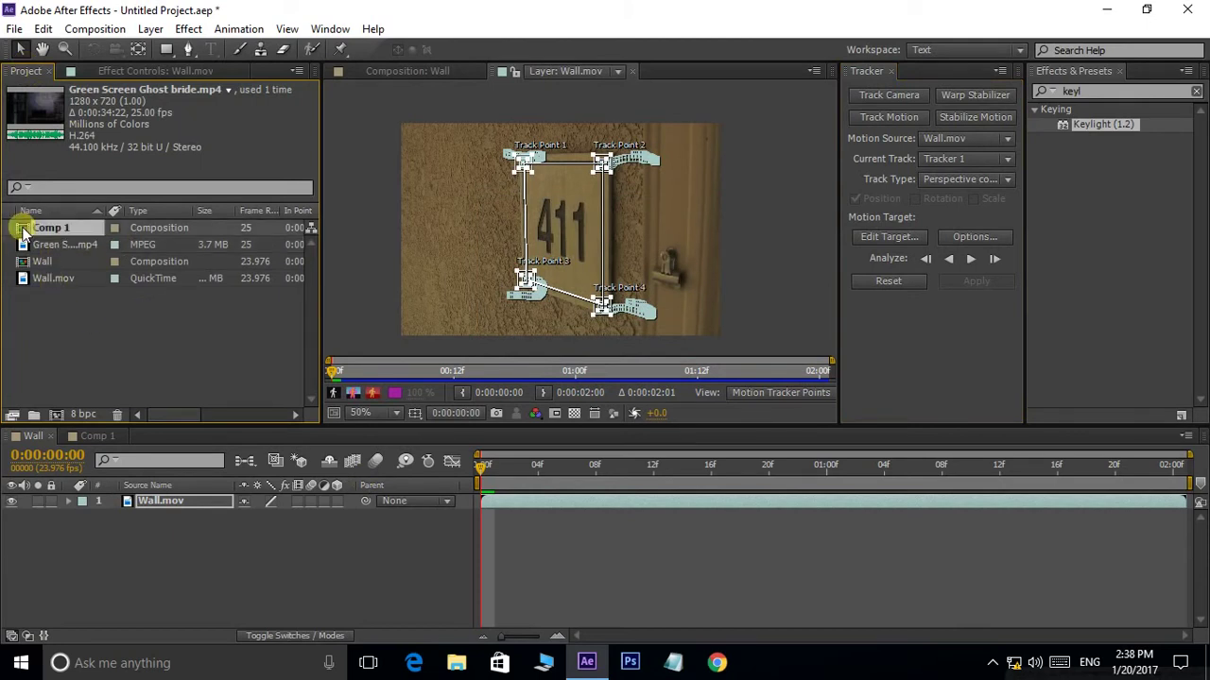
click(375, 74)
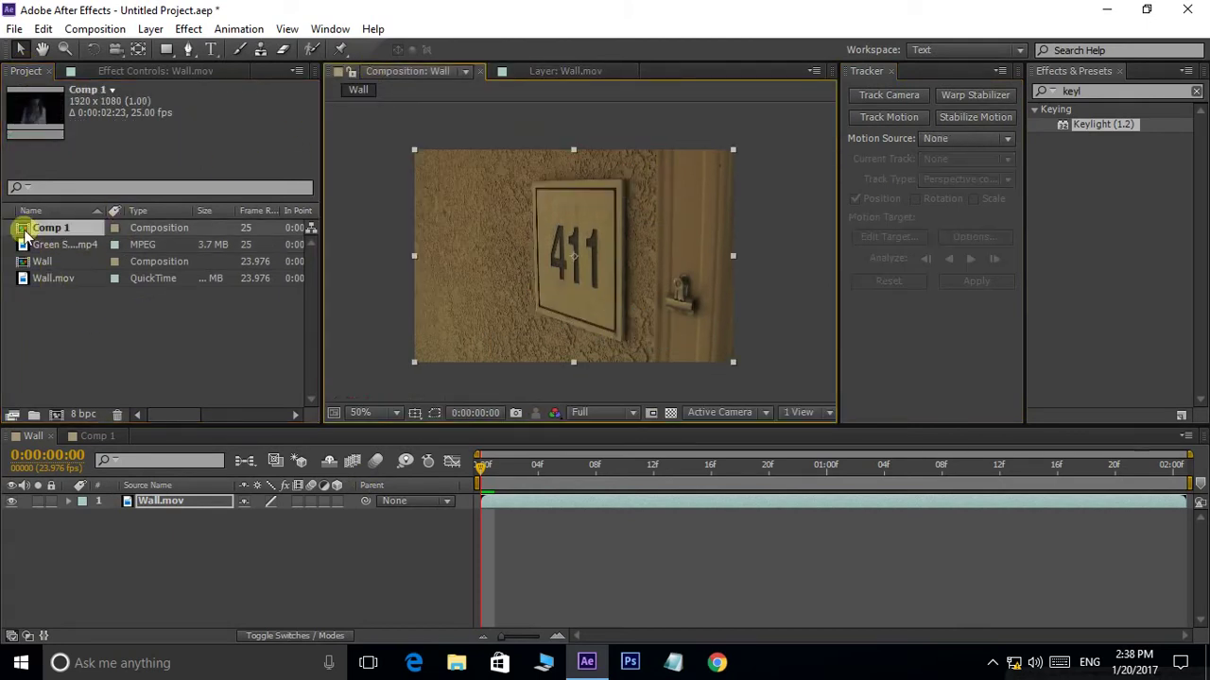
Add Comp 1 to the Wall timeline and fit it to the frame
drag(569, 279, 573, 262)
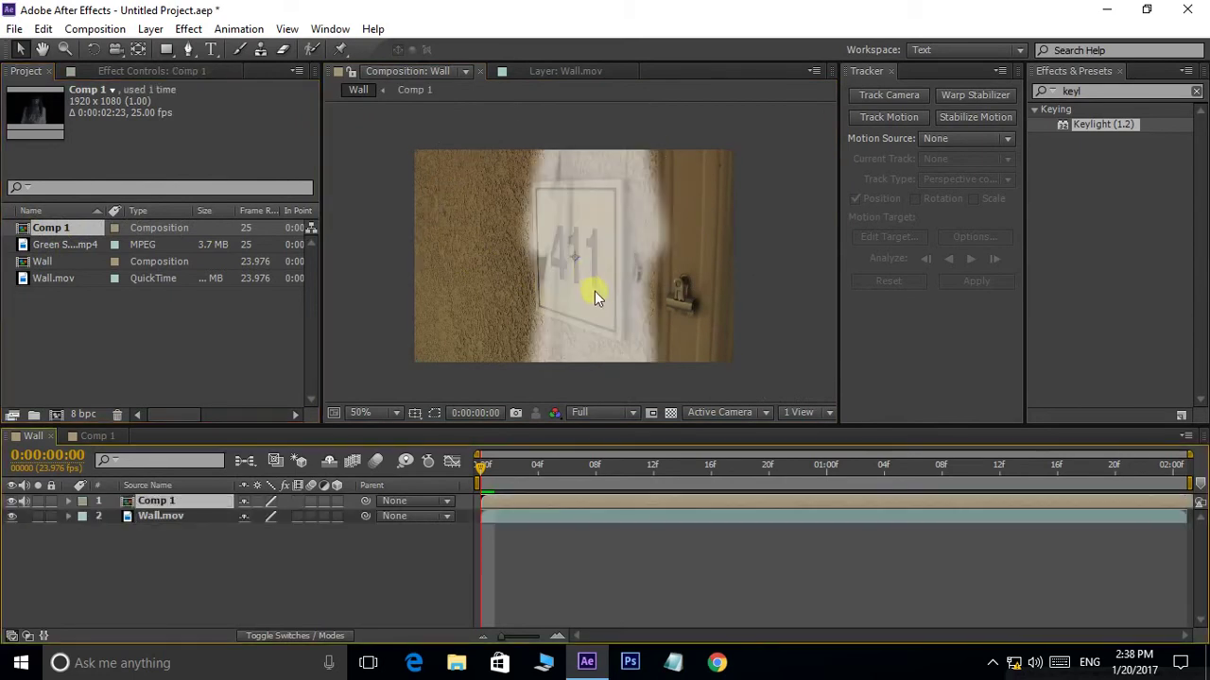
scroll(595, 291, down, 2)
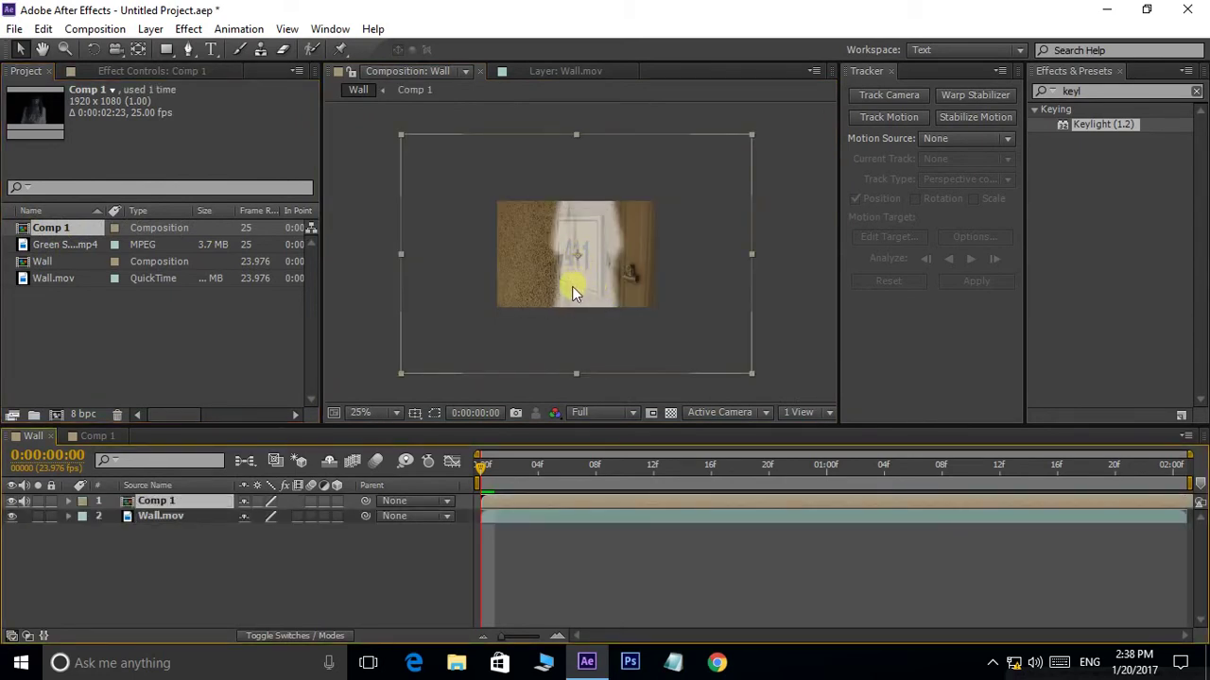
key(ctrl+alt+f)
scroll(538, 237, up, 2)
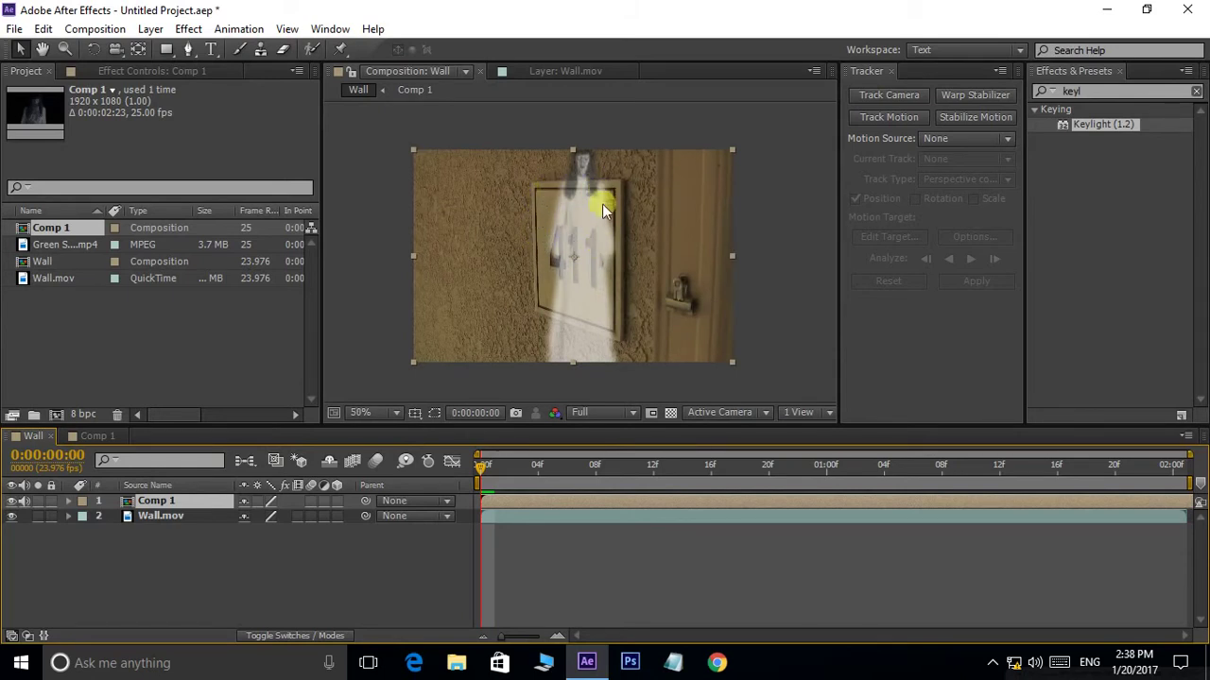
Set Comp 1 as the tracker's Edit Target and apply the corner pin track
click(546, 72)
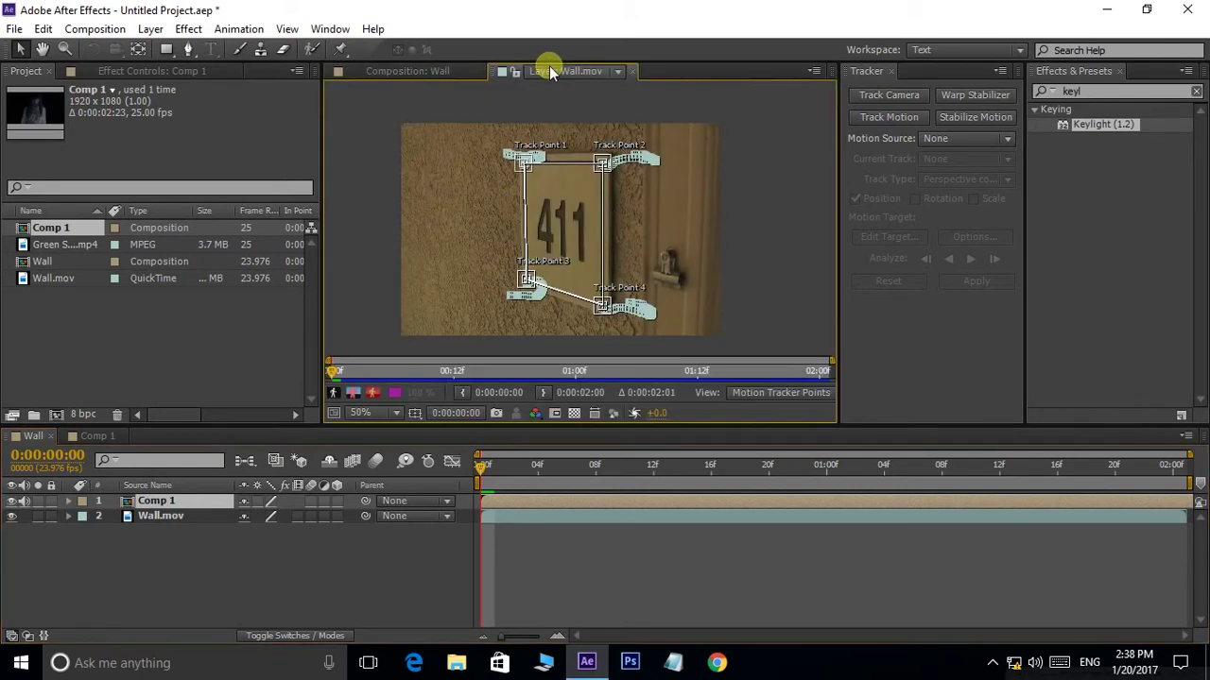
click(152, 516)
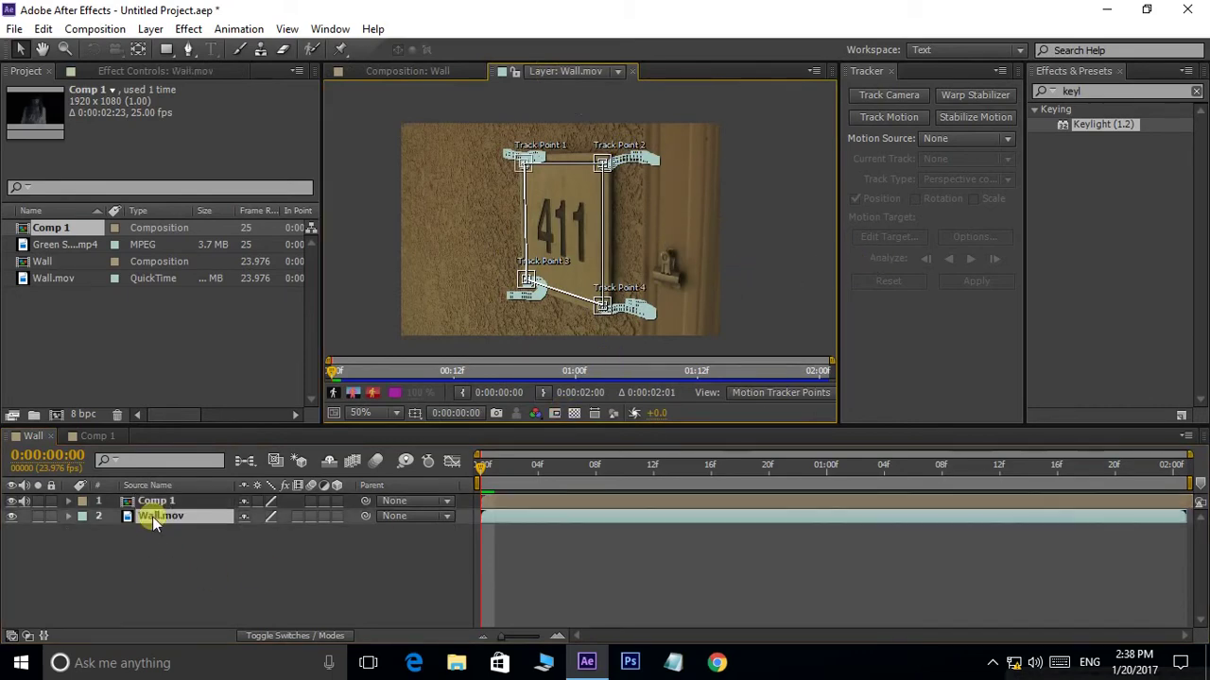
click(888, 237)
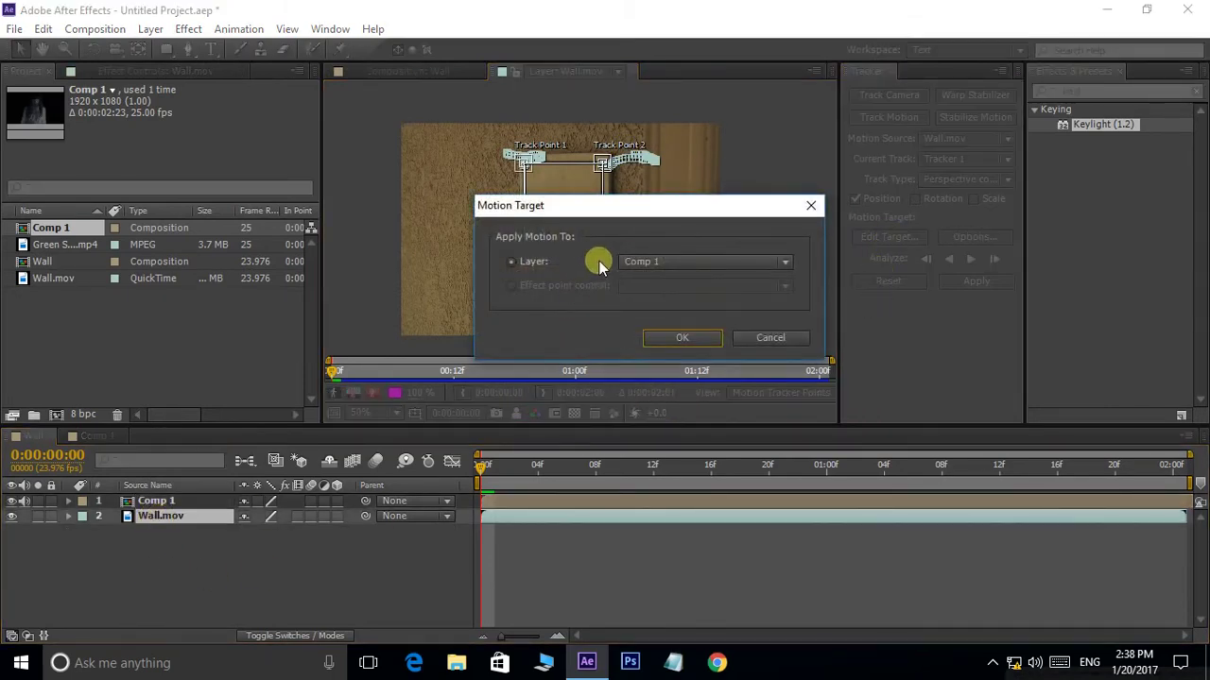
click(681, 338)
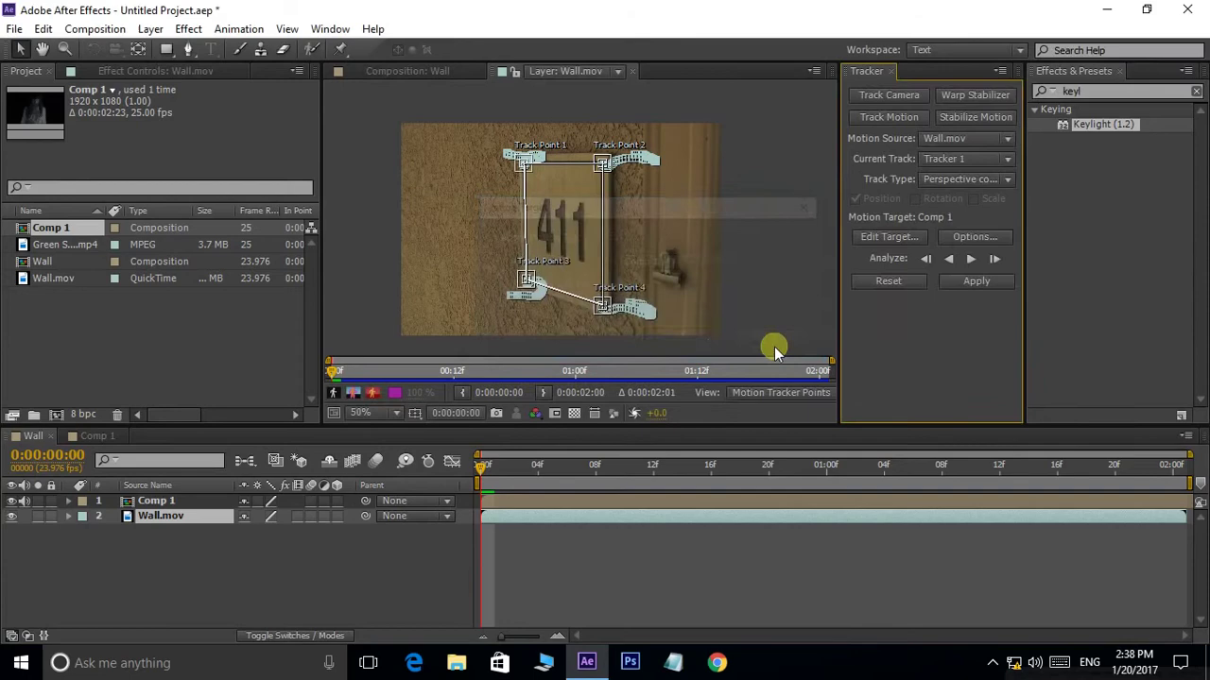
click(979, 284)
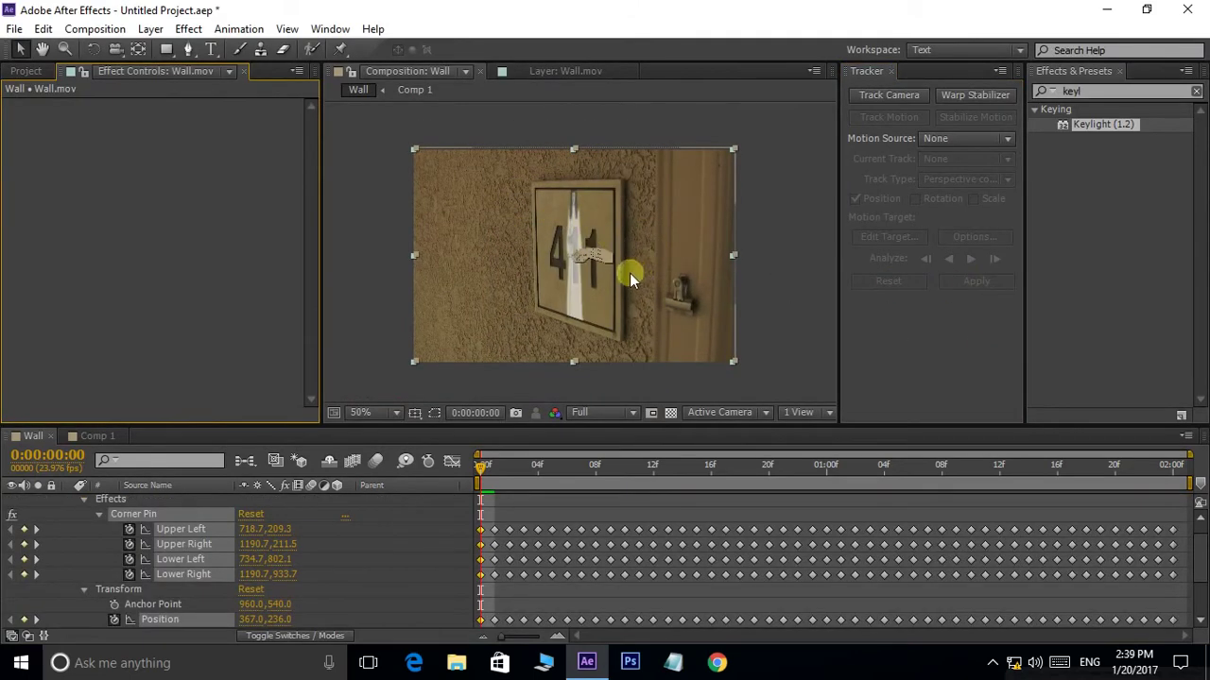
Preview the Wall comp to check the ghost tracking on the sign, then rewind to frame 0
scroll(597, 260, up, 2)
scroll(599, 258, down, 2)
key(space)
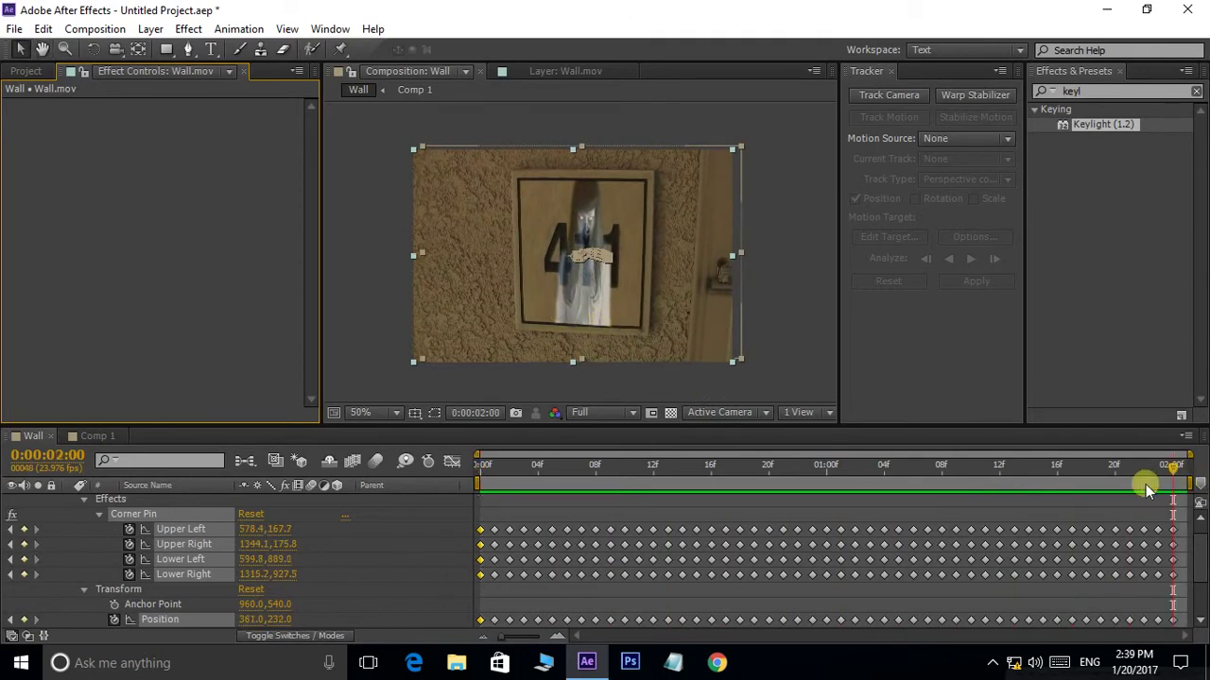
drag(1172, 469, 513, 492)
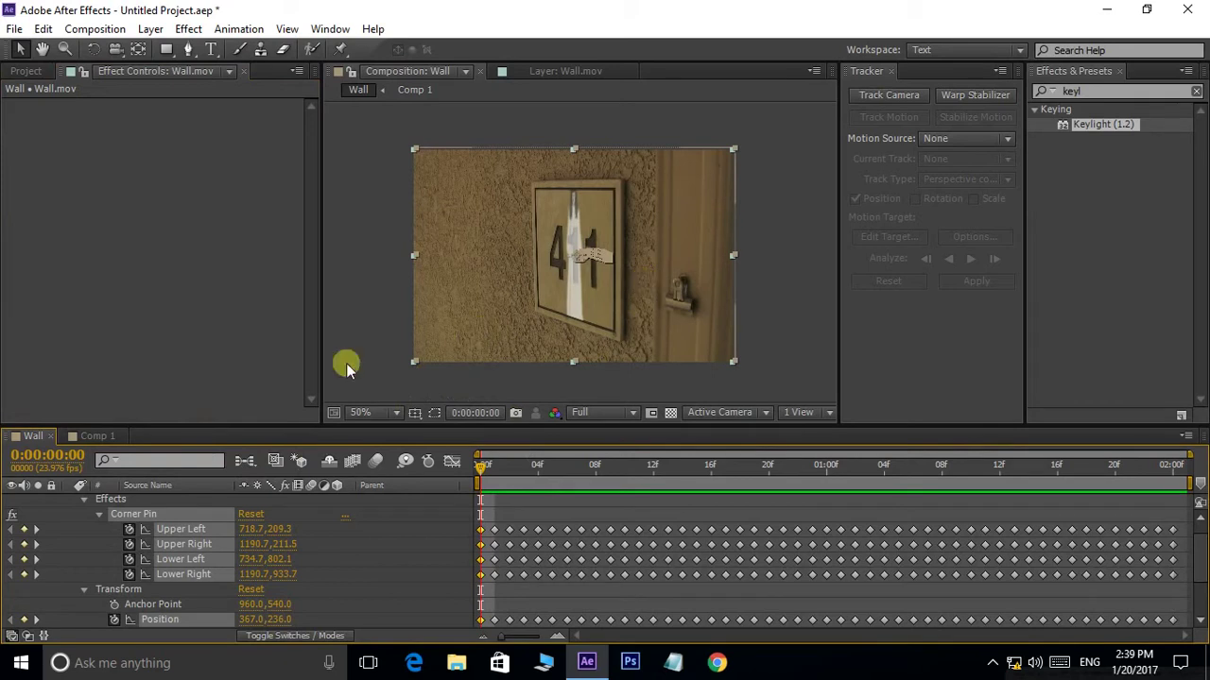
Bring up Comp 1 with the keyed ghost bride clip
click(90, 438)
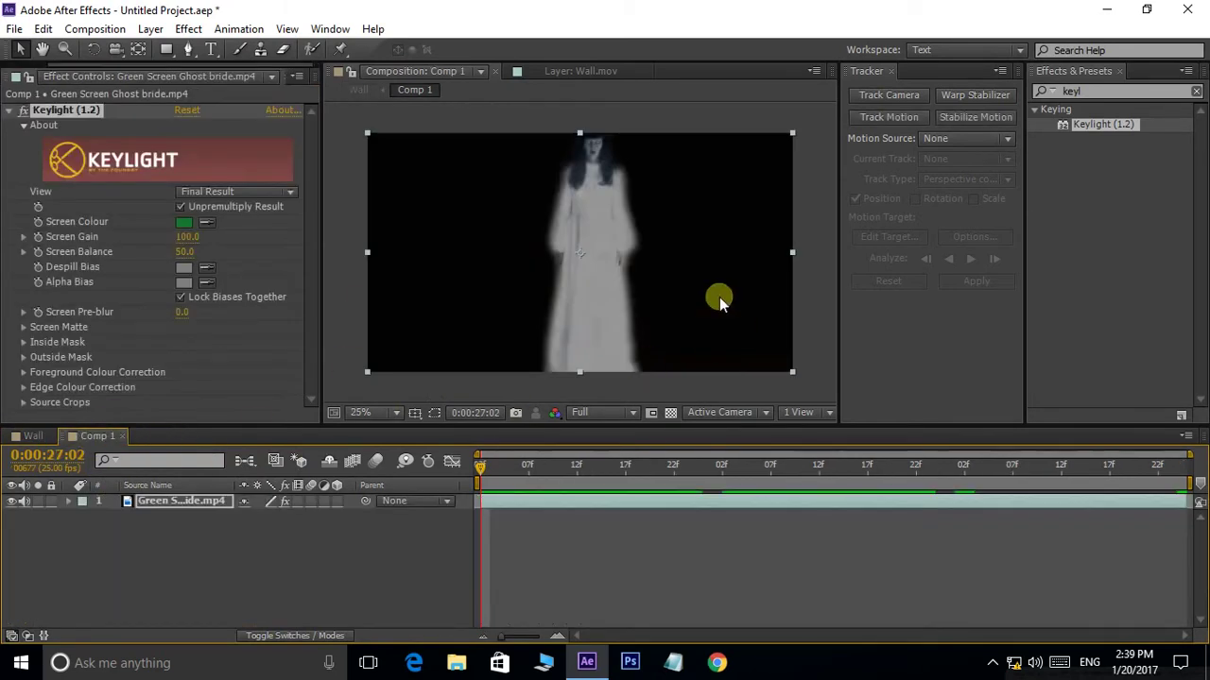
click(52, 437)
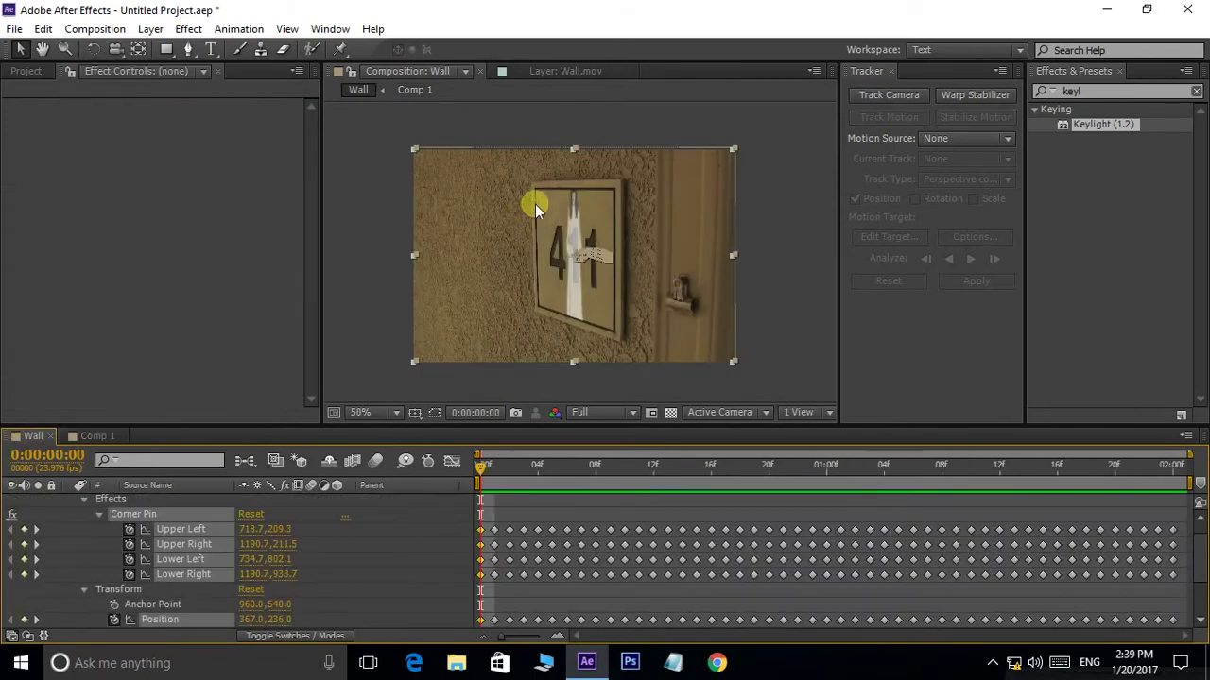
click(94, 437)
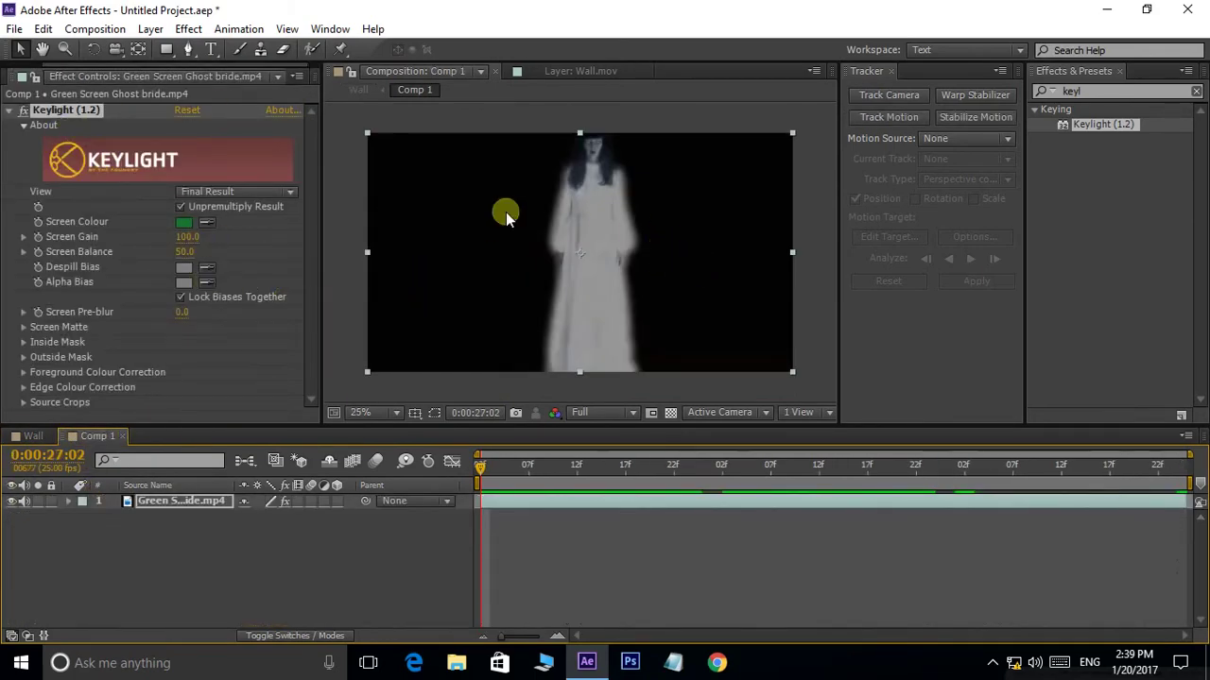
Import black smoke green screen effect.mp4 and add it to Comp 1, scaled to fill the frame
click(330, 28)
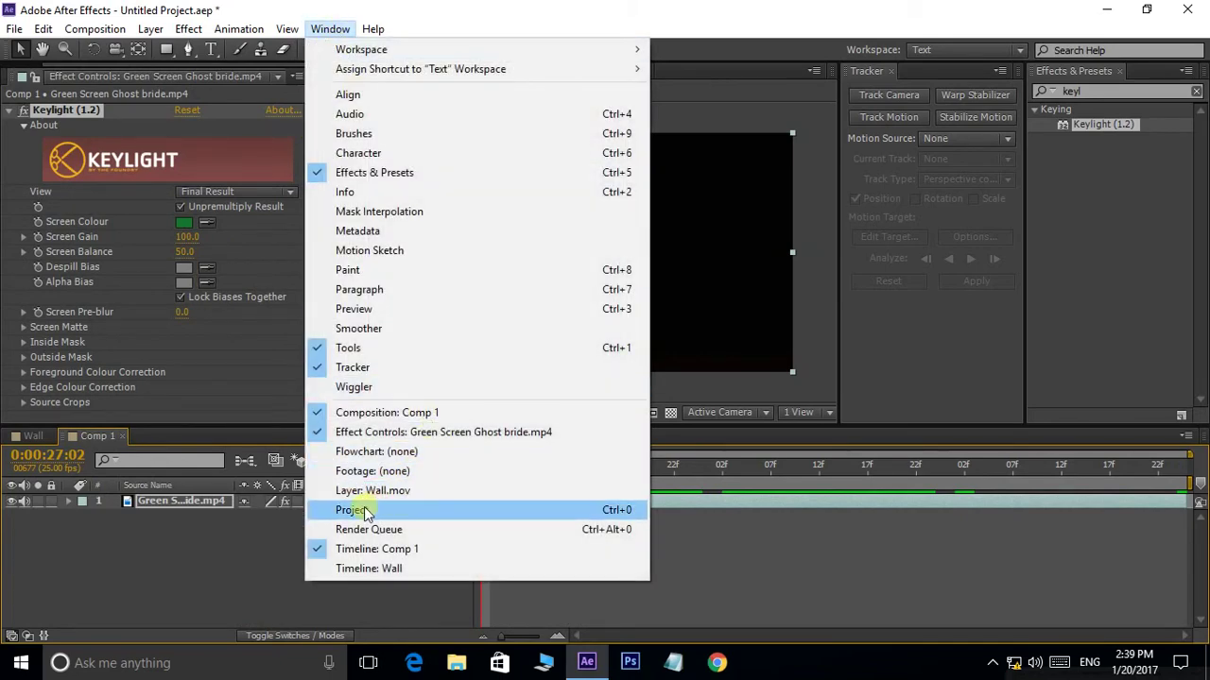
click(359, 509)
double_click(137, 349)
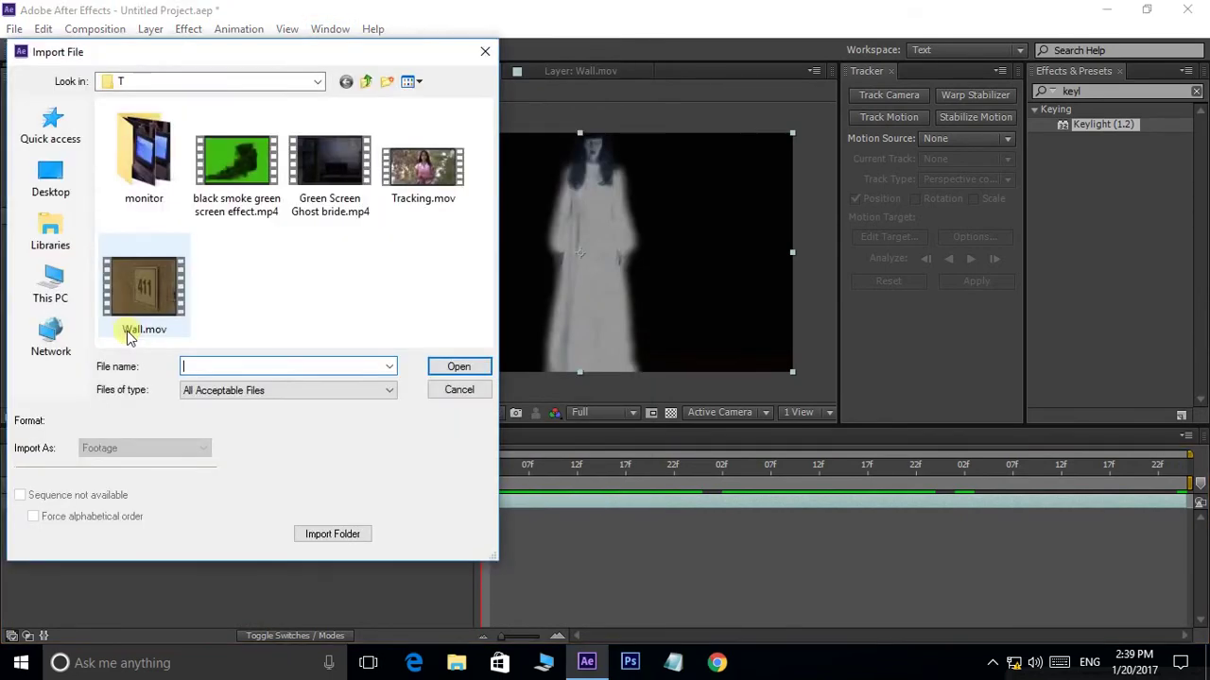
click(237, 166)
click(455, 372)
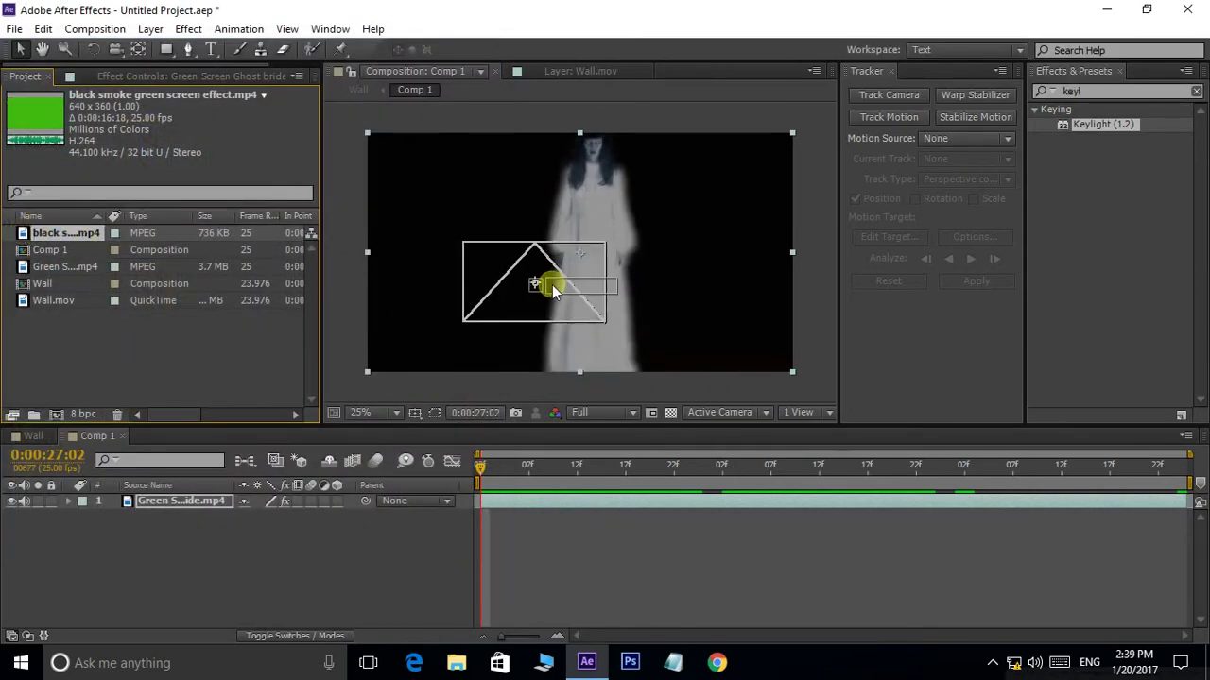
drag(38, 238, 547, 284)
key(period)
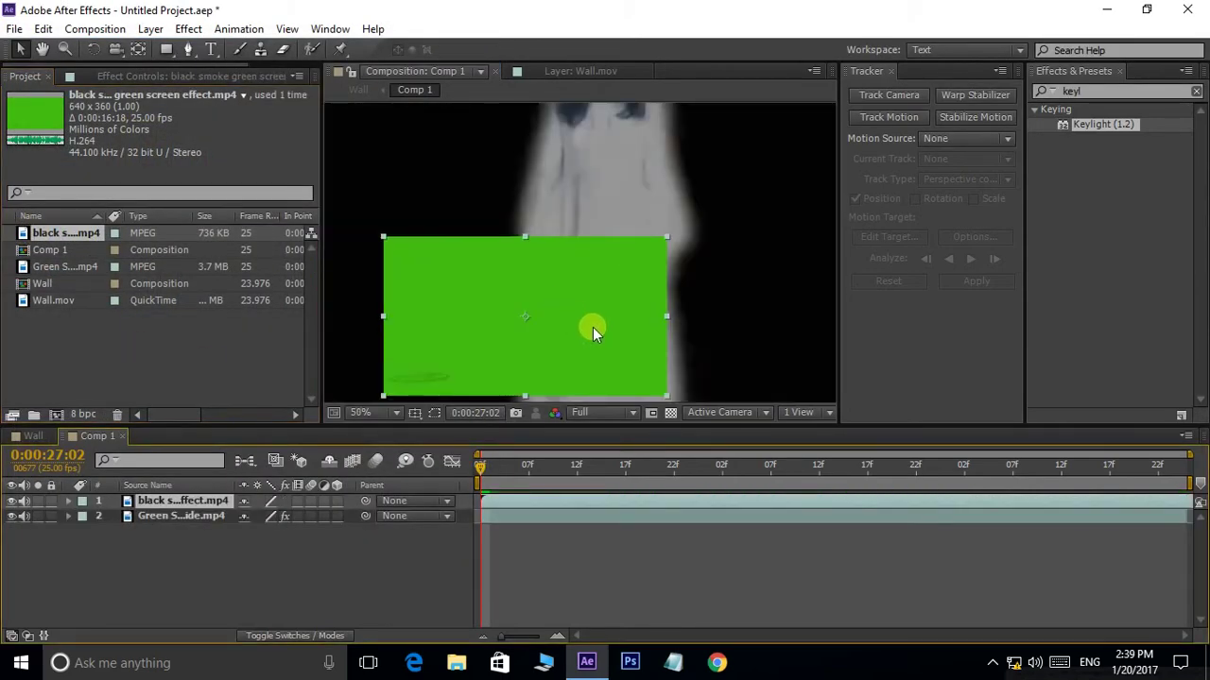
key(ctrl+alt+f)
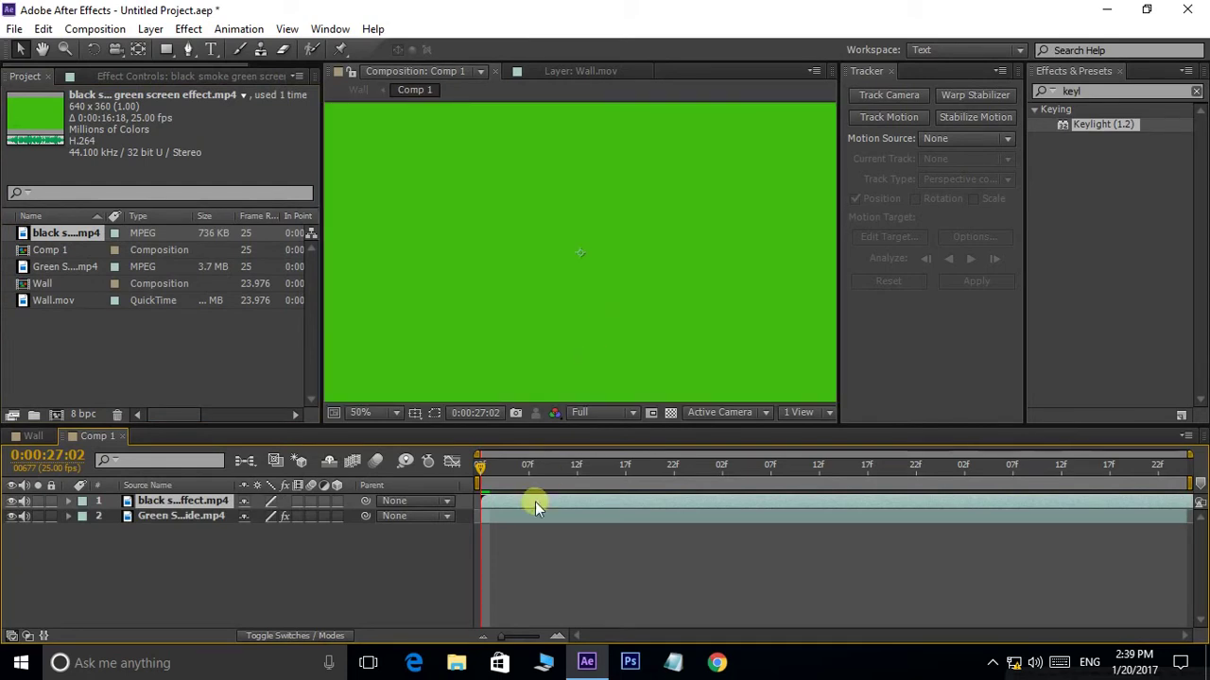
Split the smoke layer where the smoke appears, delete the extra piece, start it at frame 0, and preview
click(606, 466)
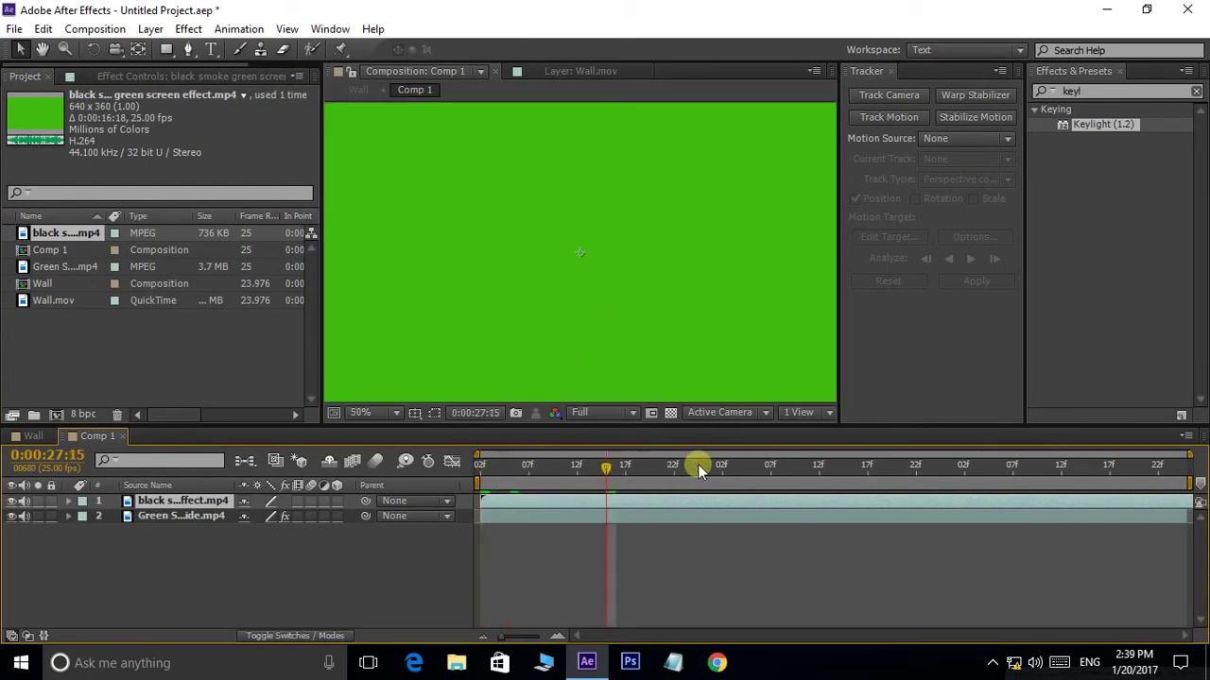
mouse_move(698, 466)
mouse_down()
mouse_move(1115, 473)
mouse_move(1160, 506)
mouse_up()
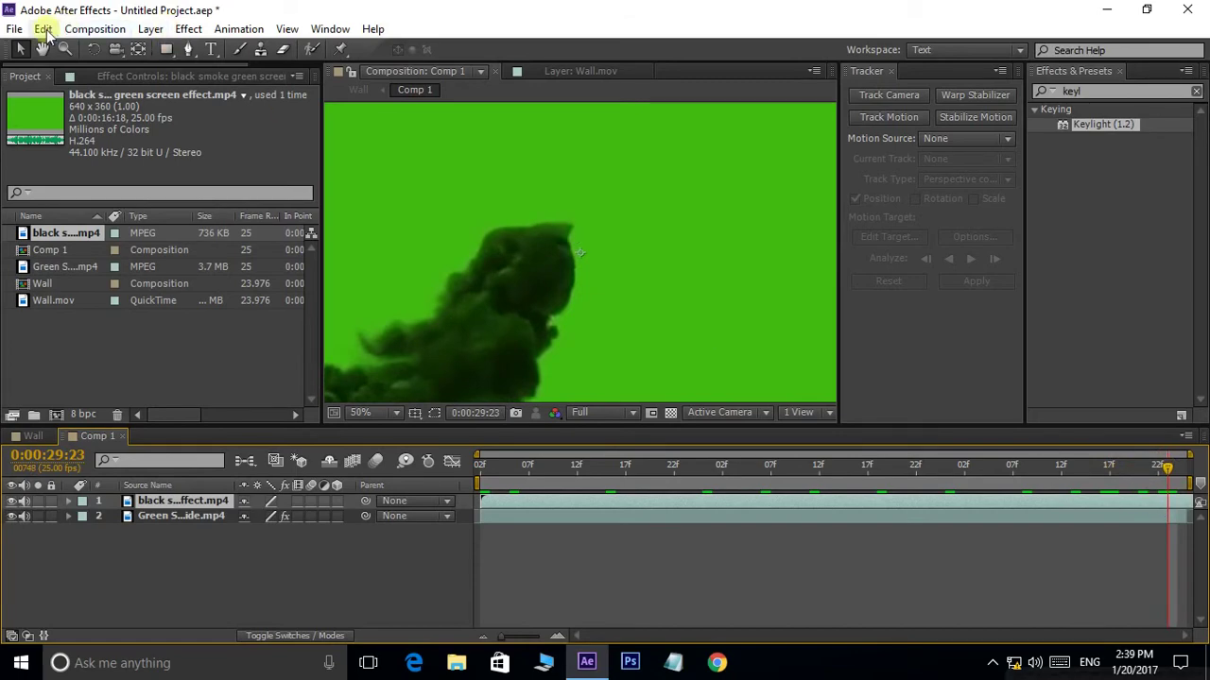
click(44, 28)
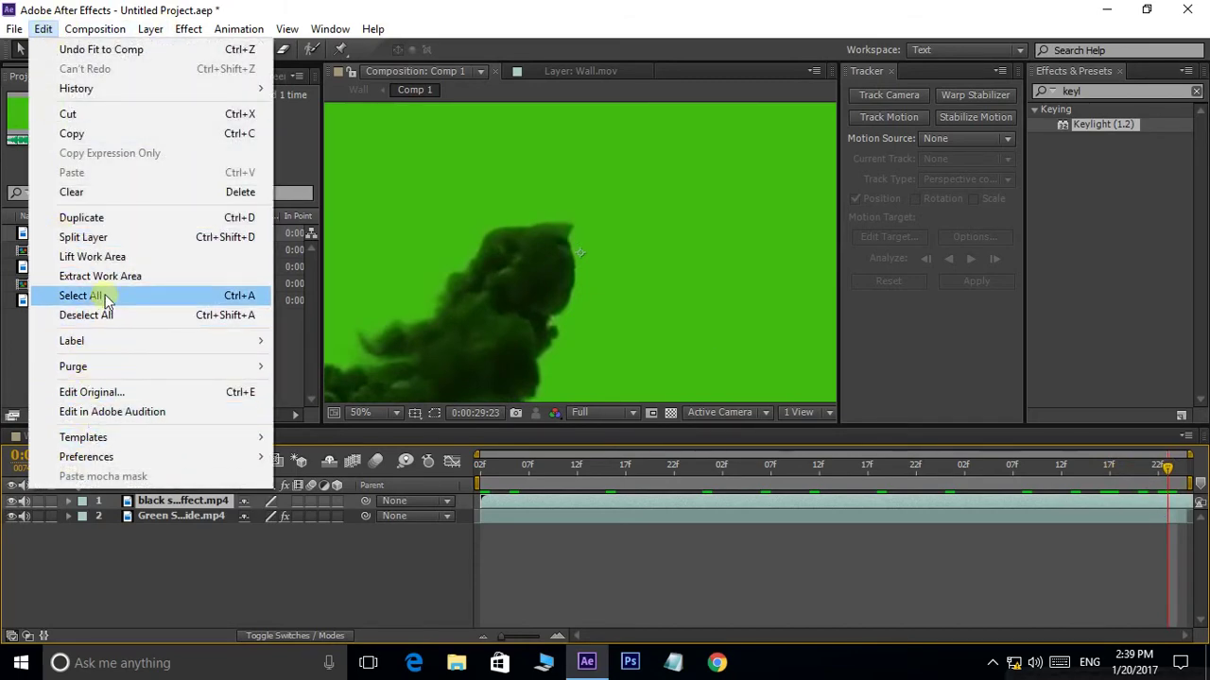
click(94, 238)
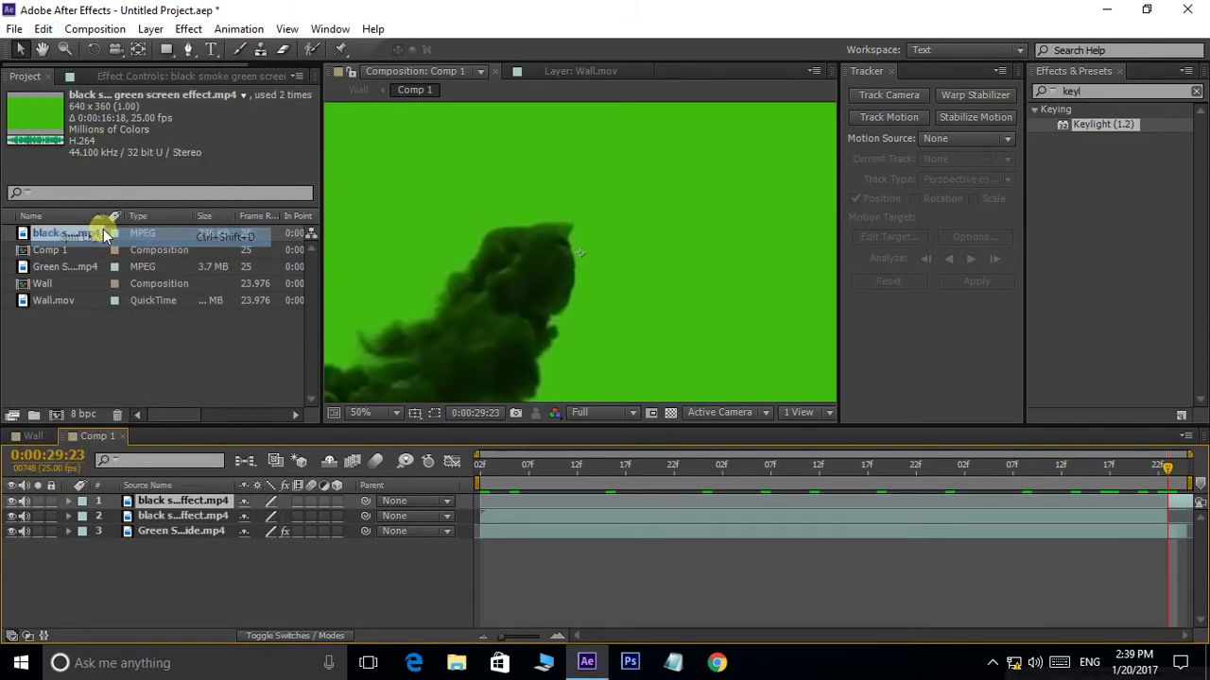
click(999, 516)
key(Delete)
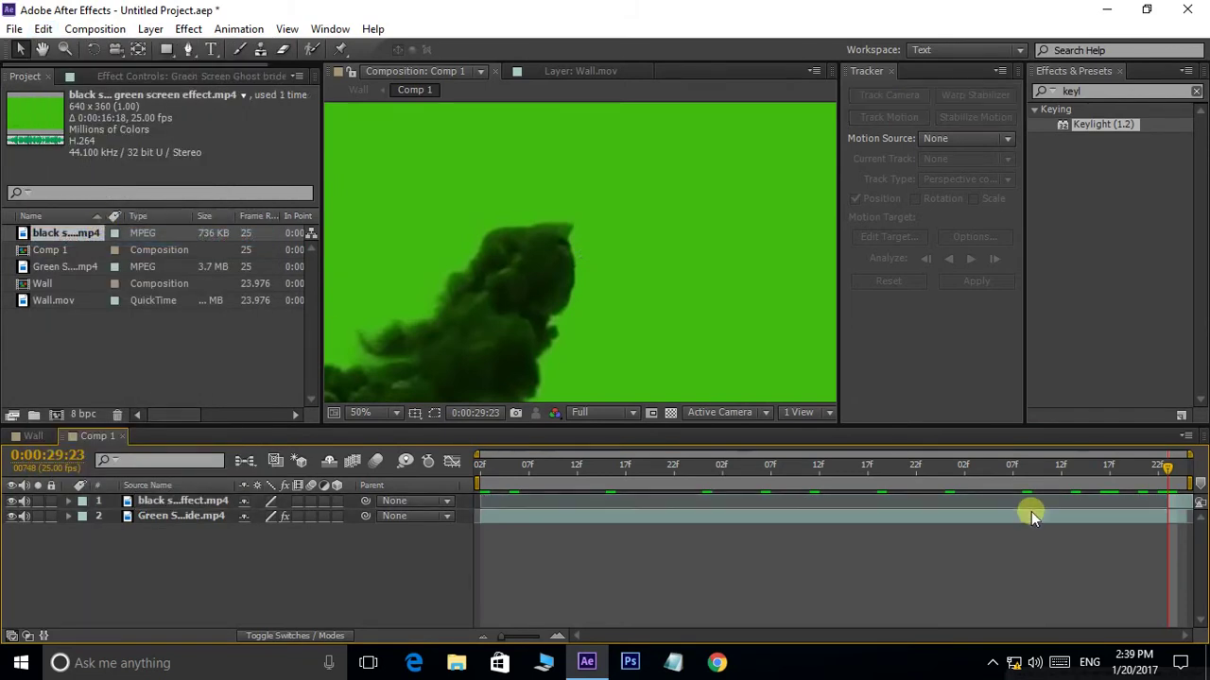
mouse_move(1177, 499)
mouse_down()
mouse_move(487, 499)
mouse_move(477, 469)
mouse_up()
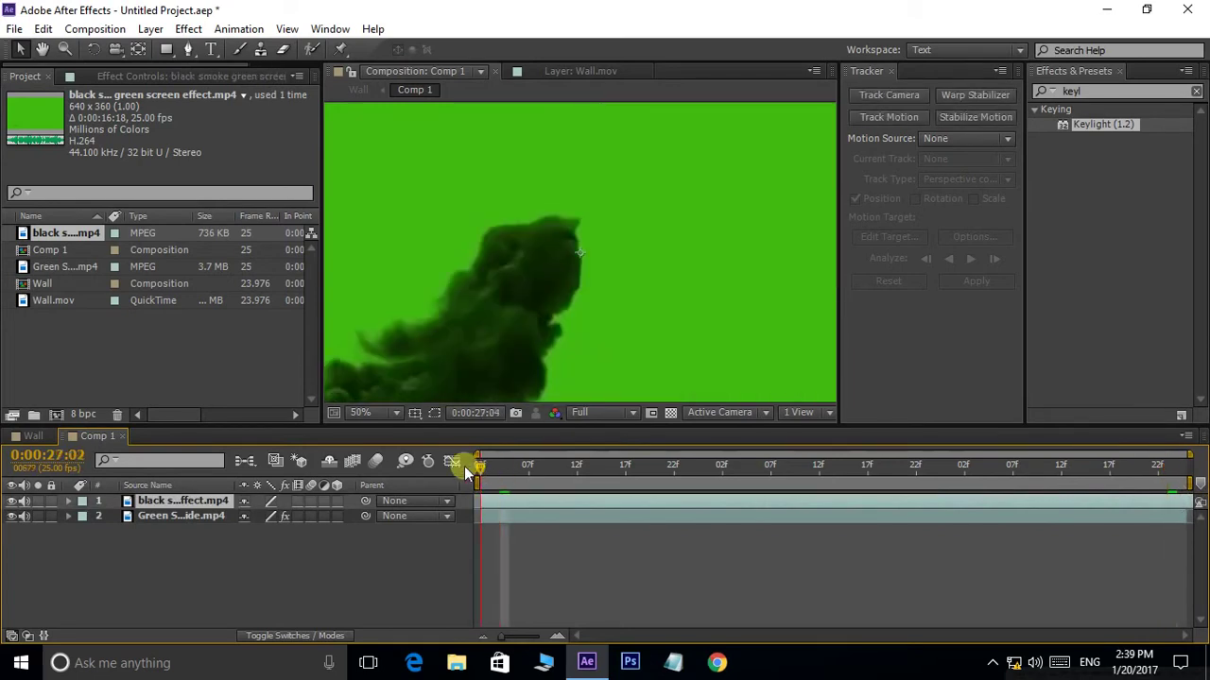
key(space)
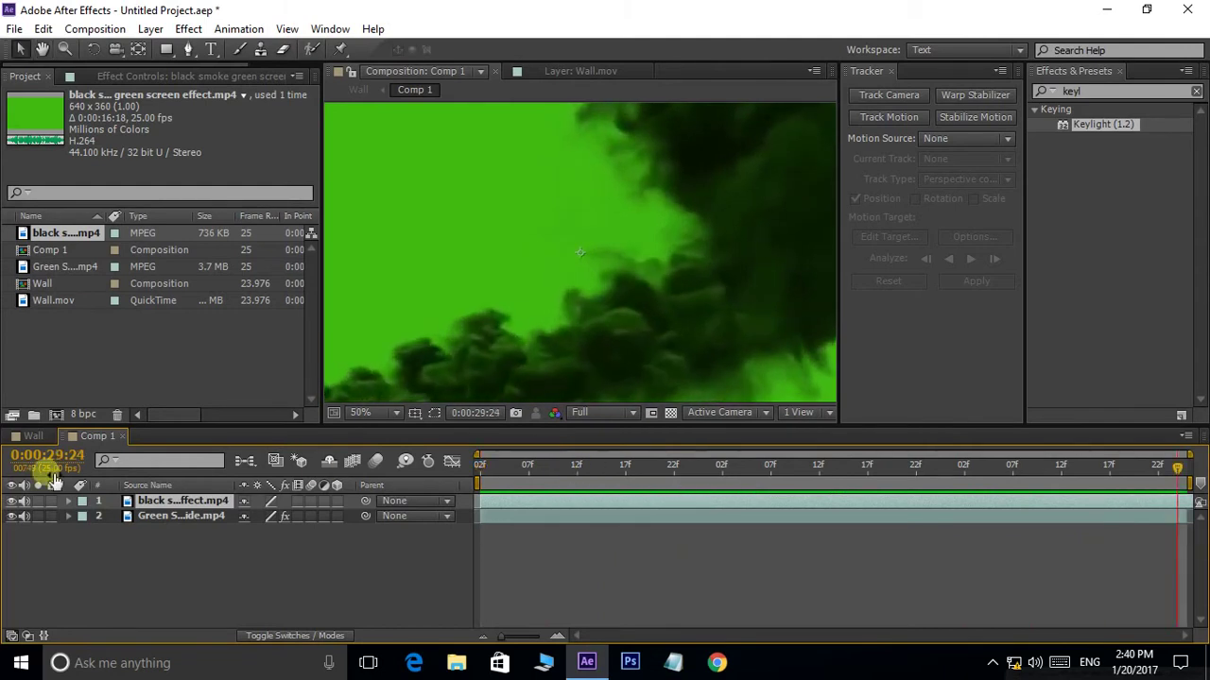
Play the Wall comp from frame 0 to see the black smoke on the pinned green plate
click(23, 436)
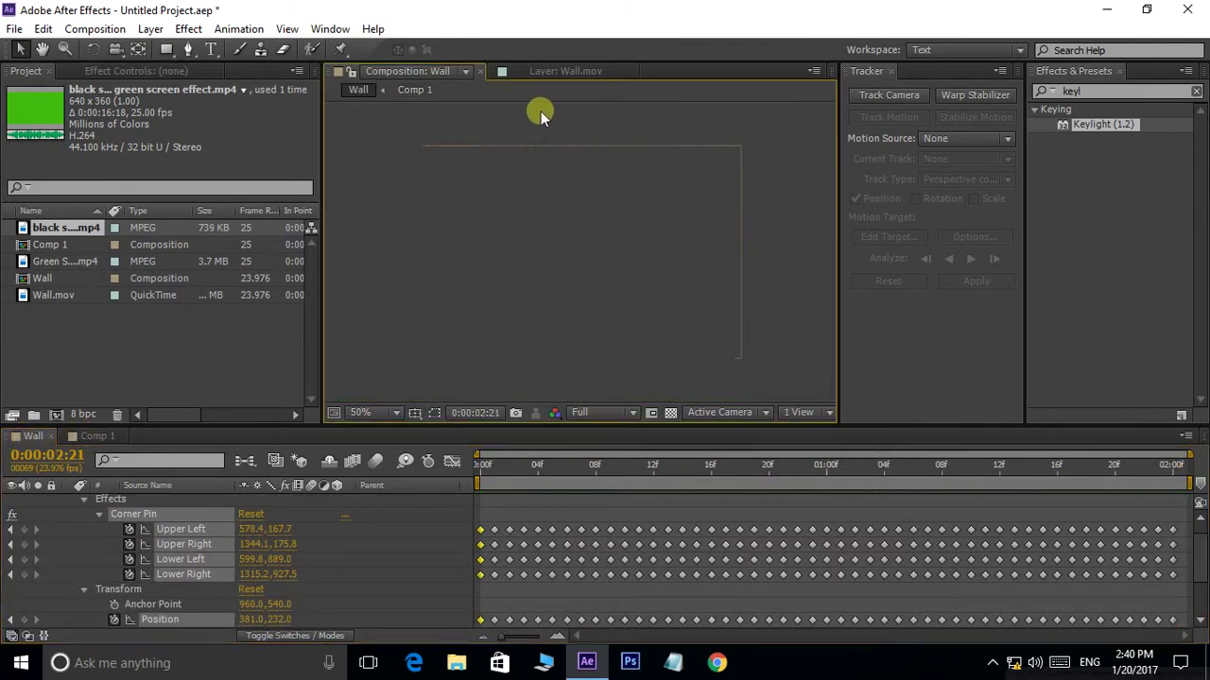
click(487, 463)
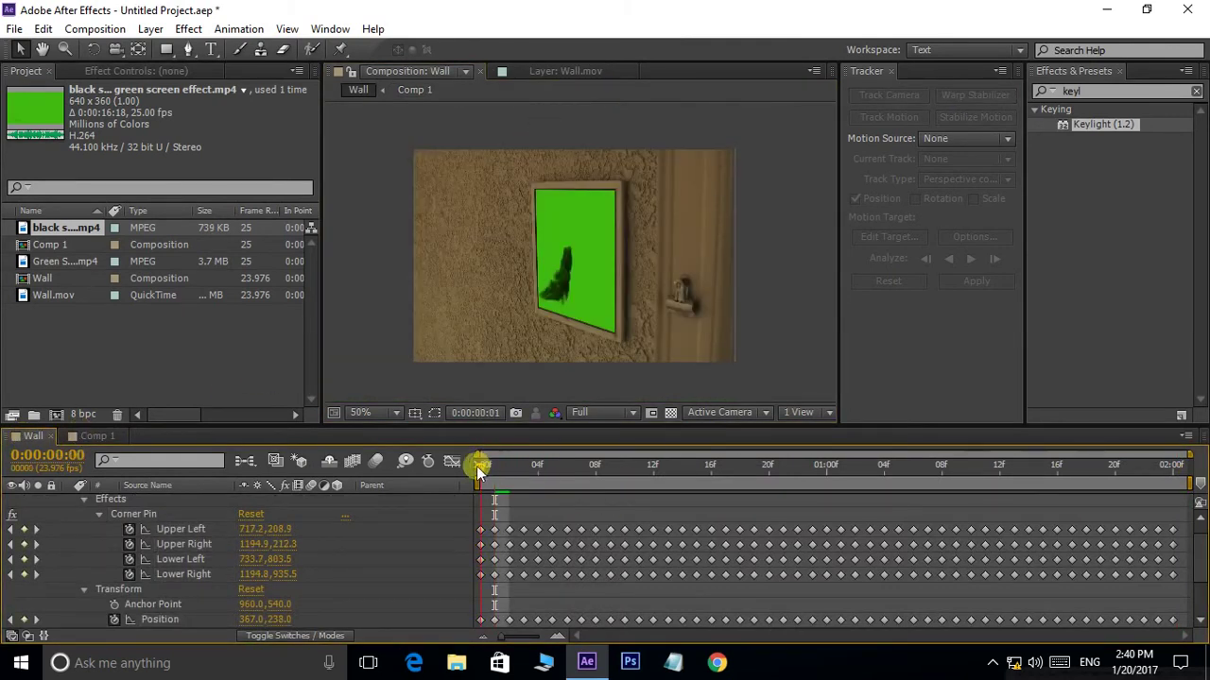
key(space)
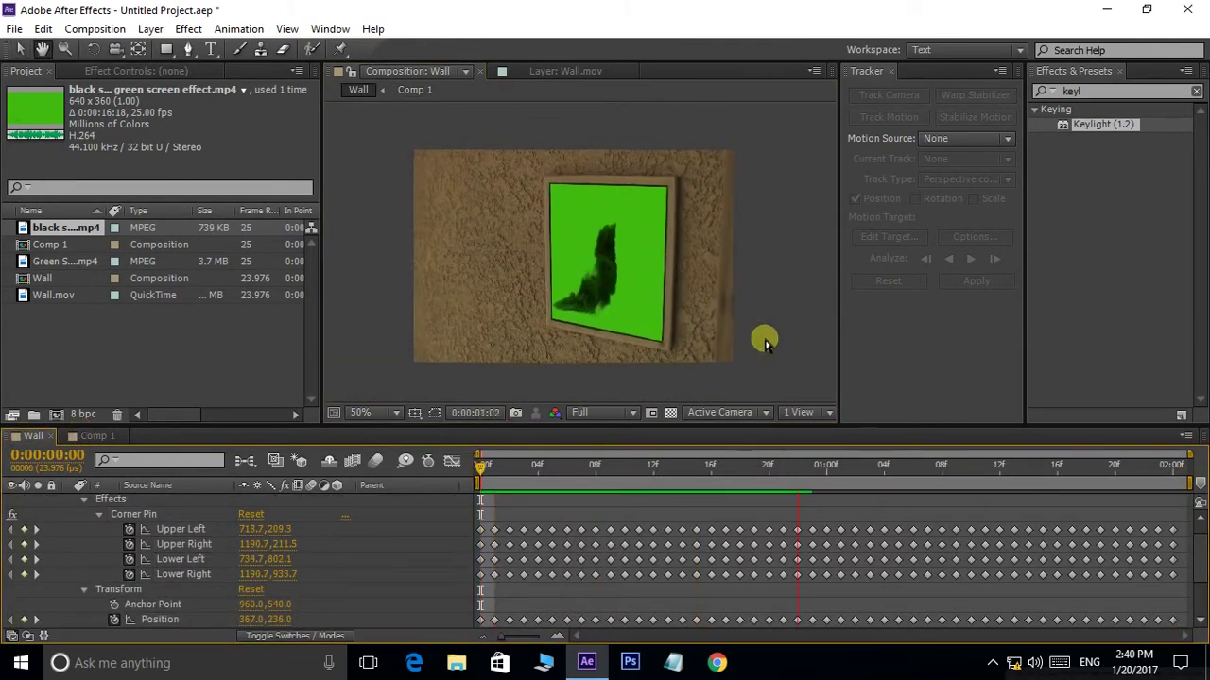
Apply Keylight (1.2) to the black smoke layer in Comp 1, sampling its green background as Screen Colour
click(97, 435)
click(528, 267)
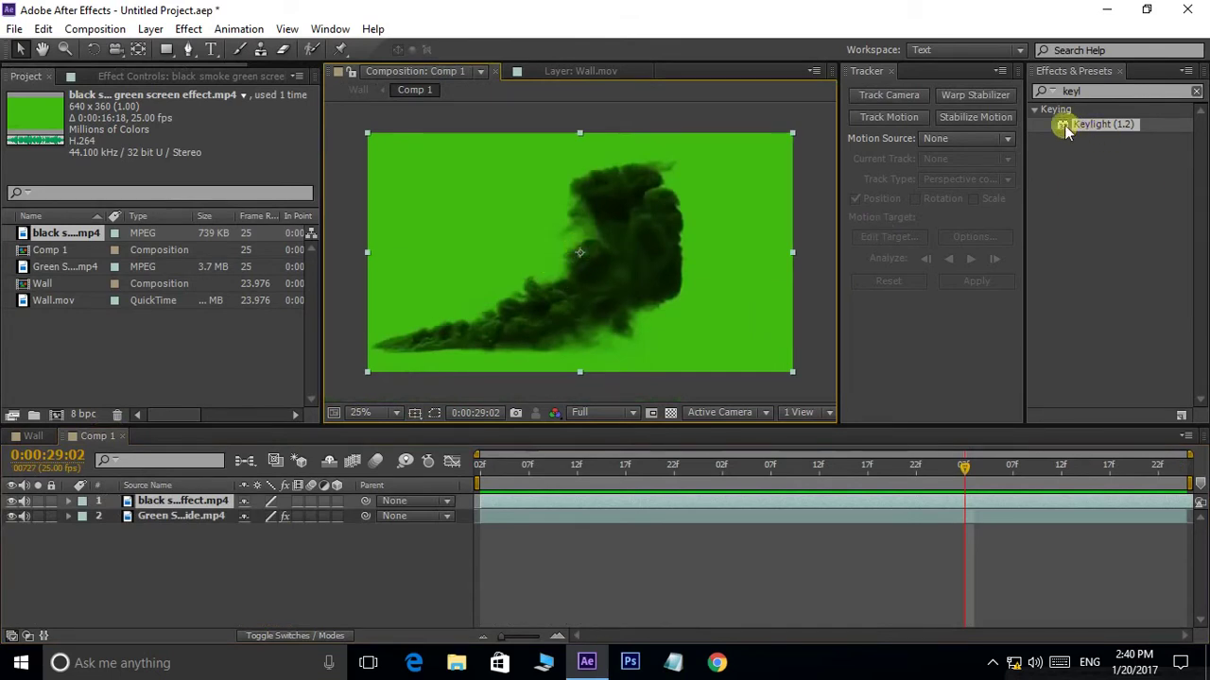
drag(1065, 130, 709, 244)
click(207, 222)
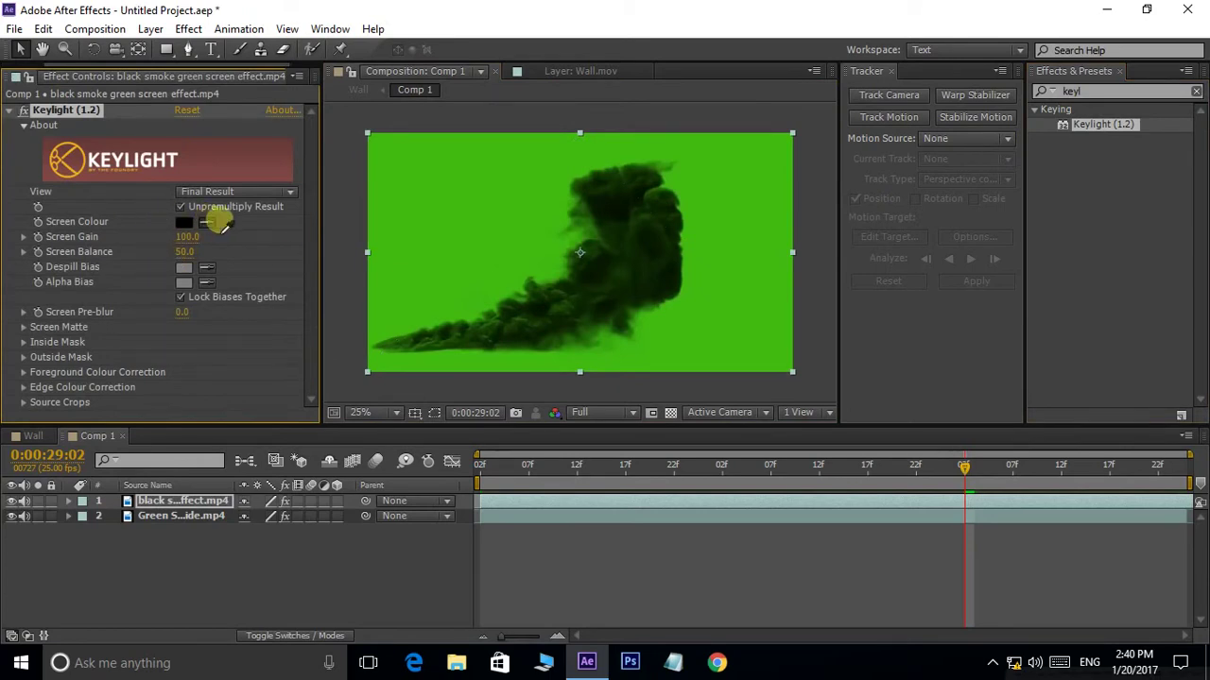
click(431, 198)
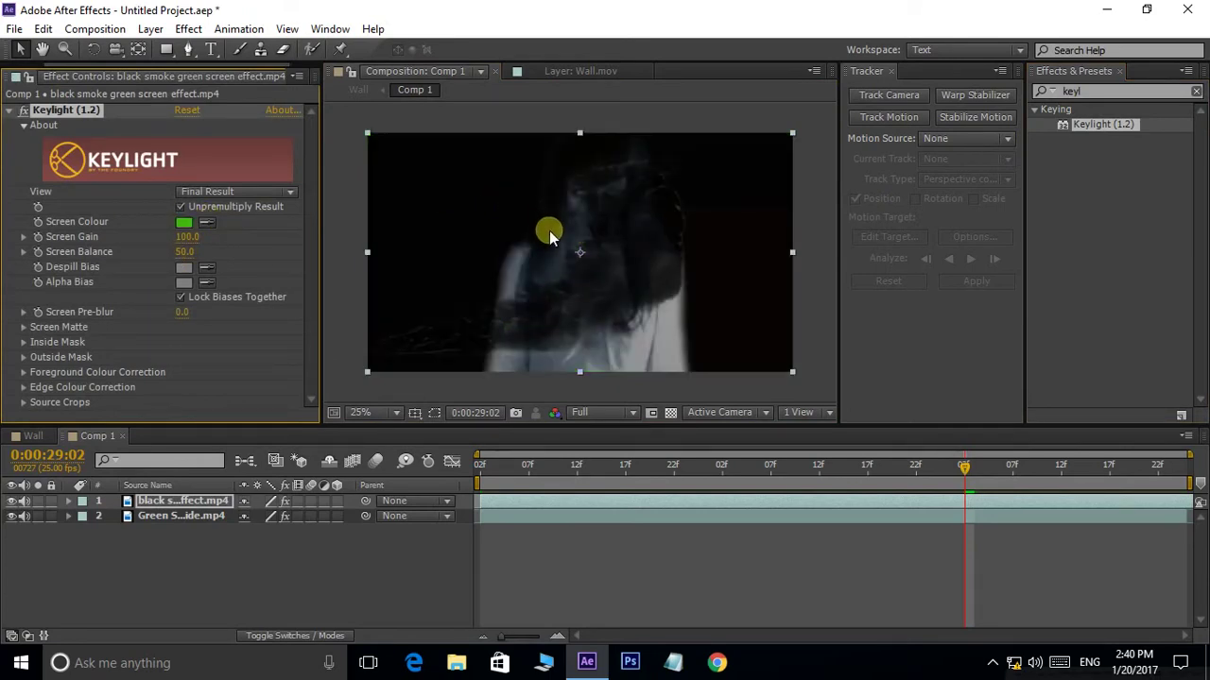
click(36, 436)
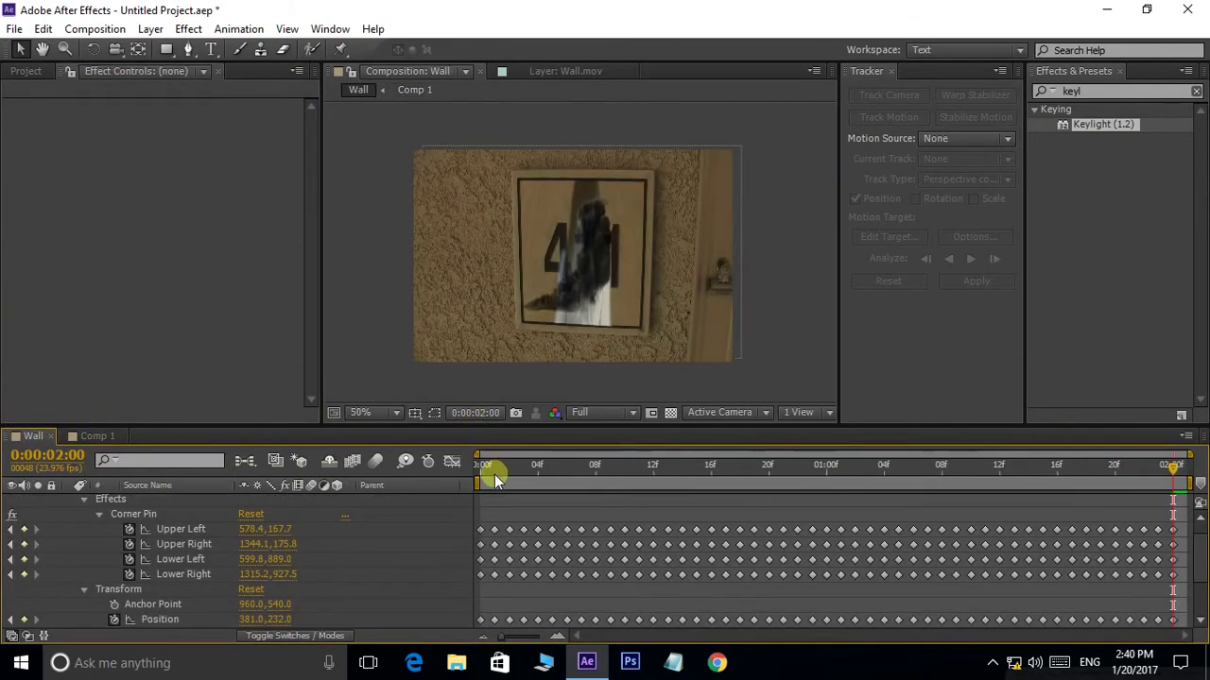
Play the Wall comp from frame 0 twice, once zoomed in, to inspect the keyed smoke on the 411 sign
drag(495, 475, 480, 474)
key(space)
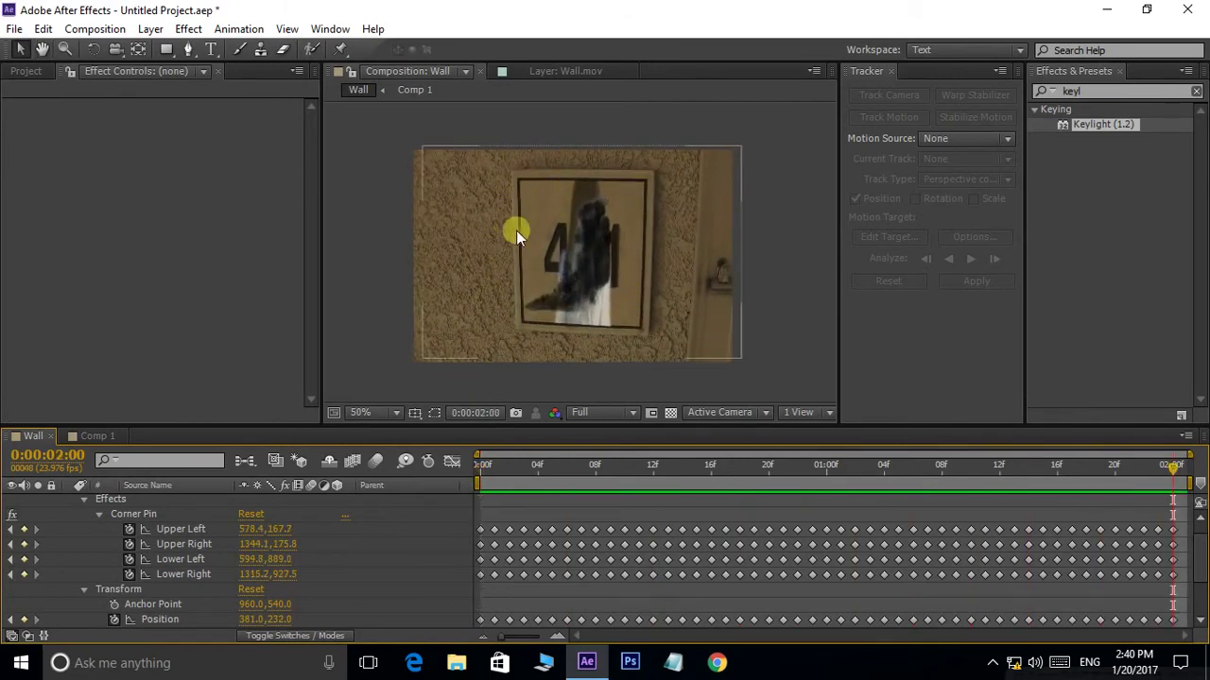
drag(513, 473, 497, 436)
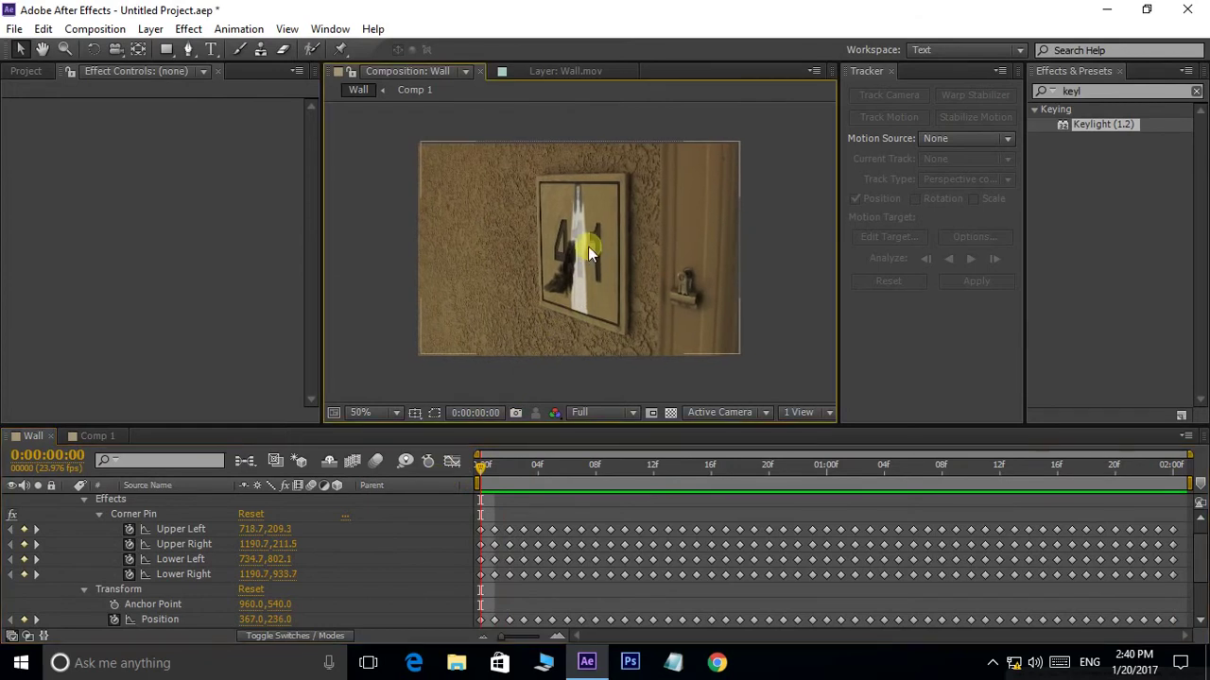
scroll(588, 246, up, 2)
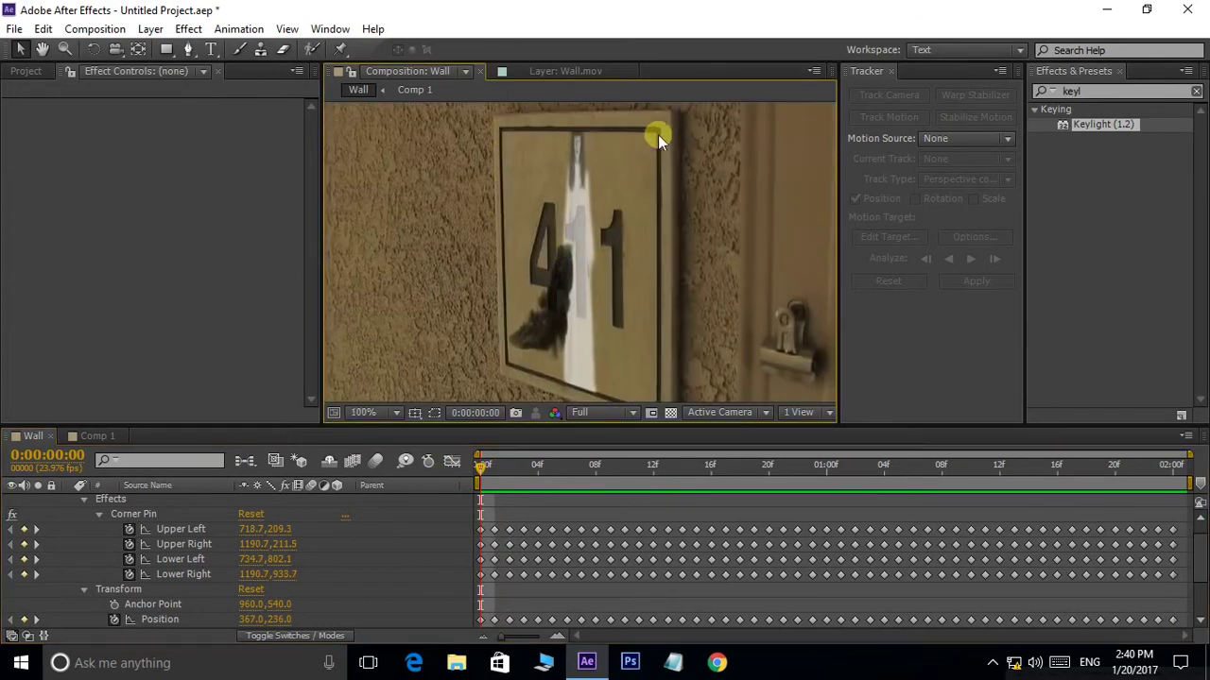
key(space)
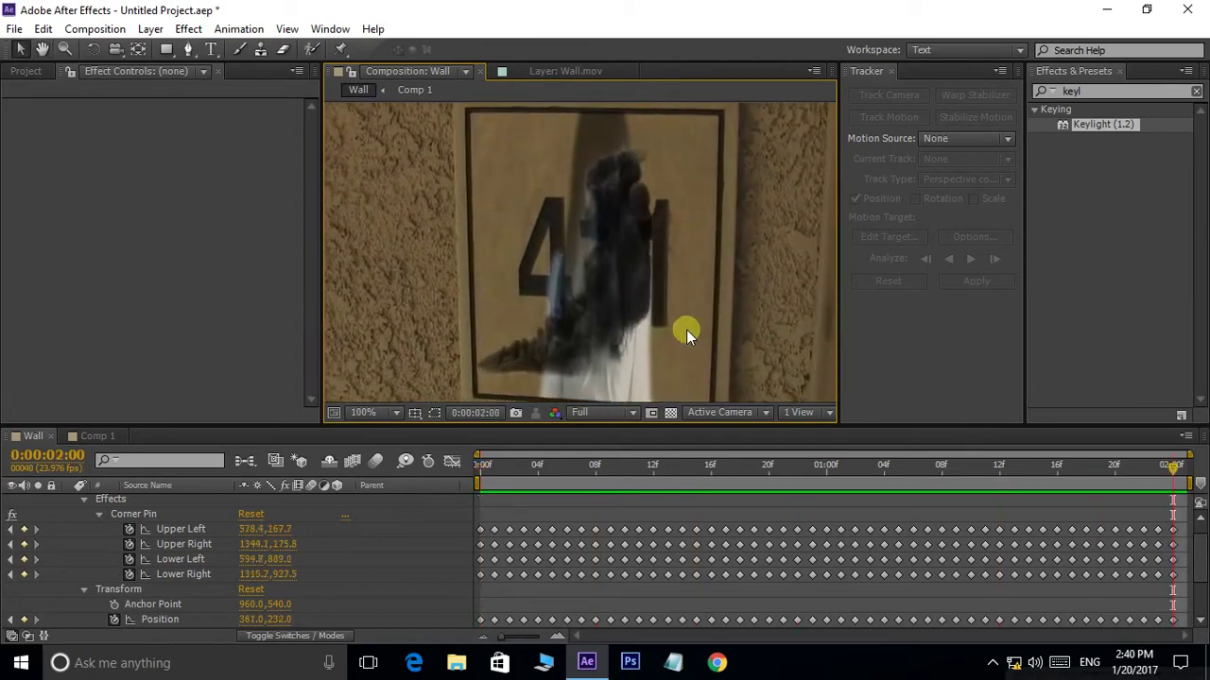
scroll(686, 330, down, 2)
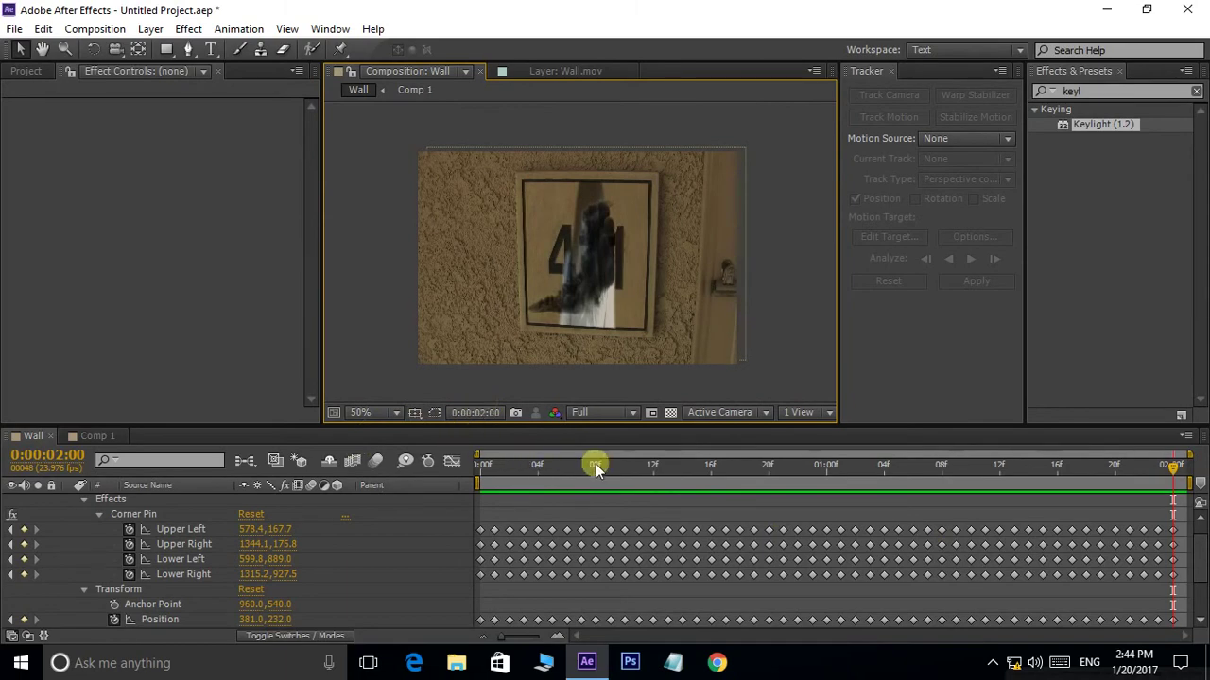
Import Blood Running Down Screen Effect.mp4 and add it to Comp 1, scaled to fill the frame
click(92, 438)
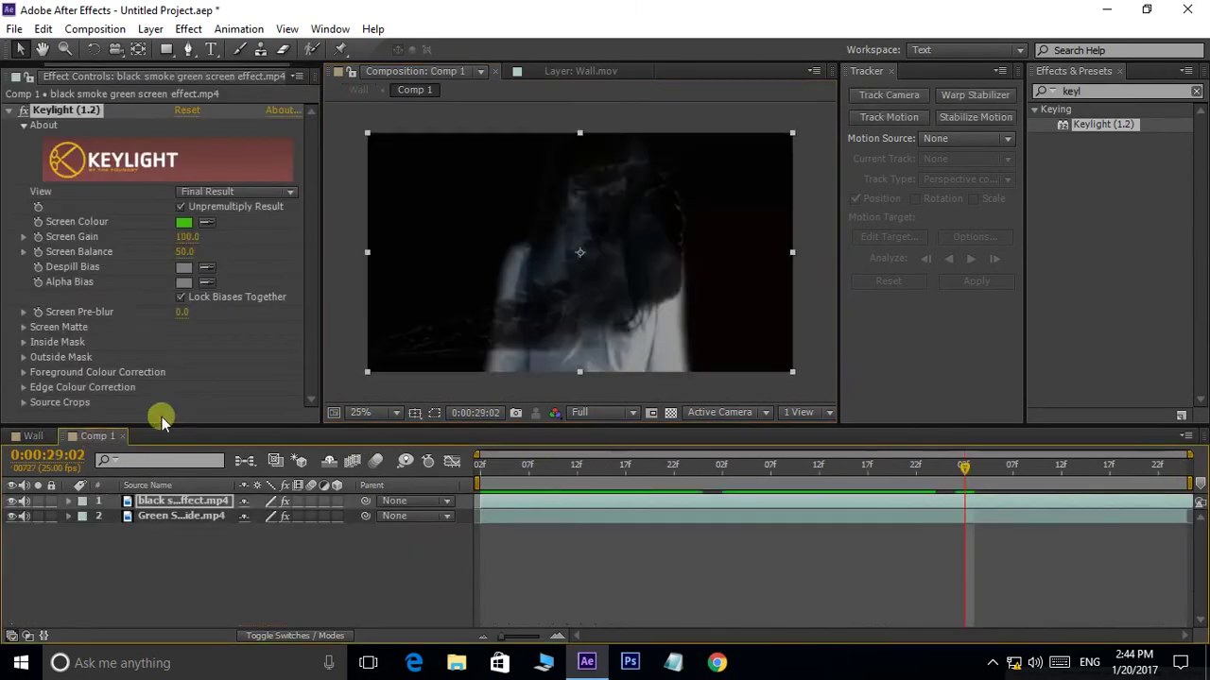
click(330, 28)
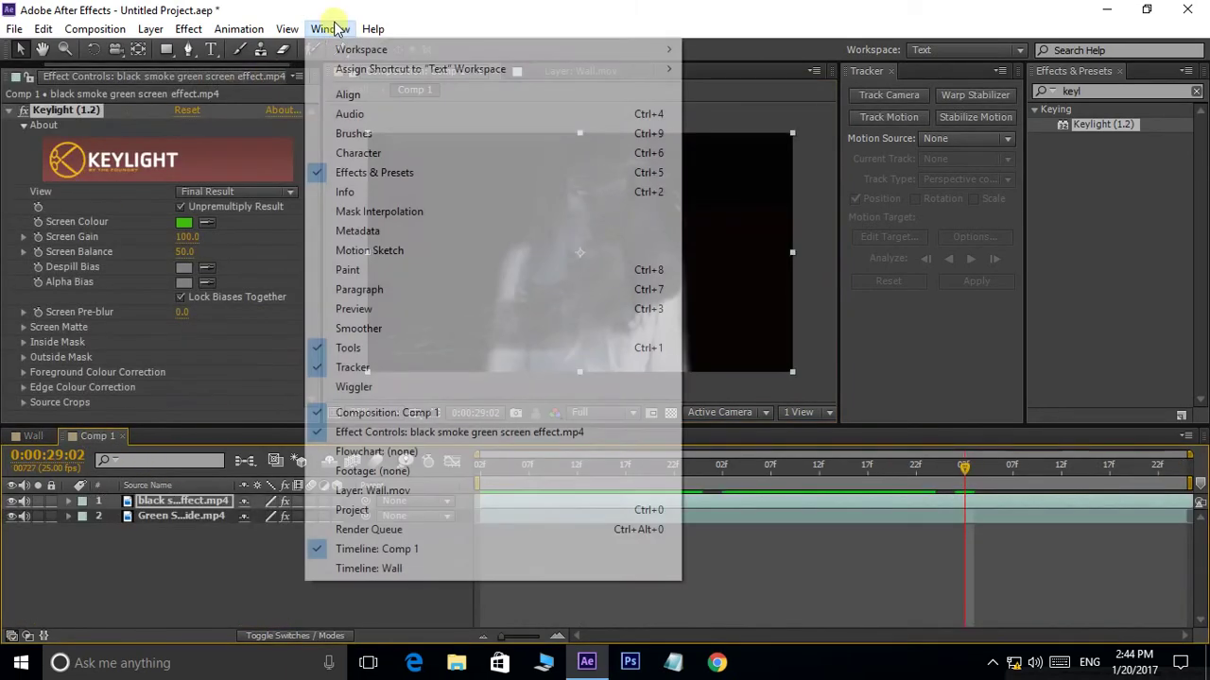
click(352, 510)
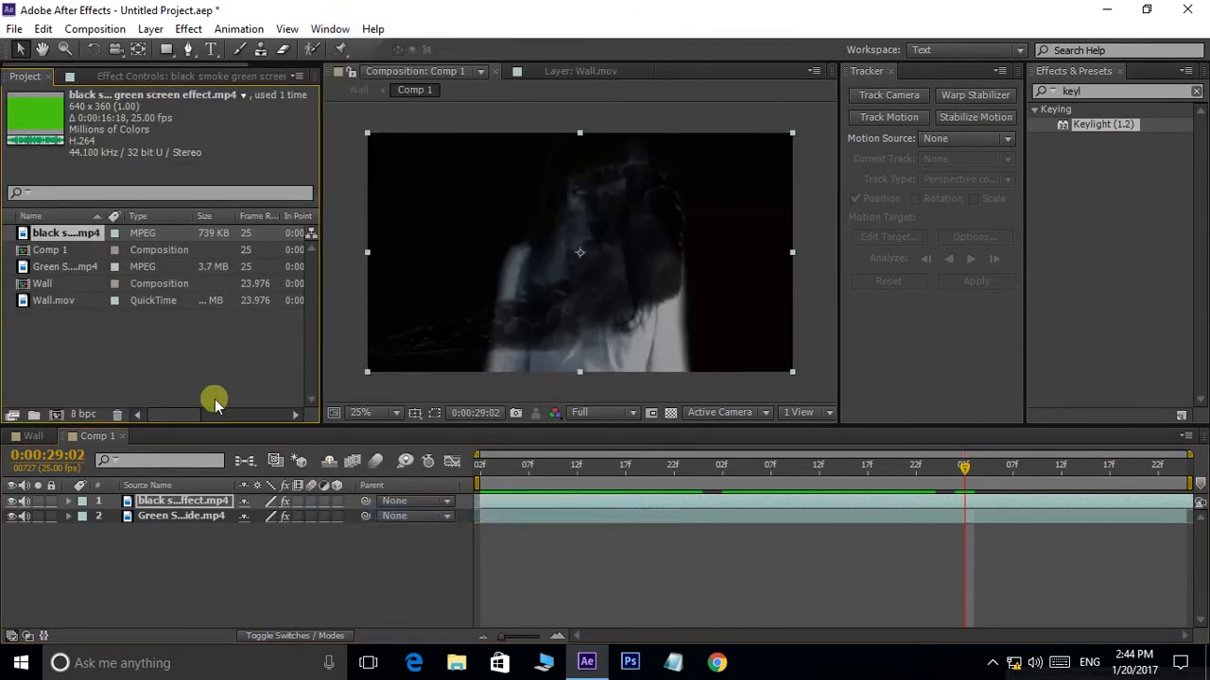
double_click(152, 364)
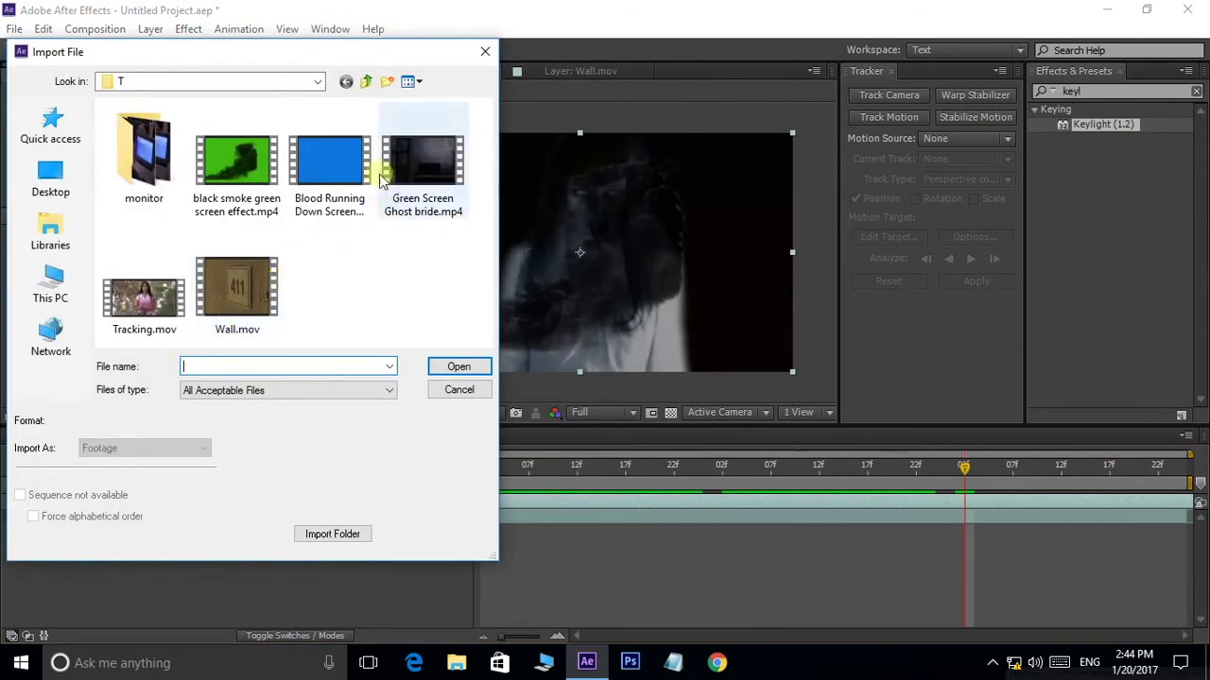
click(329, 165)
click(453, 367)
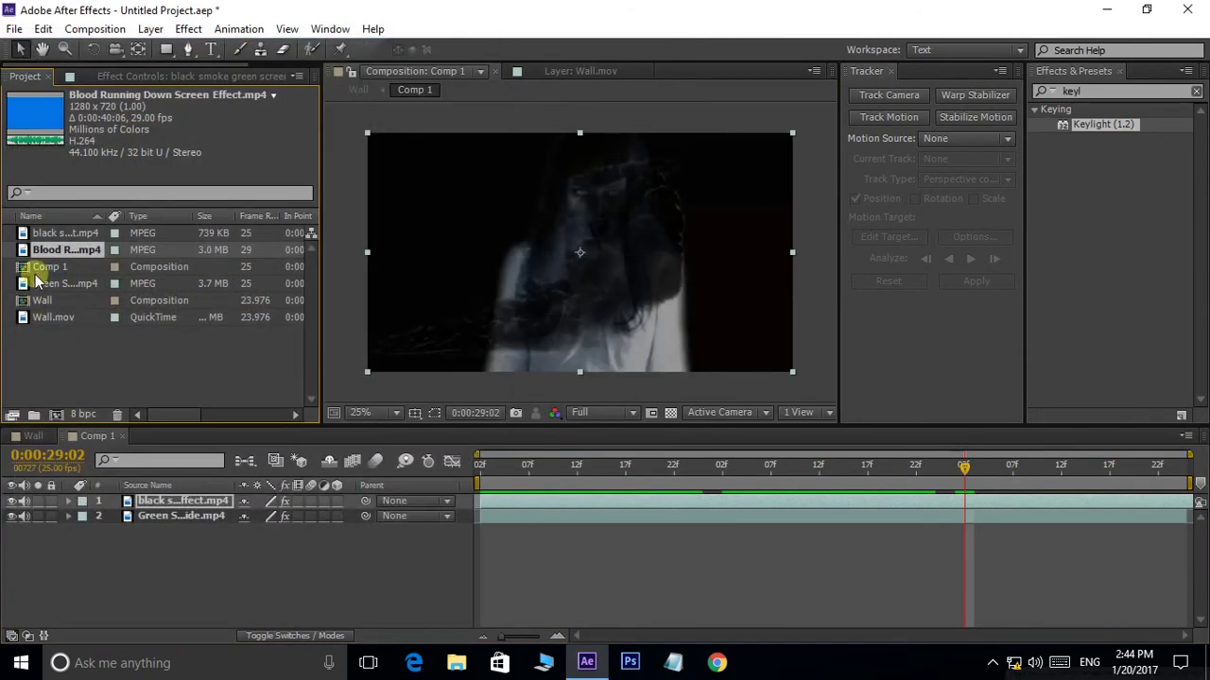
drag(38, 251, 605, 268)
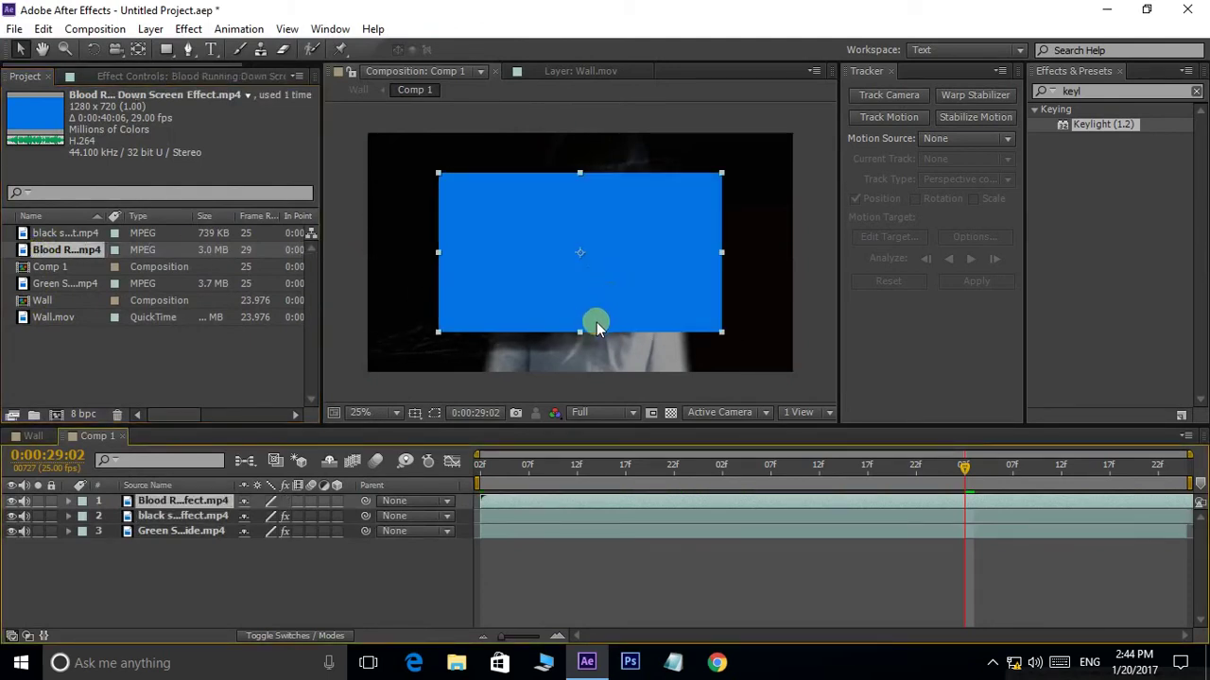
key(ctrl+alt+f)
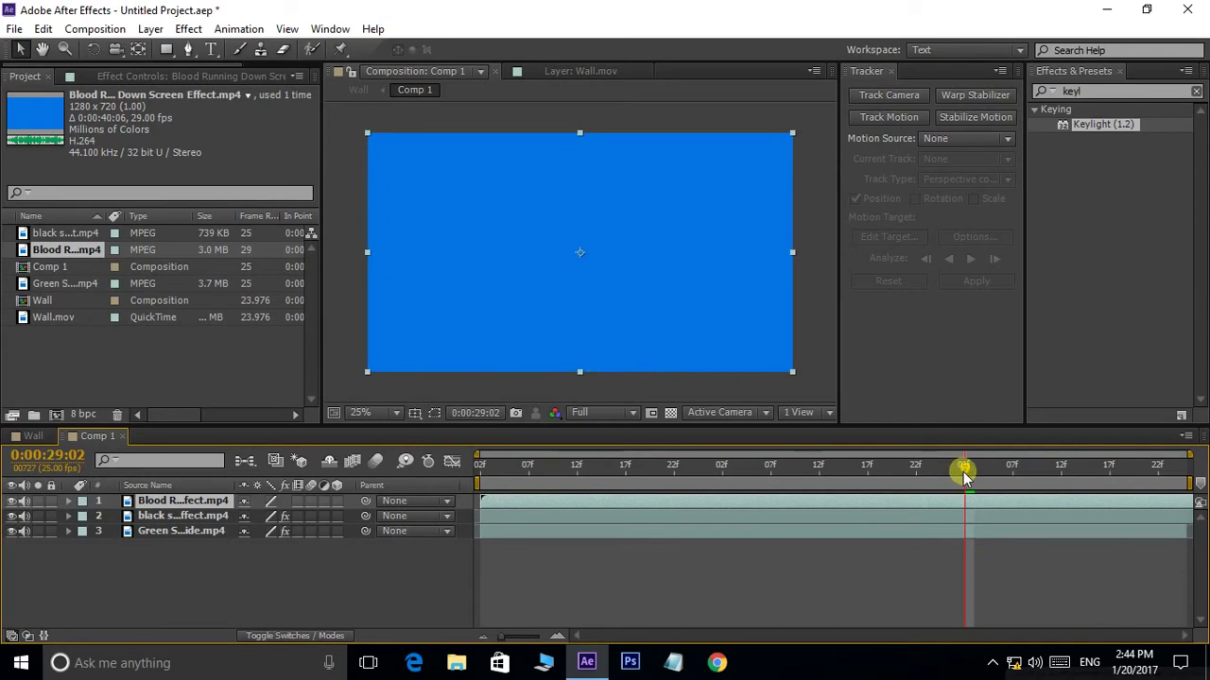
Scrub and preview the blood clip from 0:00:29:04 to find where the drip grows, then select the layer
drag(961, 477, 819, 467)
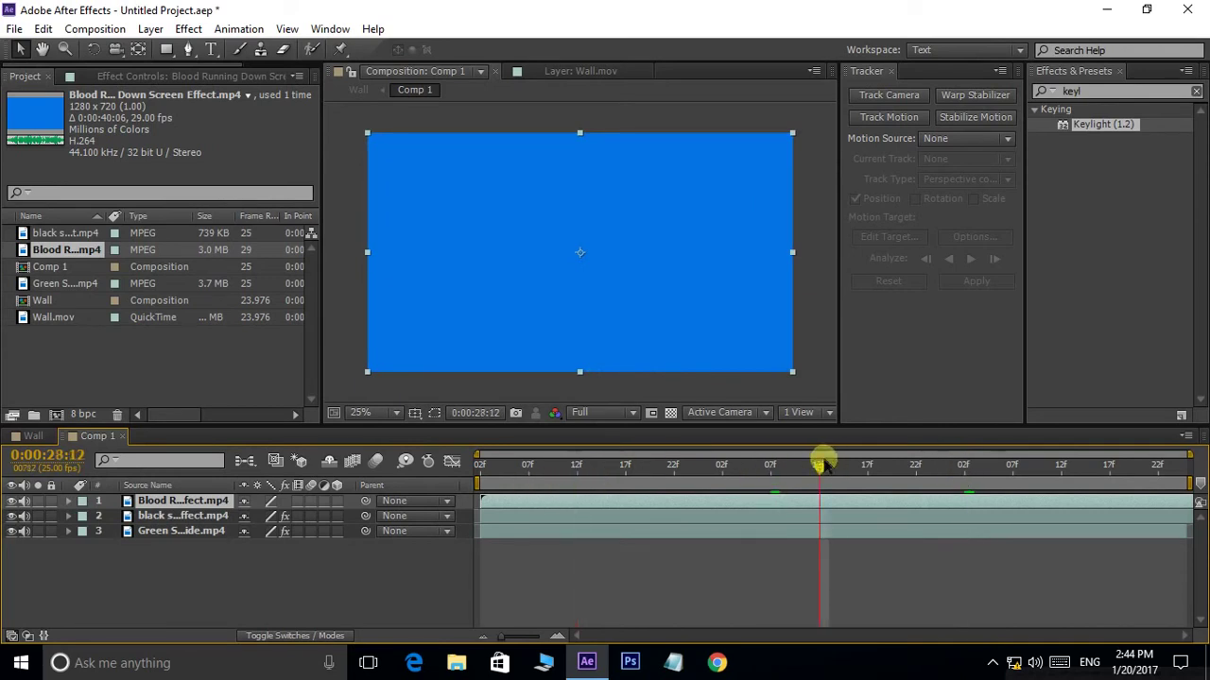
key(space)
key(space)
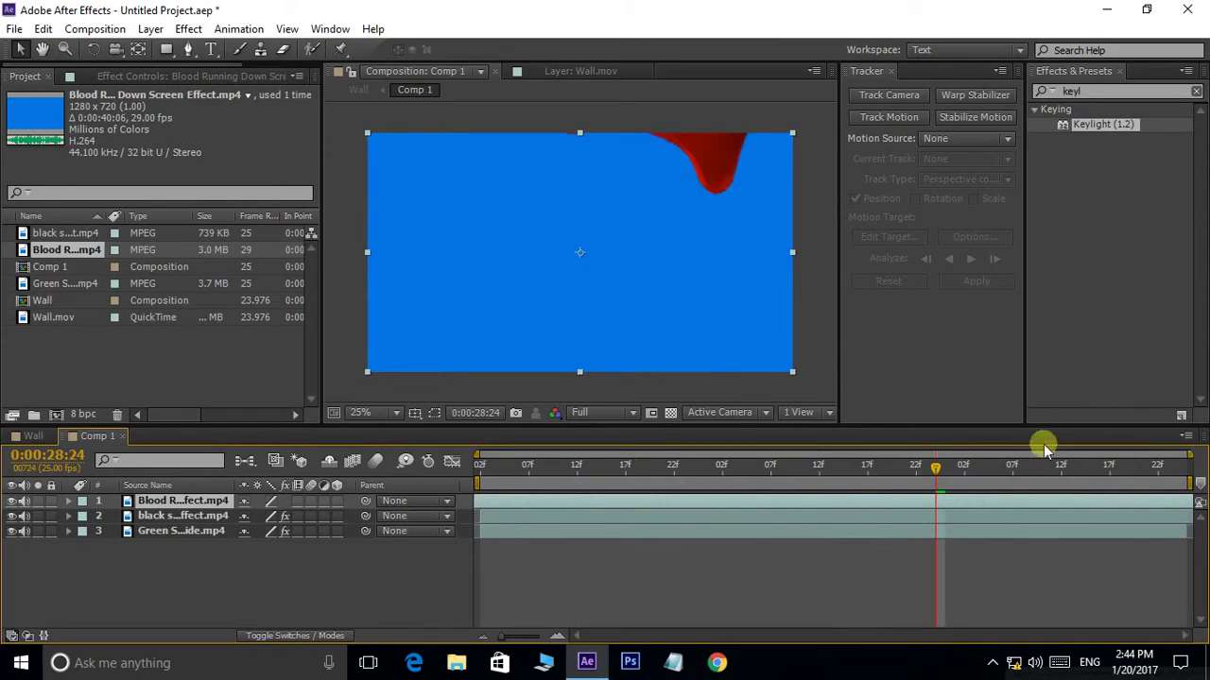
click(872, 468)
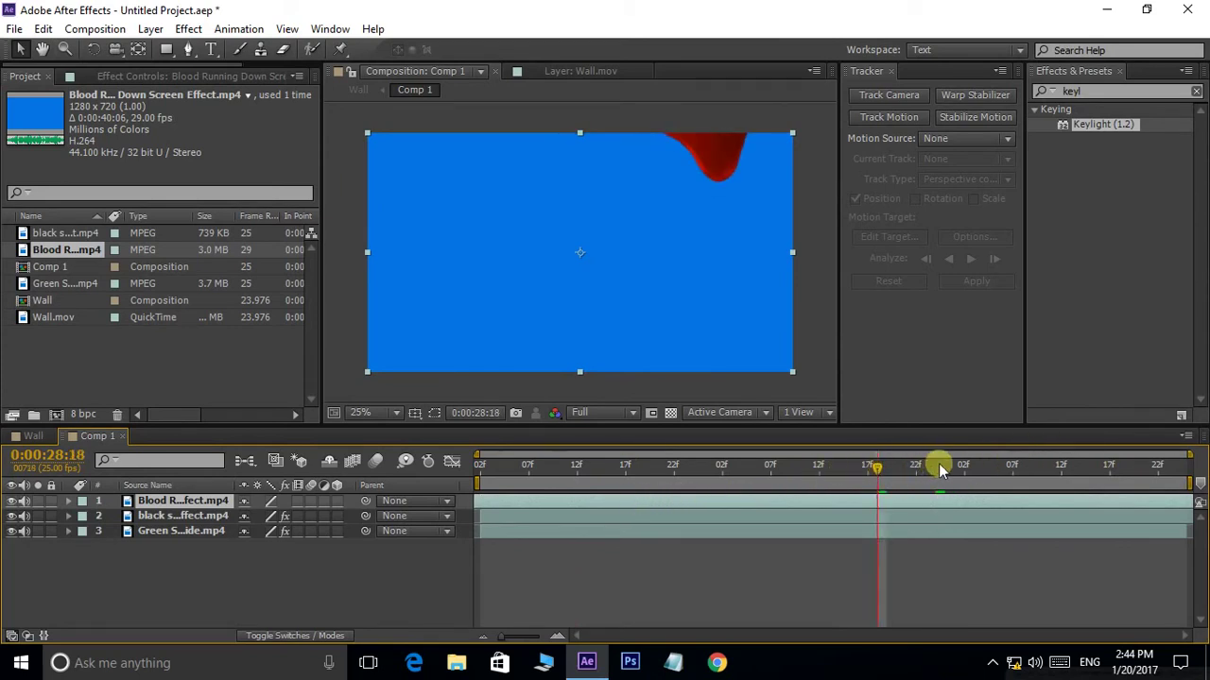
click(986, 473)
drag(985, 473, 1128, 466)
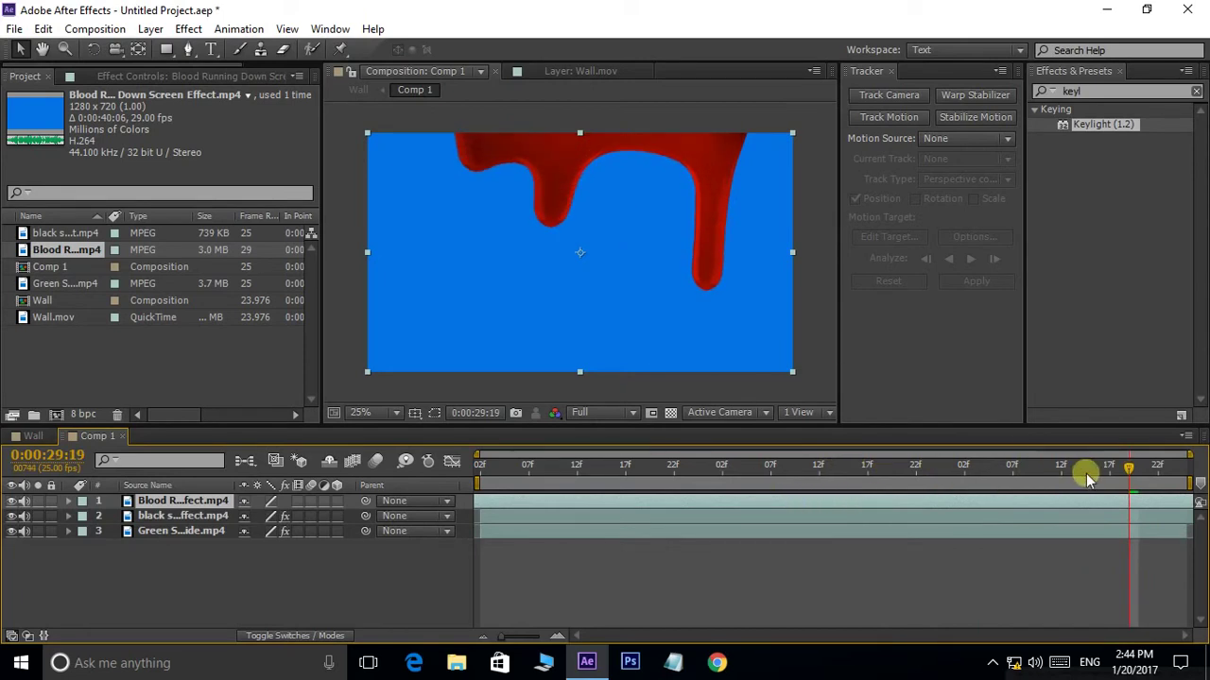
click(1134, 508)
click(44, 28)
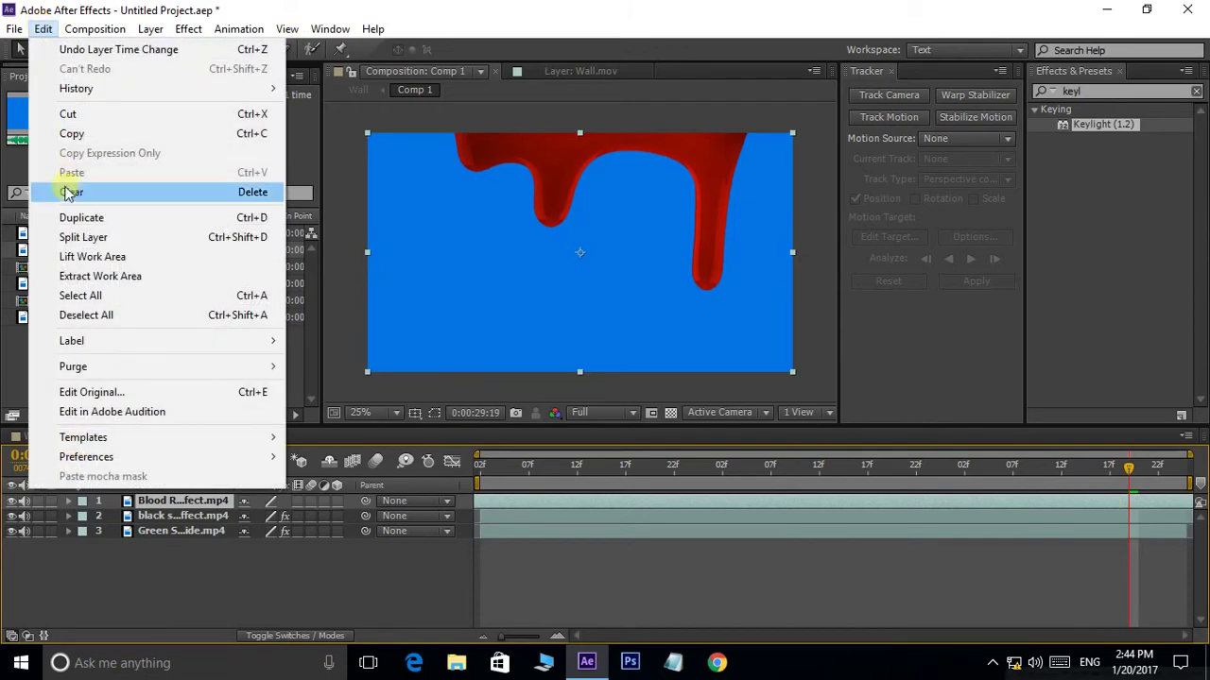
Split the blood layer, delete the unwanted part, and slide the remainder earlier in time
click(95, 238)
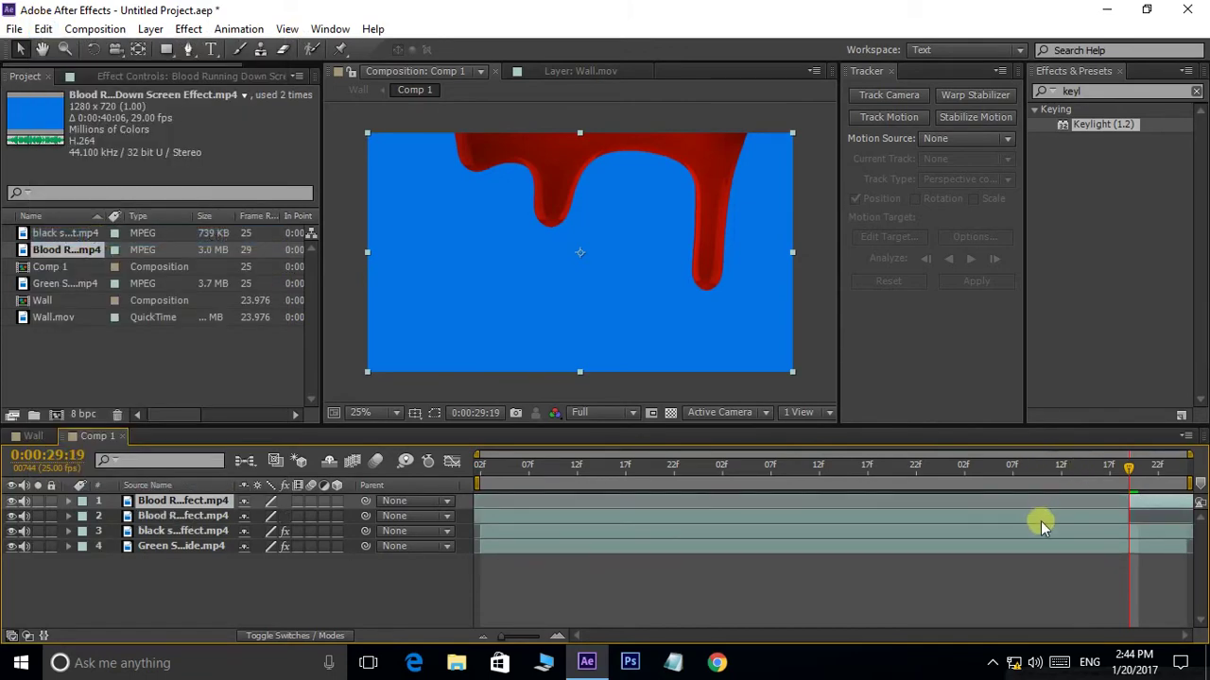
key(Delete)
drag(1164, 501, 636, 510)
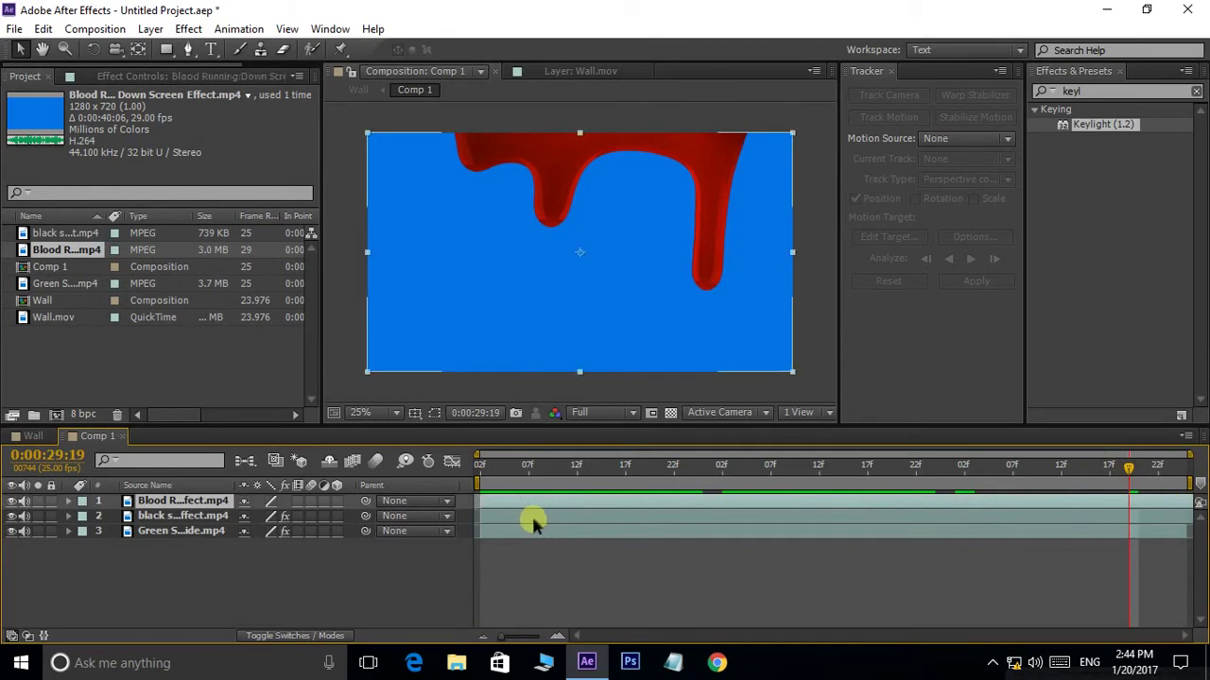
drag(520, 520, 653, 497)
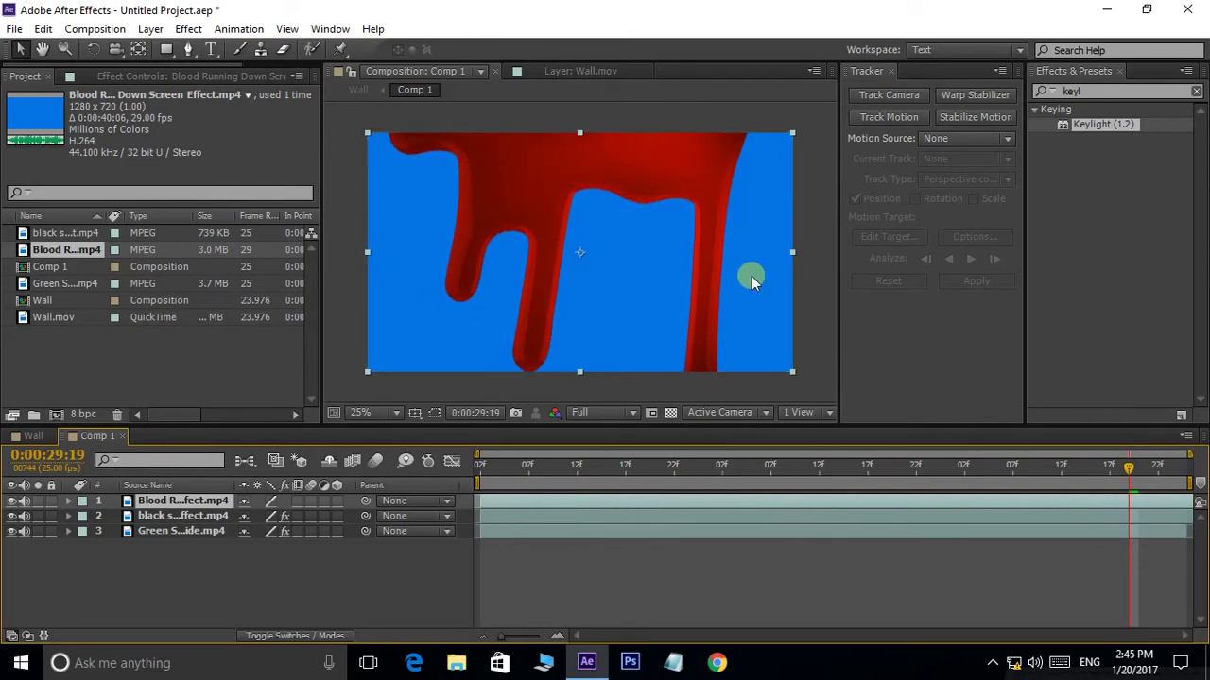
Key out the blood clip's blue background with Keylight (1.2), then switch to the Wall comp
drag(1072, 126, 645, 236)
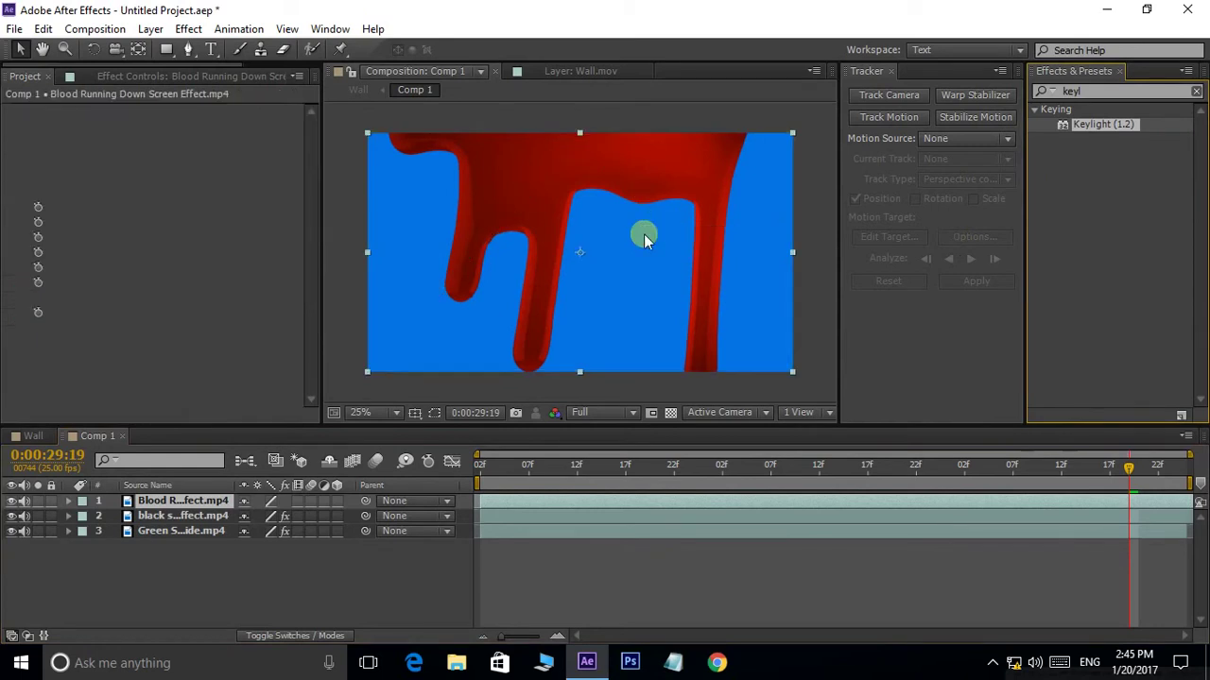
click(208, 223)
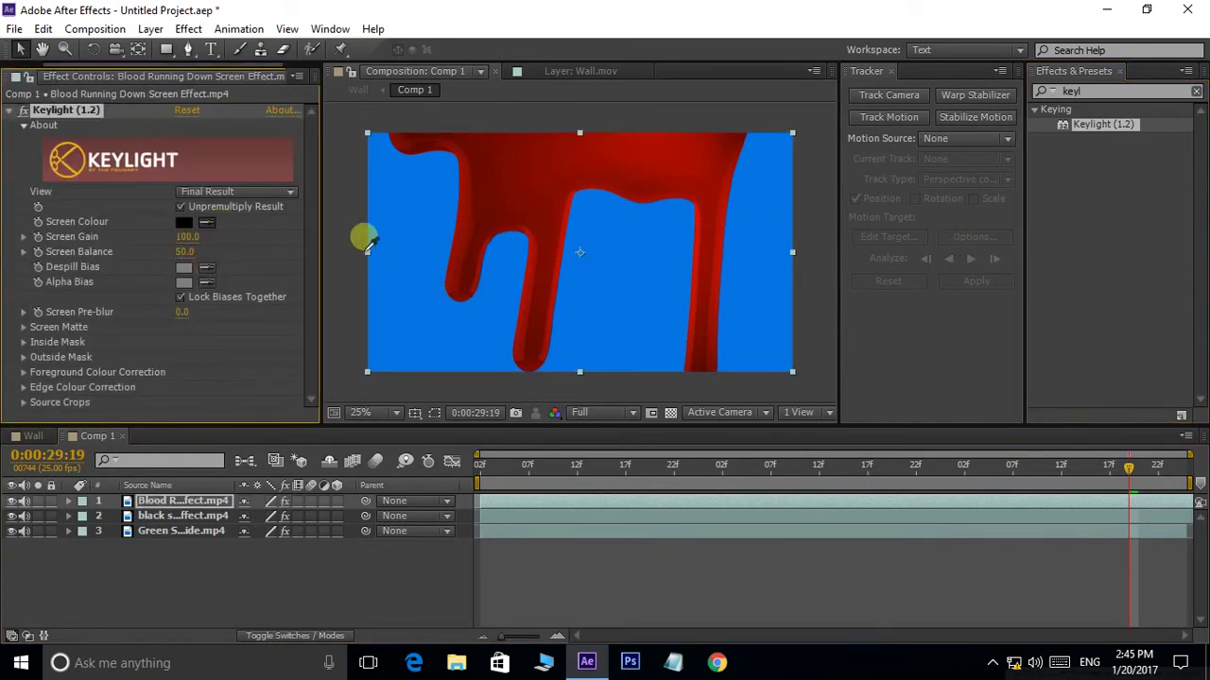
click(416, 226)
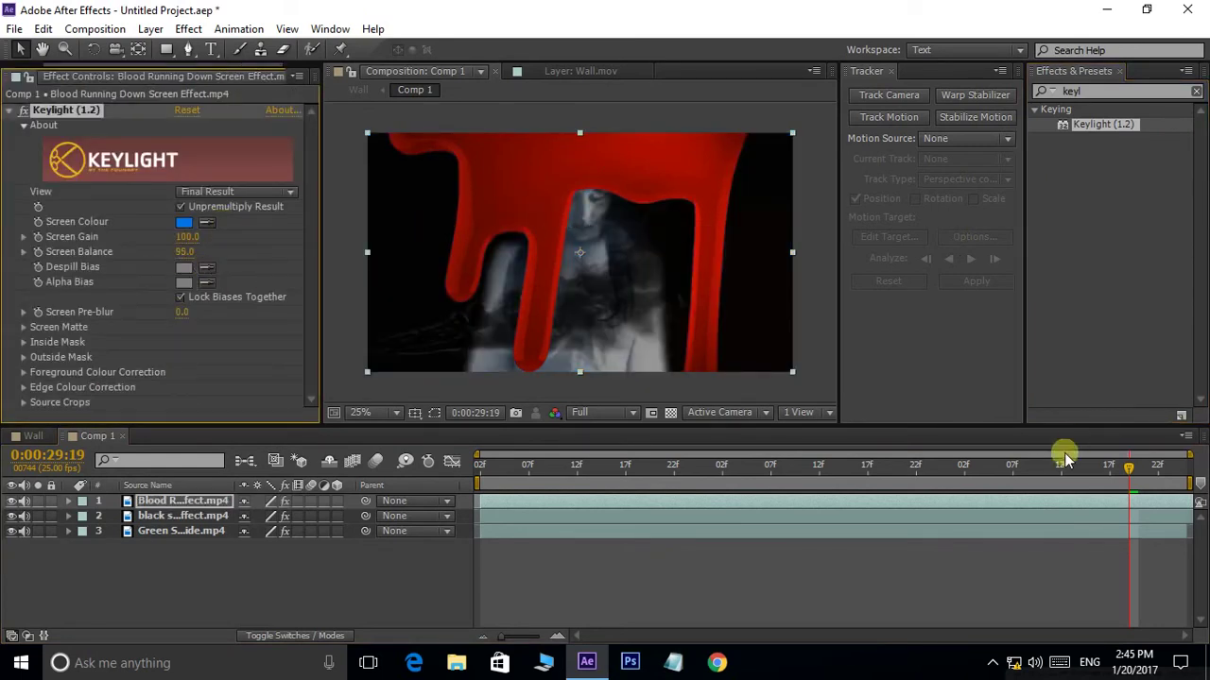
click(33, 436)
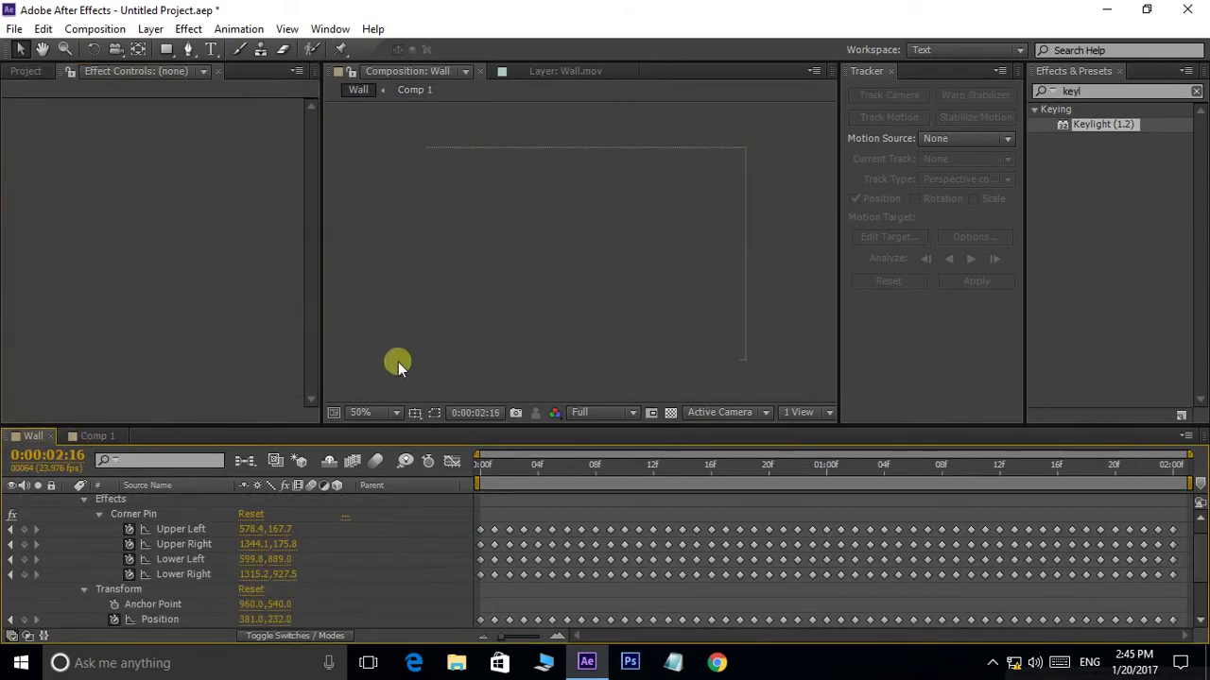
Preview Wall, then delete the Green Screen Ghost bride and black smoke layers from Comp 1
click(484, 466)
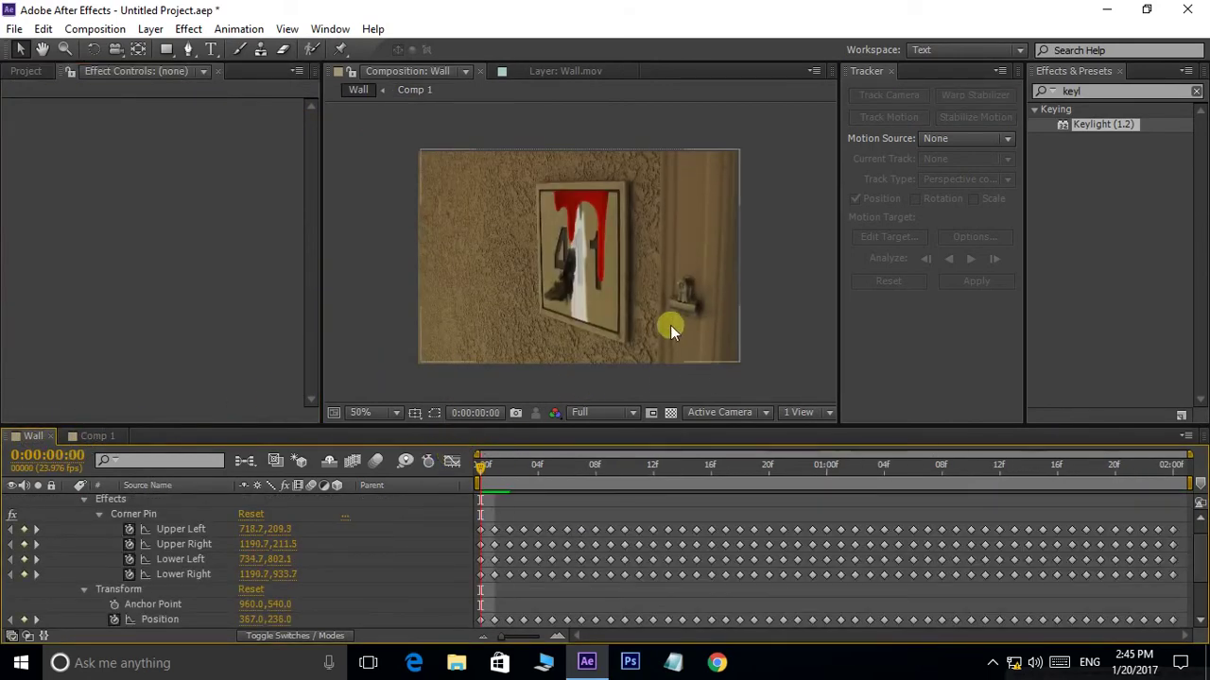
key(space)
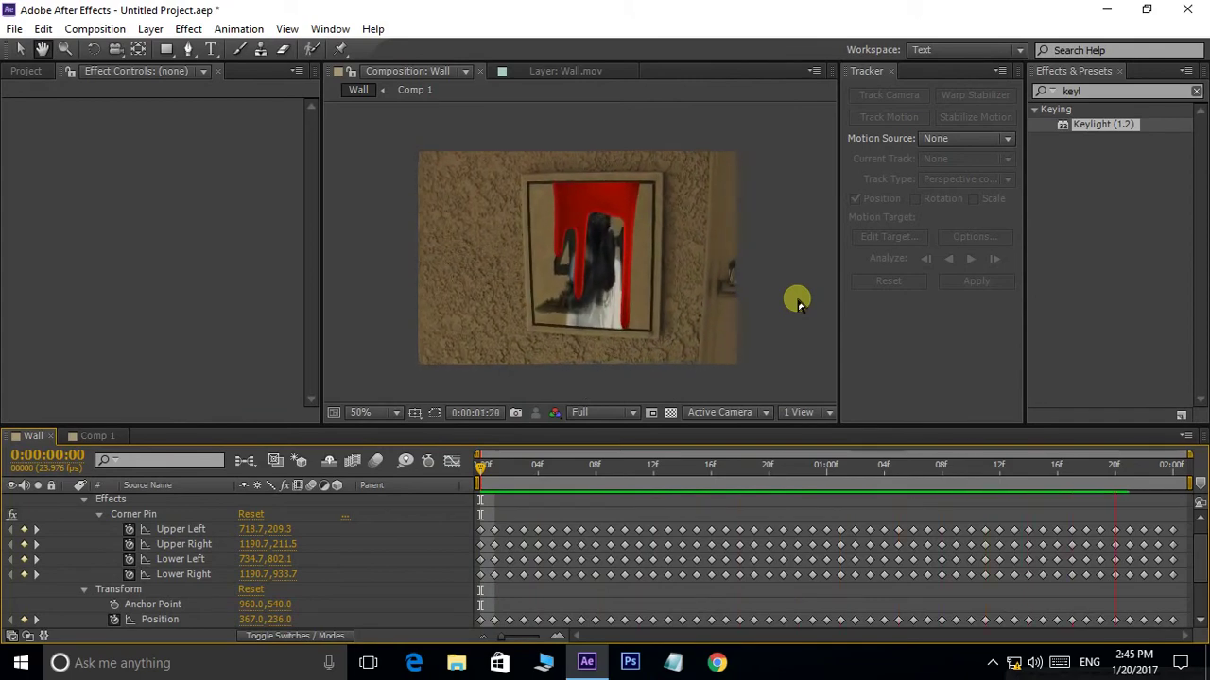
click(98, 436)
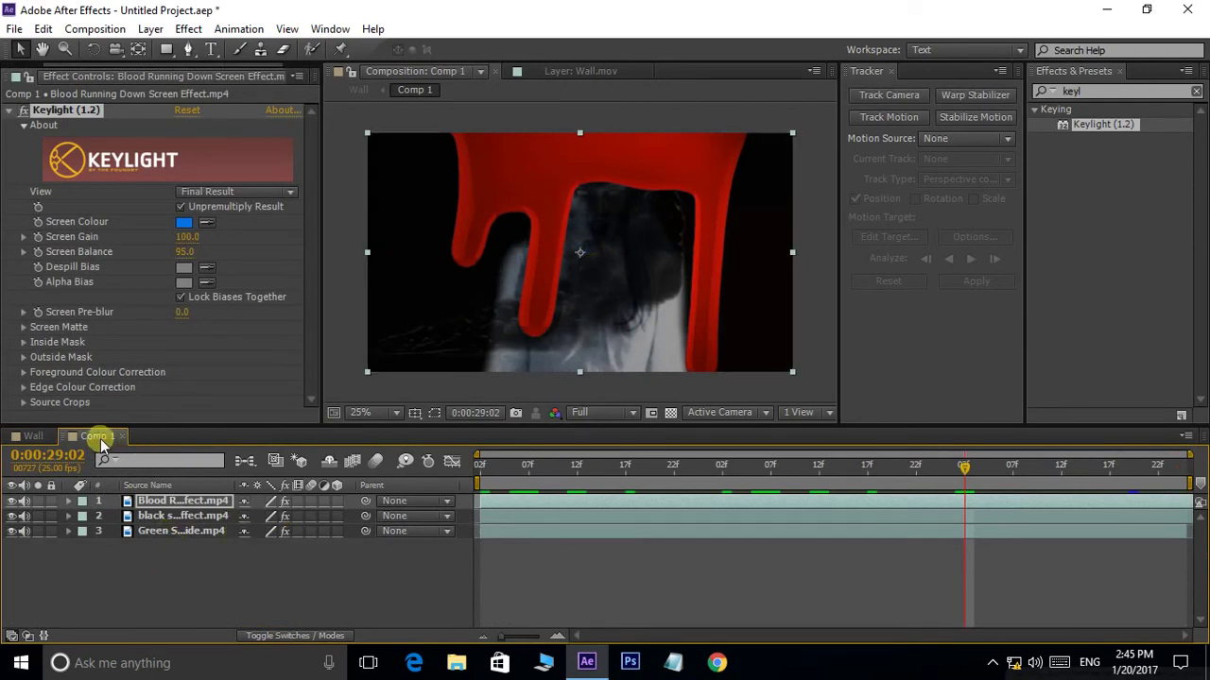
click(194, 534)
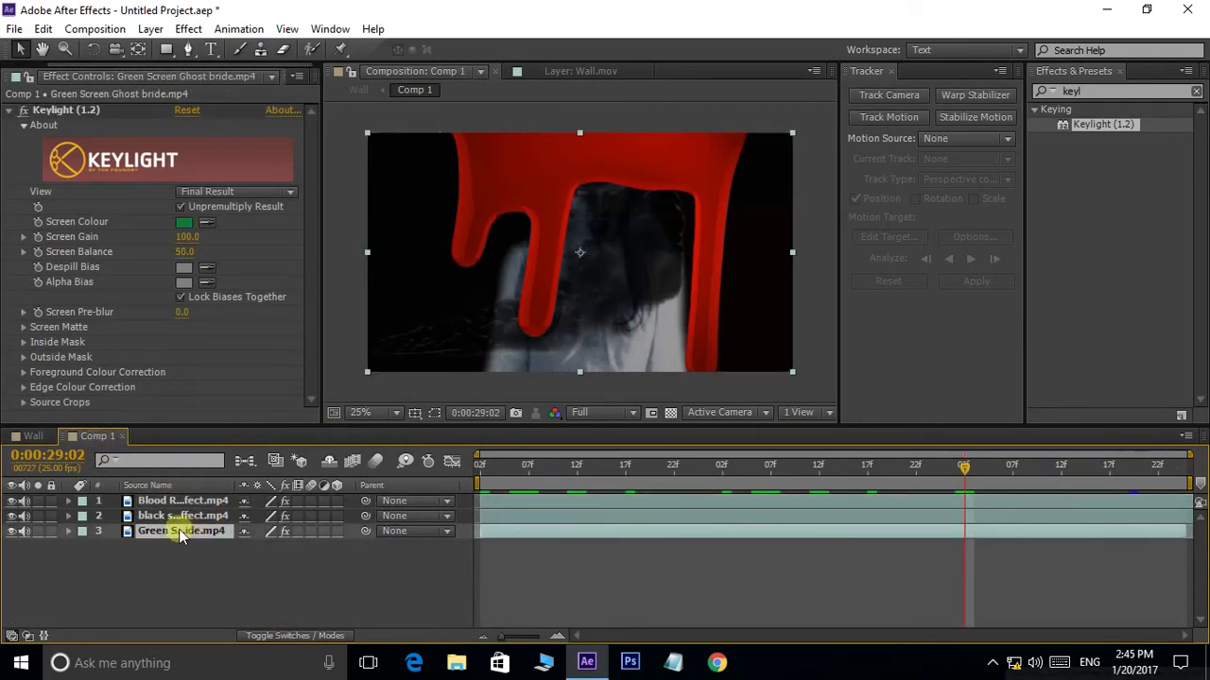
key(Delete)
click(189, 519)
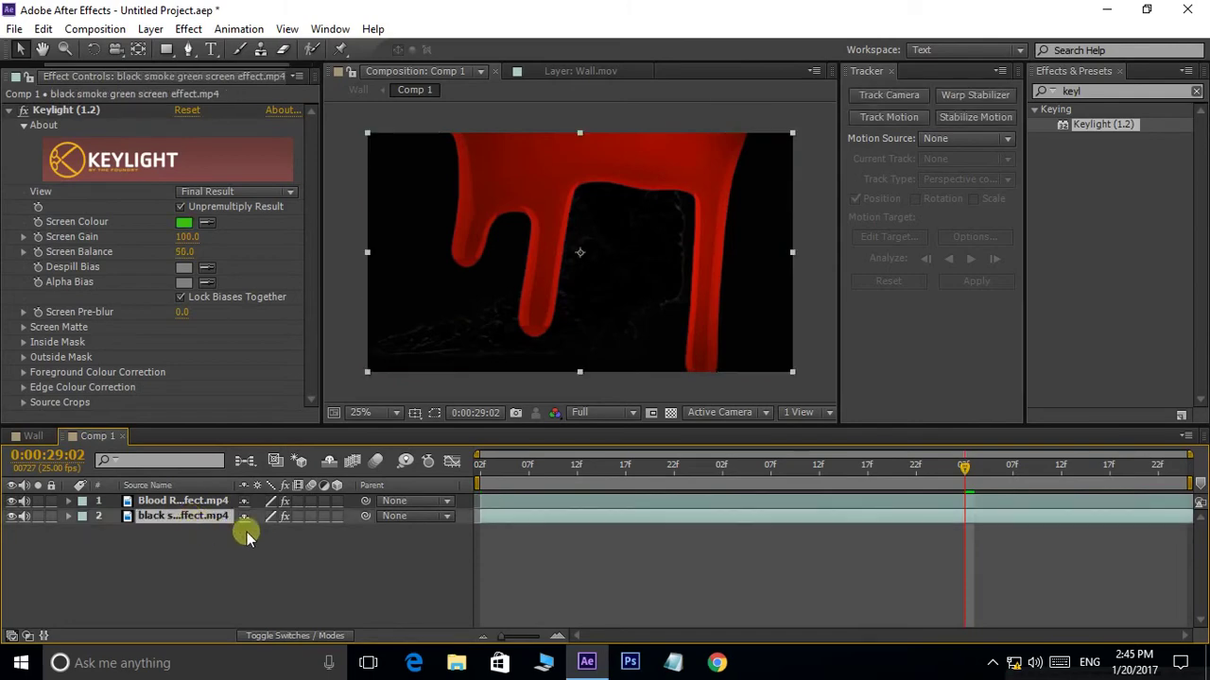
key(Delete)
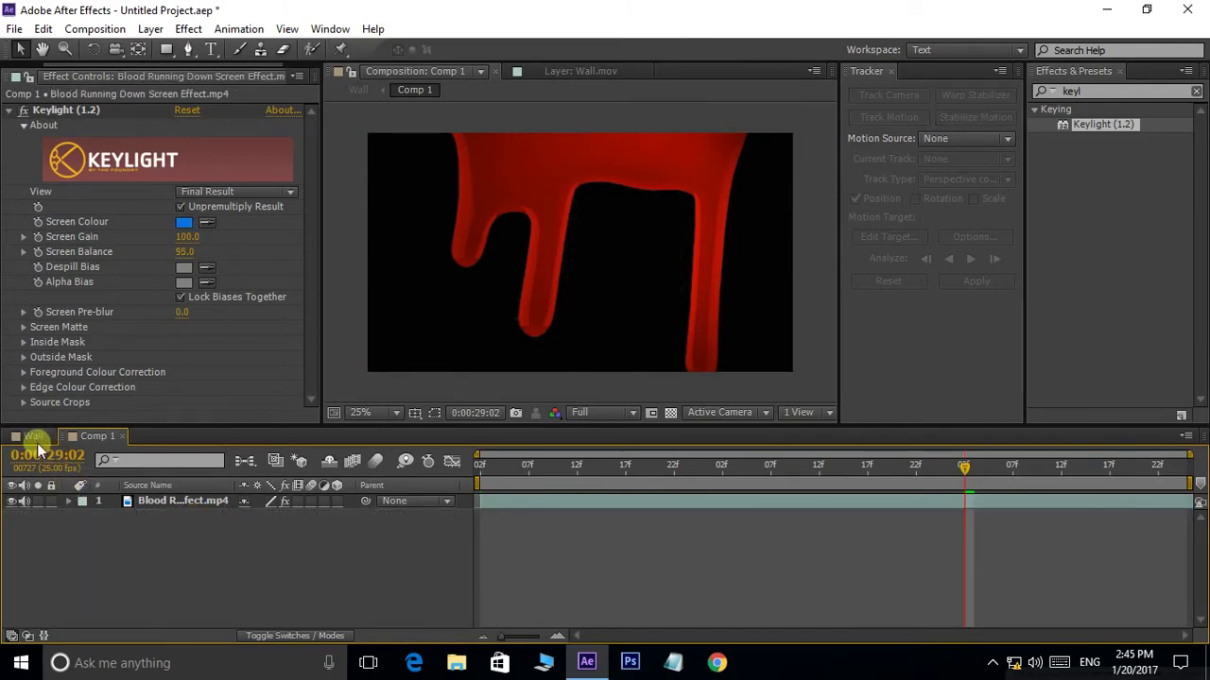
Preview the Wall comp from frame 0 with only the keyed blood clip left
click(36, 437)
click(484, 464)
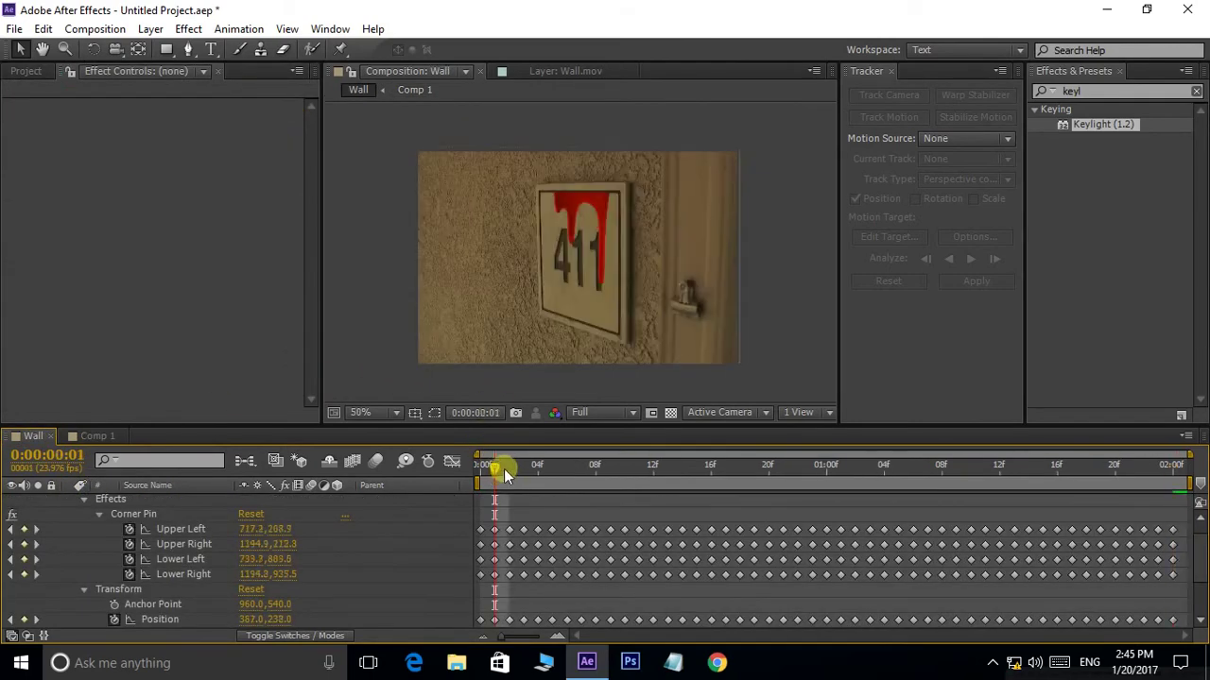
key(space)
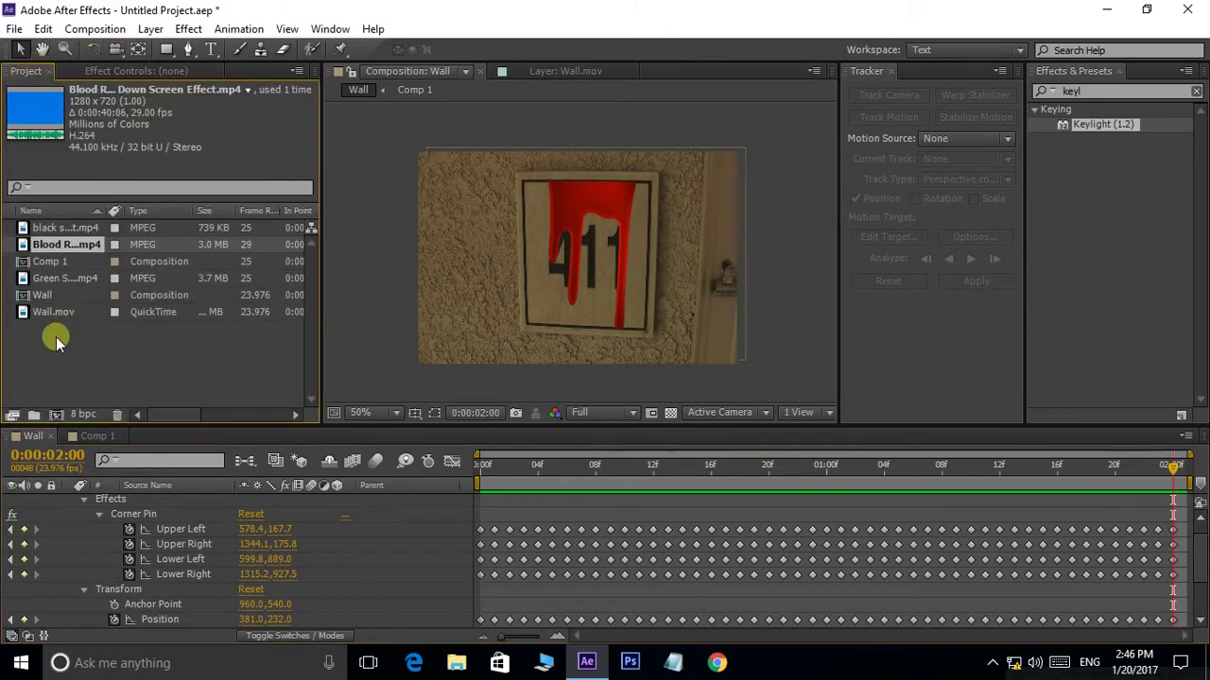
Delete all six items from the Project panel and confirm
drag(52, 340, 170, 221)
key(Delete)
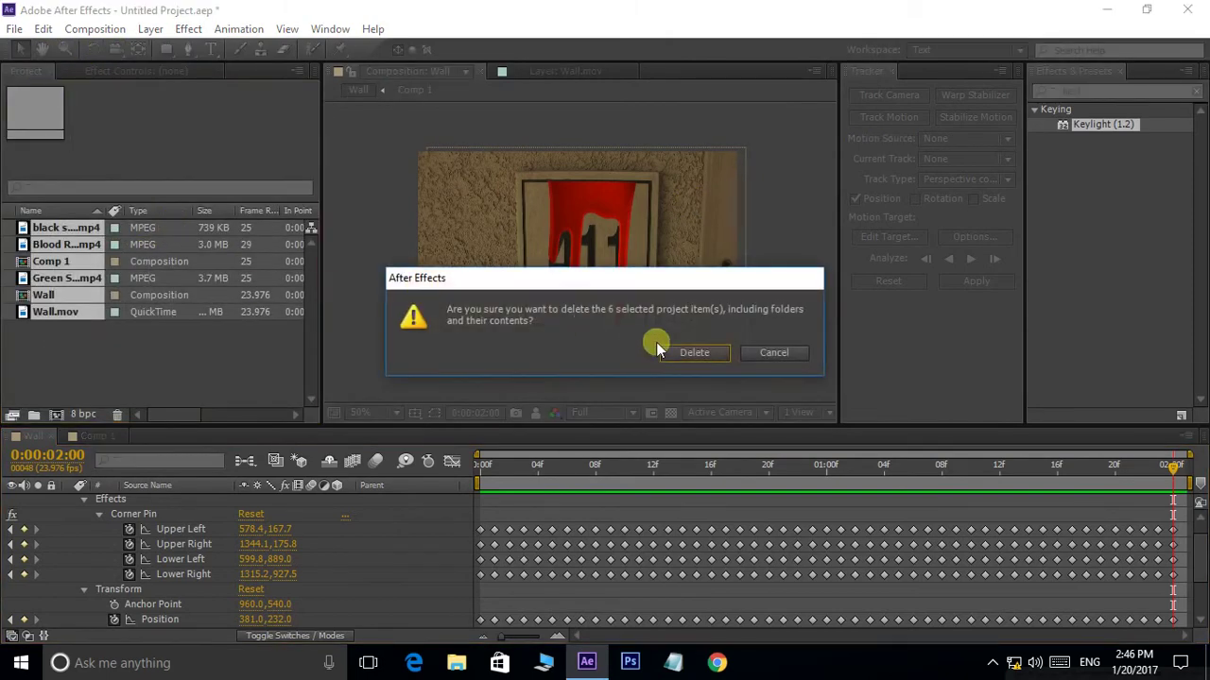
click(719, 351)
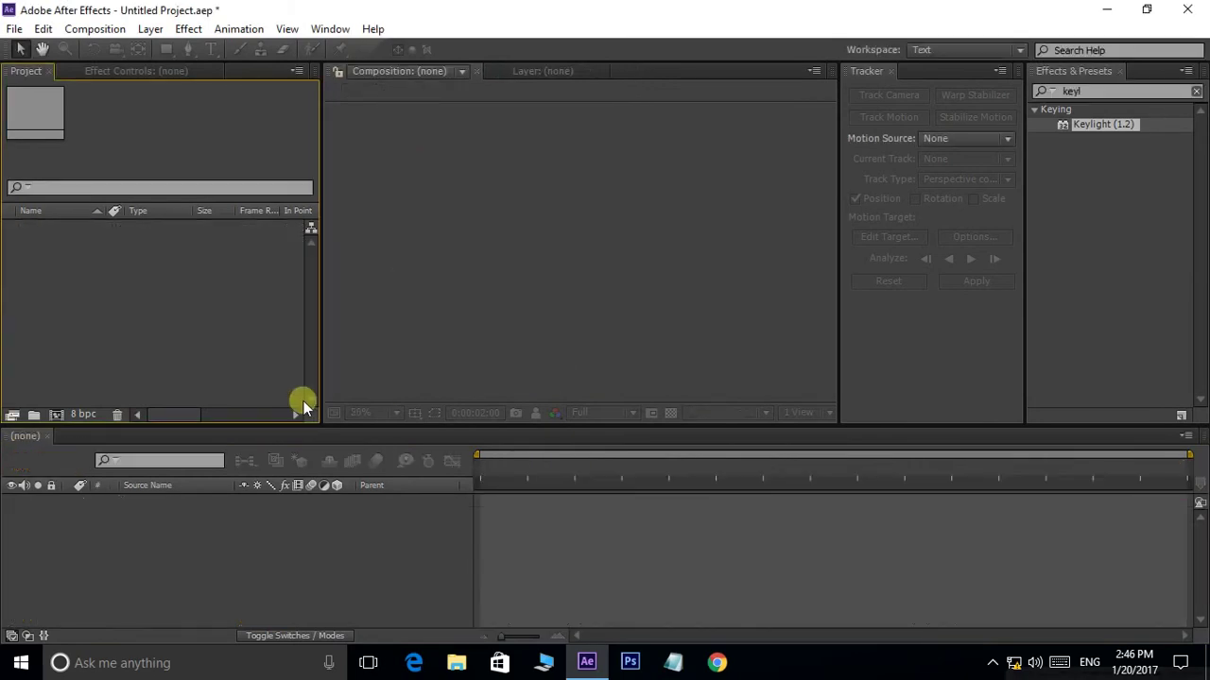
Import monitor0000.jpg from the monitor folder as a JPEG sequence
double_click(173, 291)
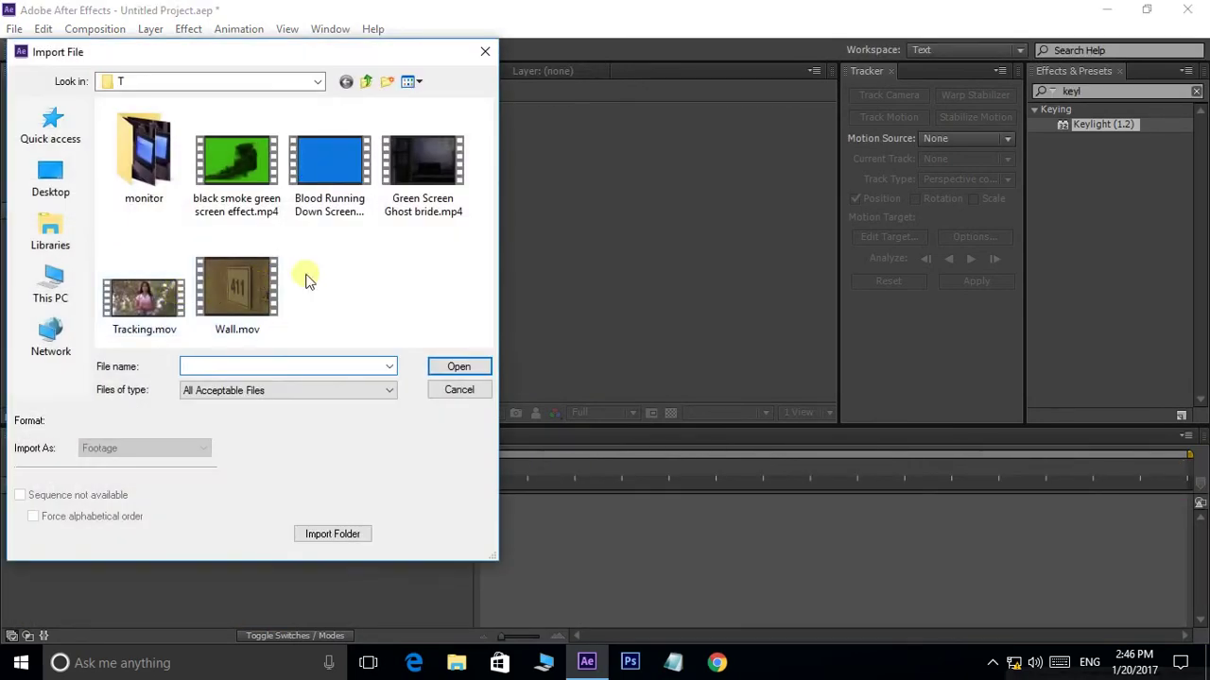
double_click(144, 153)
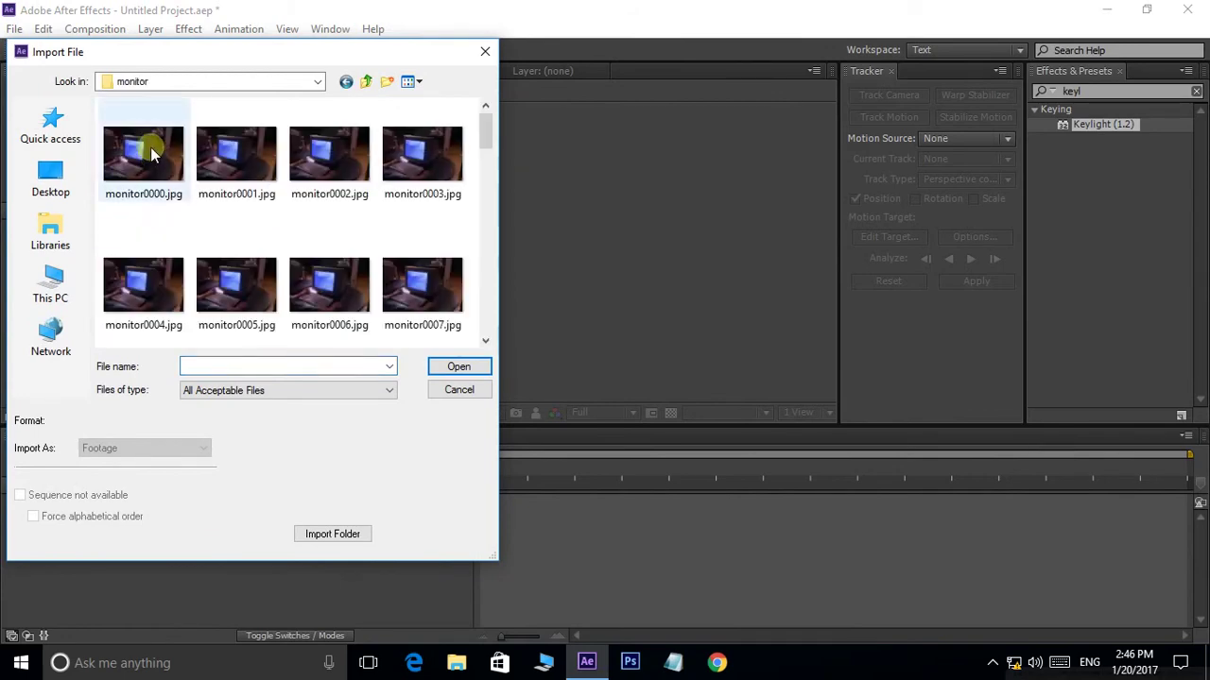
click(153, 149)
click(477, 369)
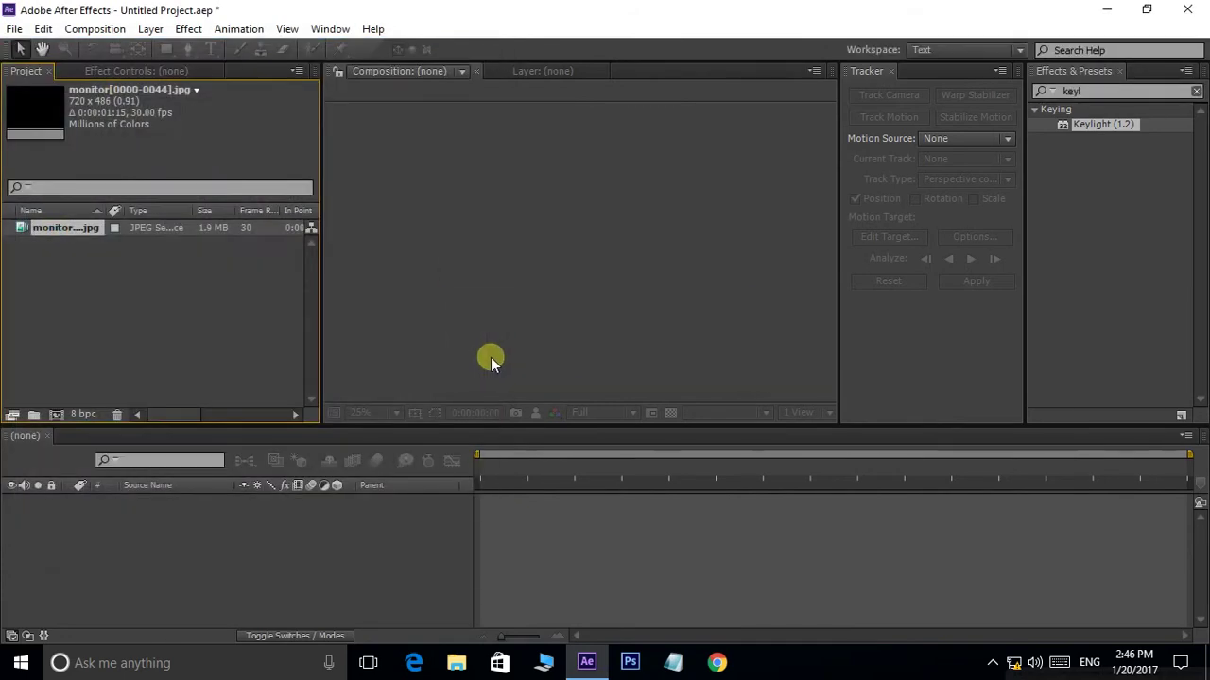
Create a monitor composition from the footage, centre it, and preview from frame 0 zoomed on the screen
drag(23, 229, 493, 246)
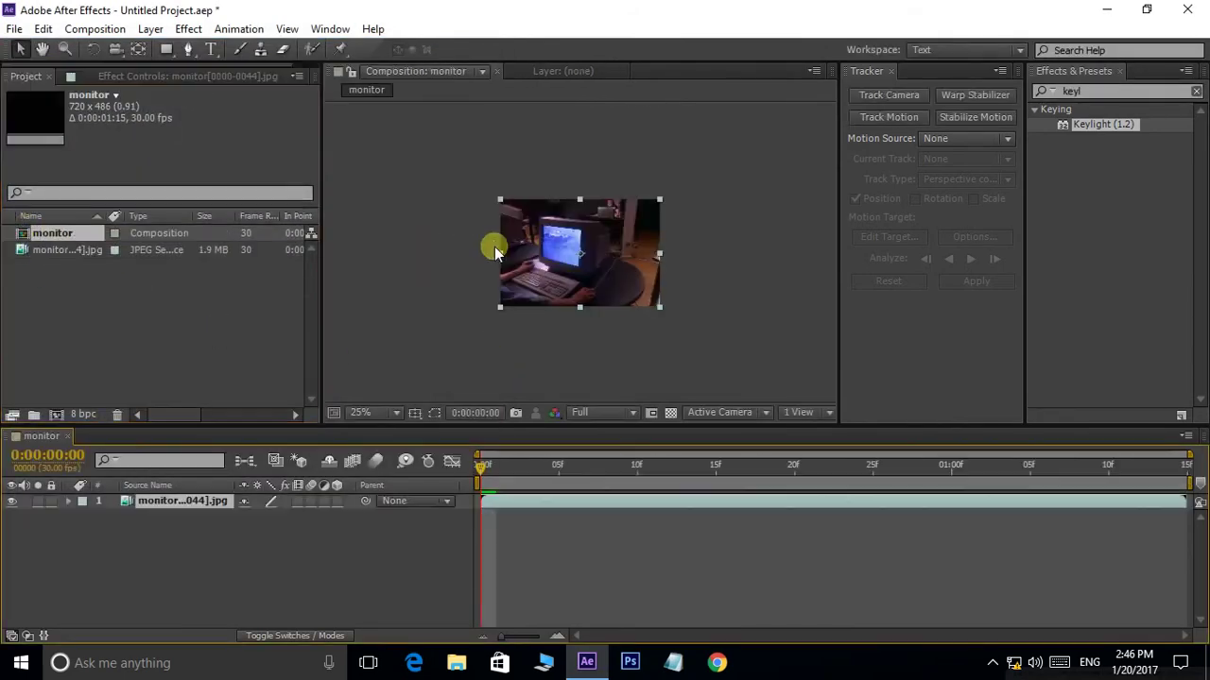
drag(560, 262, 560, 241)
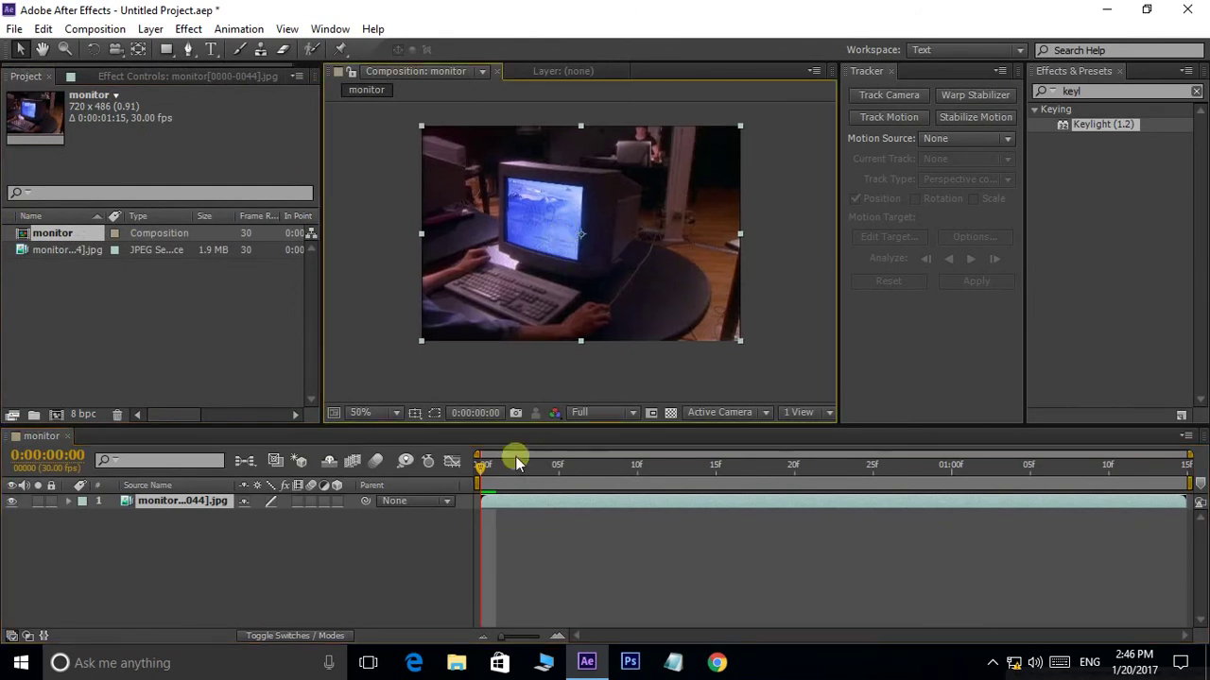
key(space)
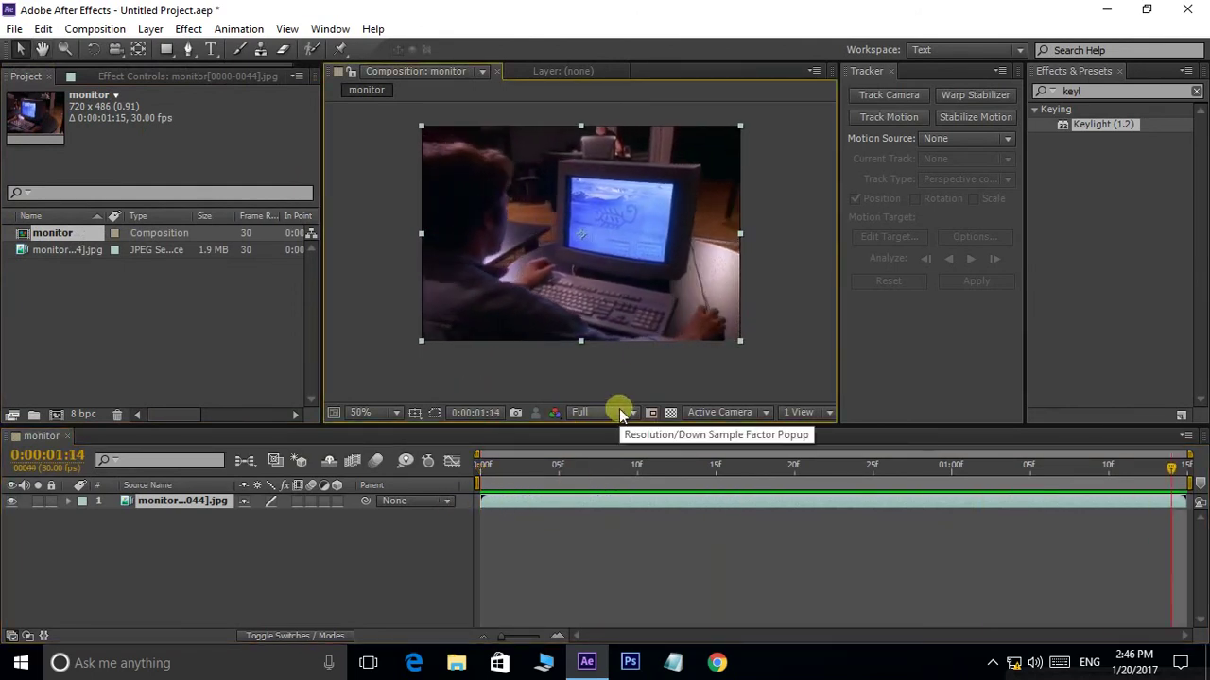
click(512, 465)
drag(517, 469, 480, 466)
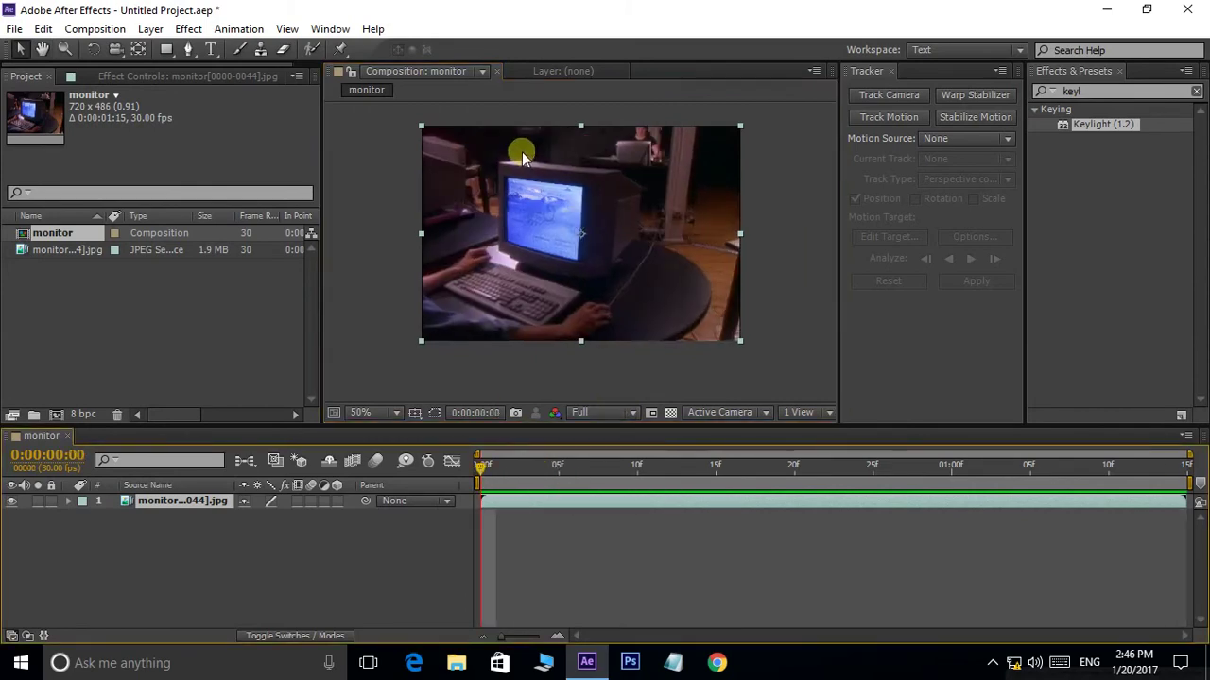
scroll(534, 189, up, 2)
mouse_move(539, 208)
mouse_down()
mouse_move(594, 285)
mouse_move(583, 274)
mouse_up()
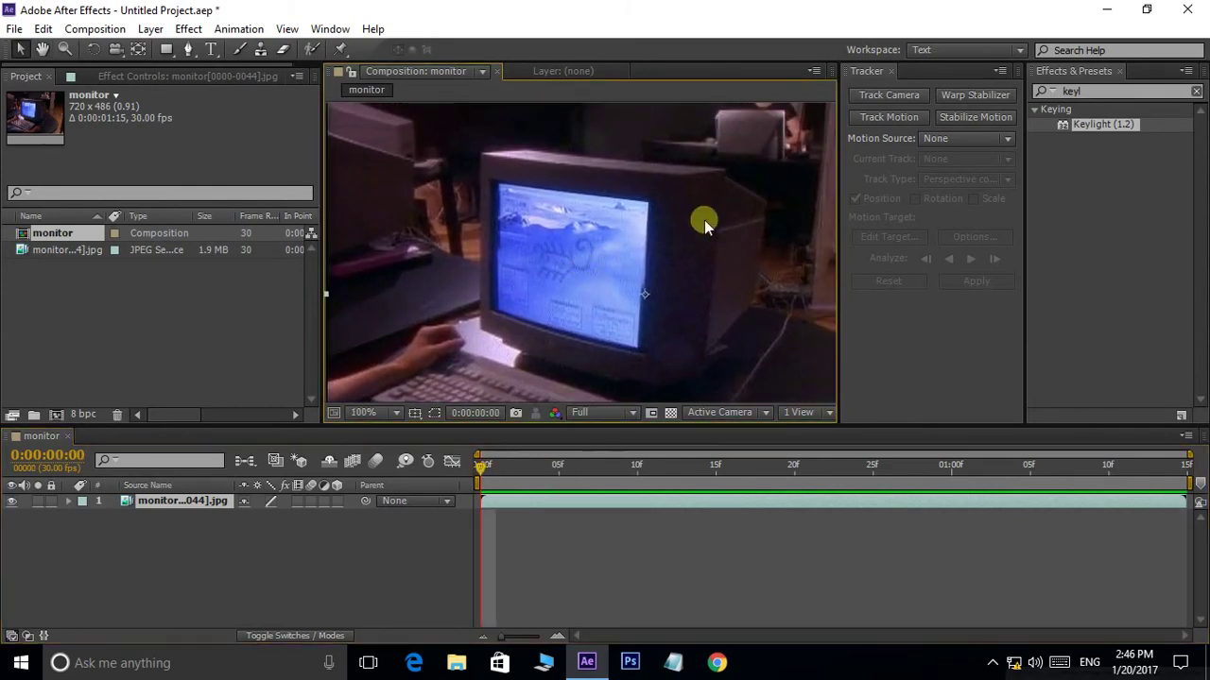
Start a motion track on the monitor footage and switch the track type to Perspective corner pin
click(884, 120)
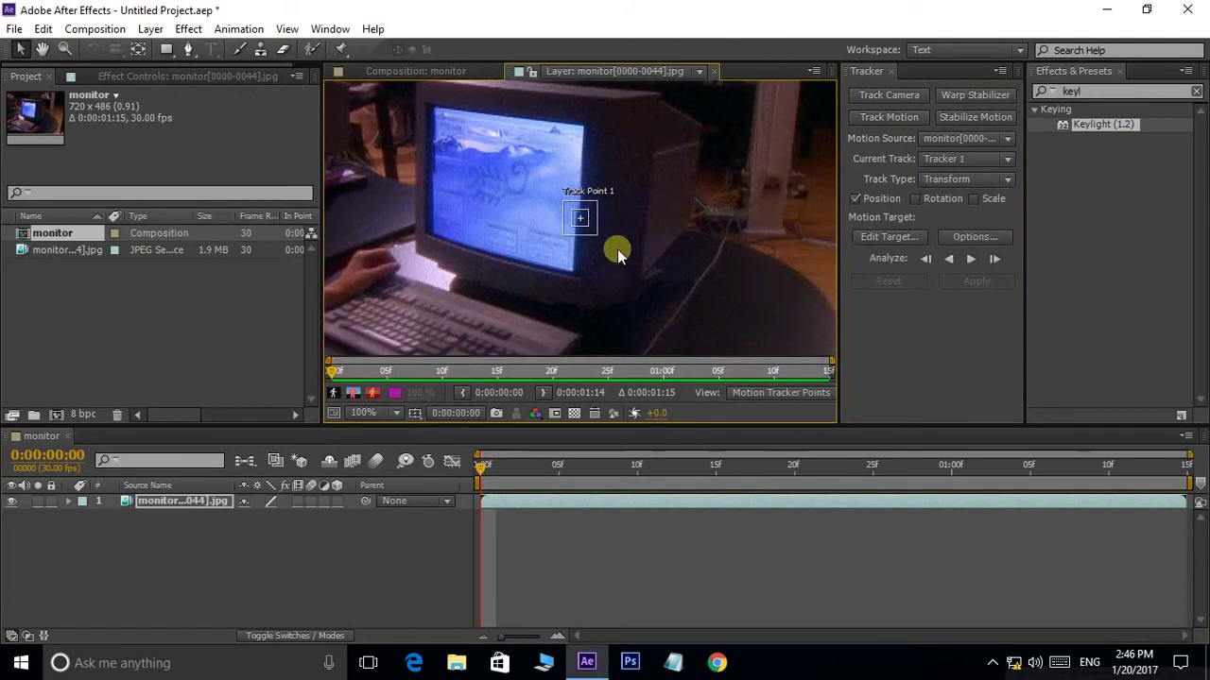
scroll(500, 232, up, 2)
scroll(567, 220, down, 2)
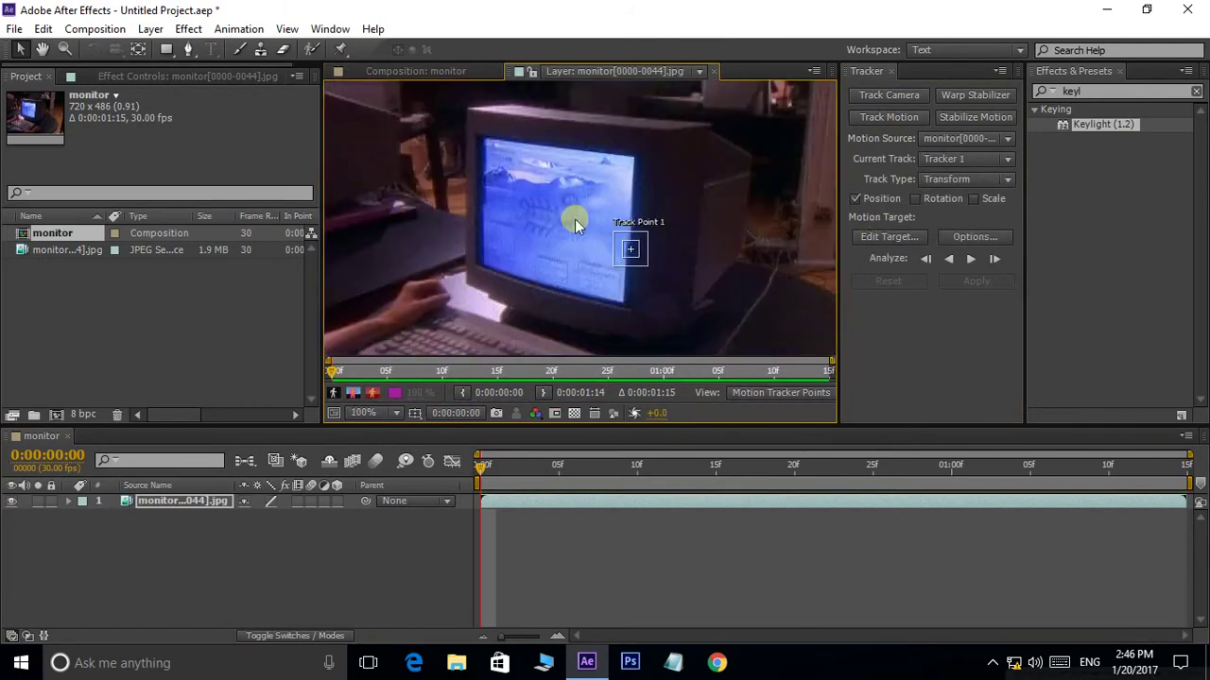
click(964, 182)
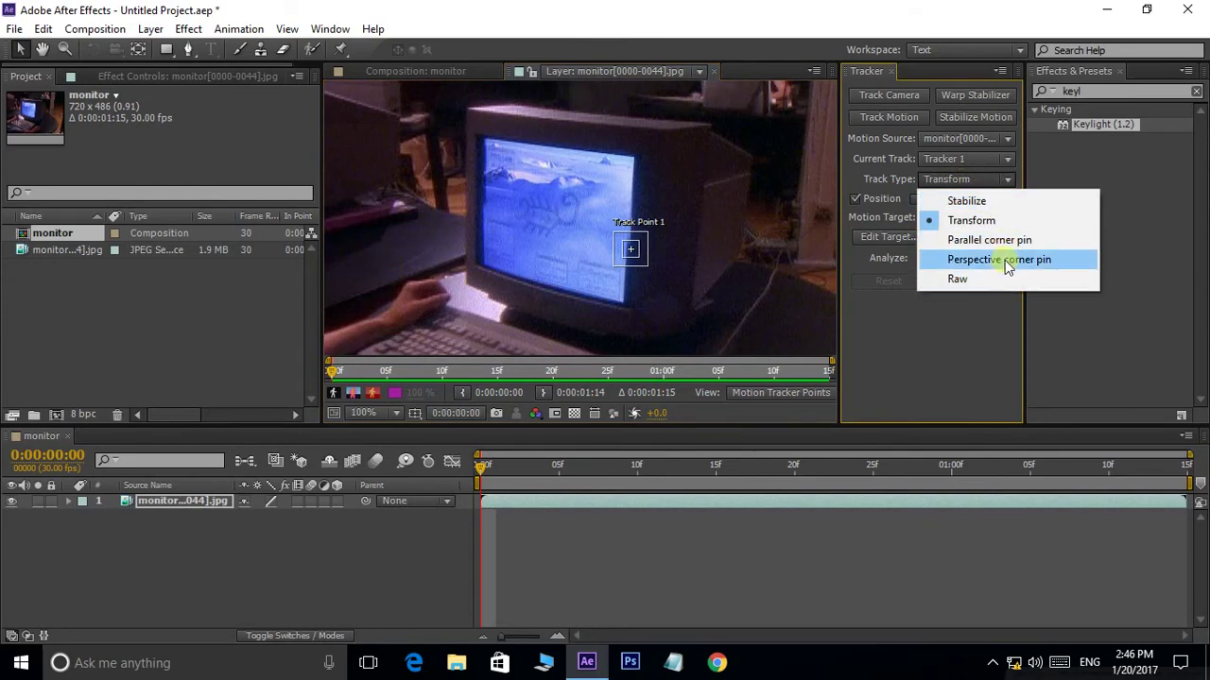
click(1005, 260)
scroll(520, 189, up, 2)
scroll(539, 216, down, 2)
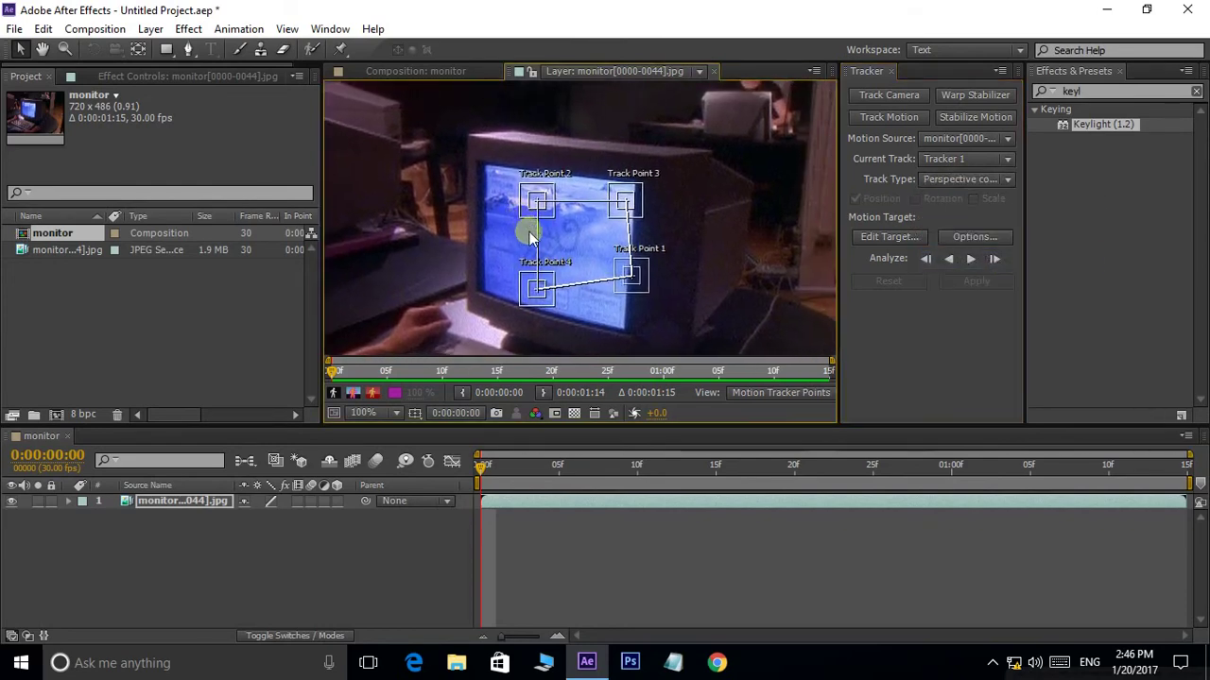
scroll(567, 203, up, 1)
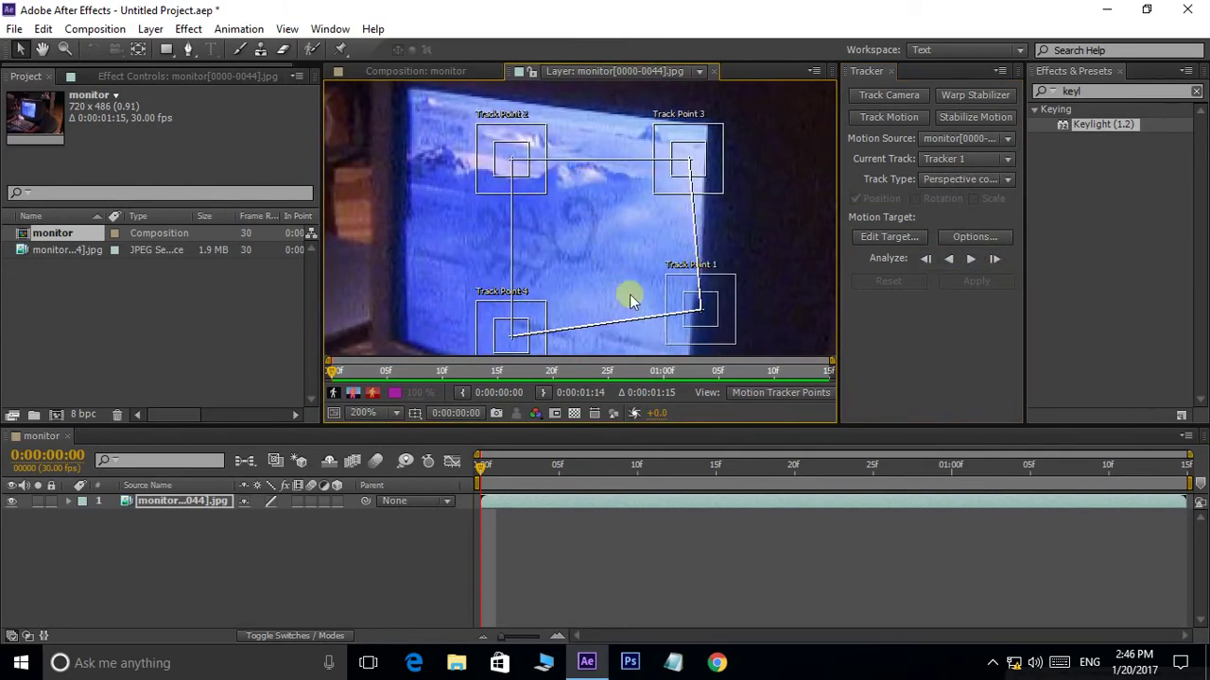
scroll(627, 296, up, 1)
scroll(586, 274, down, 1)
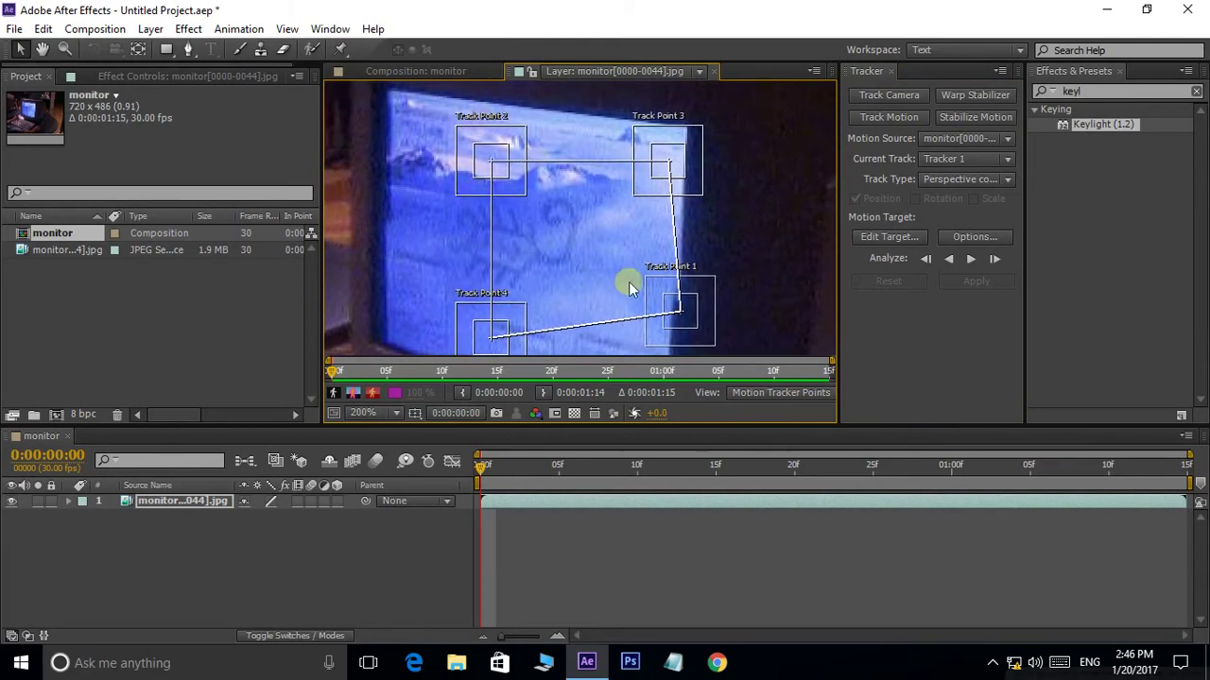
scroll(678, 295, down, 1)
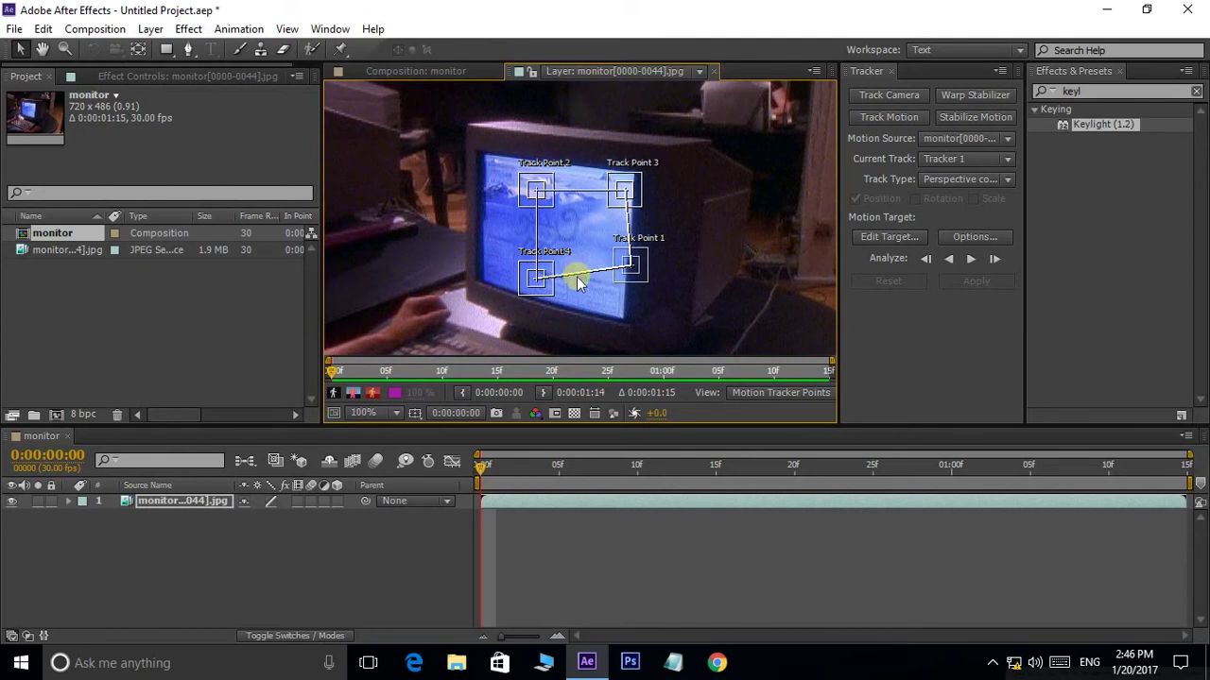
Undo the corner pin setup and start a new Track Motion on the monitor footage
key(ctrl+z)
key(ctrl+z)
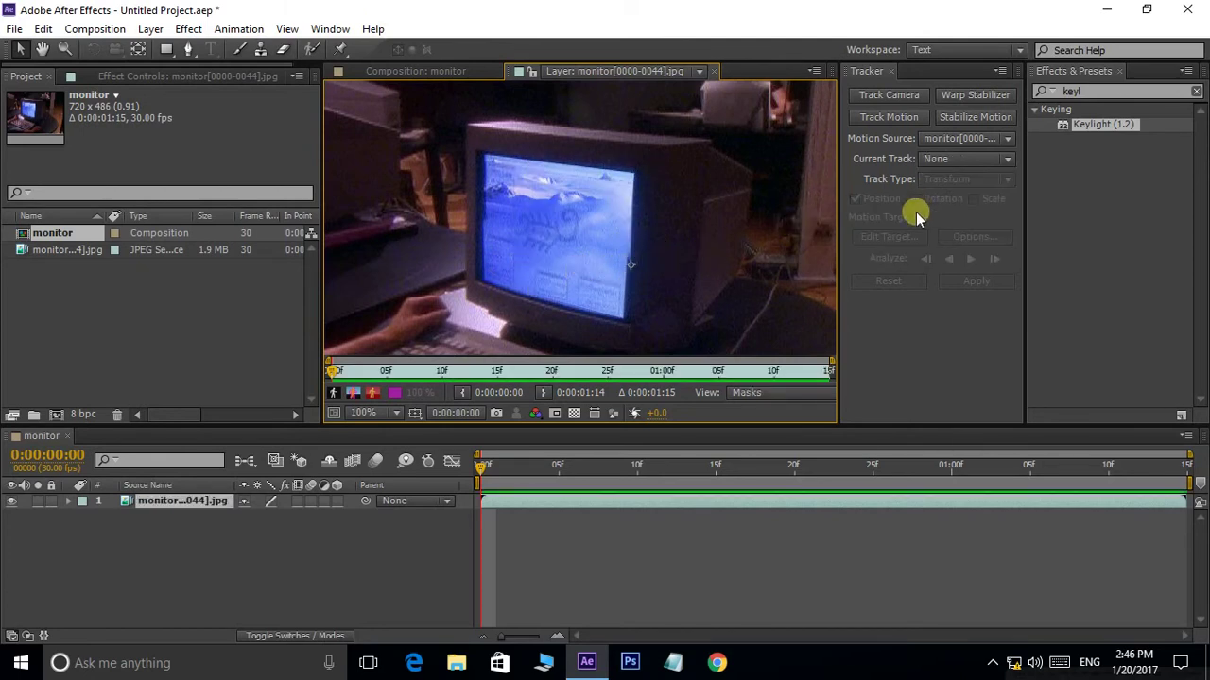
click(891, 319)
click(889, 121)
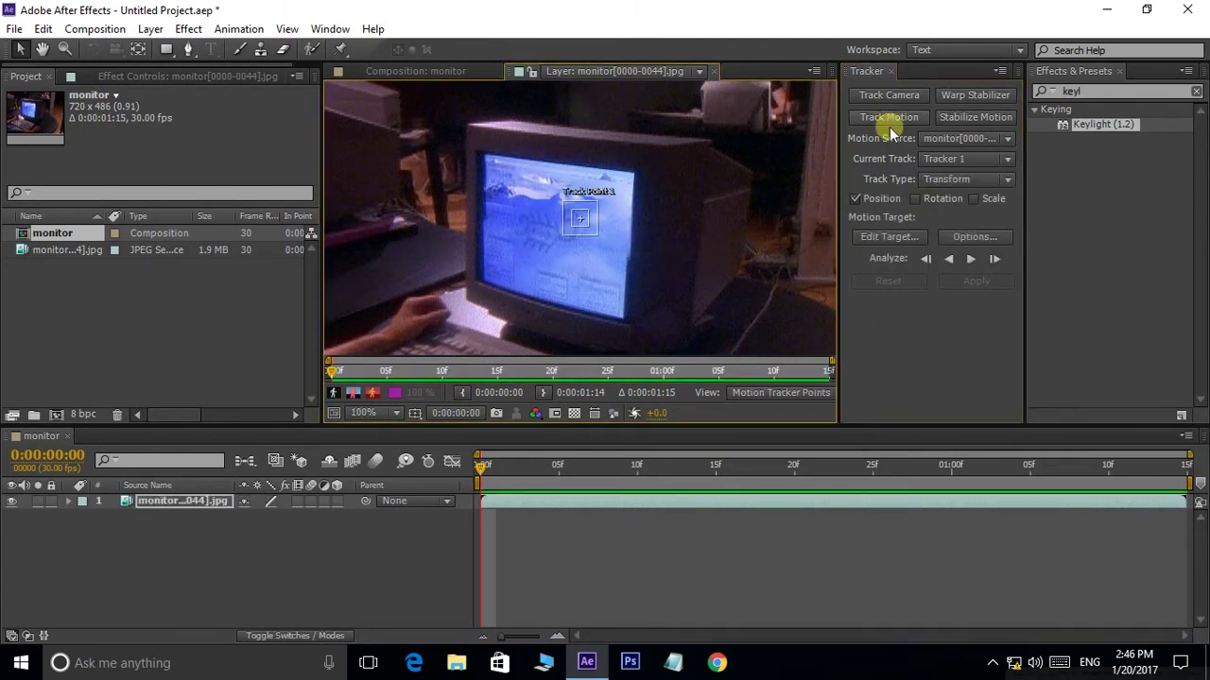
Set Tracker 1's track type to Perspective corner pin and frame its track points in view
click(1002, 179)
click(986, 260)
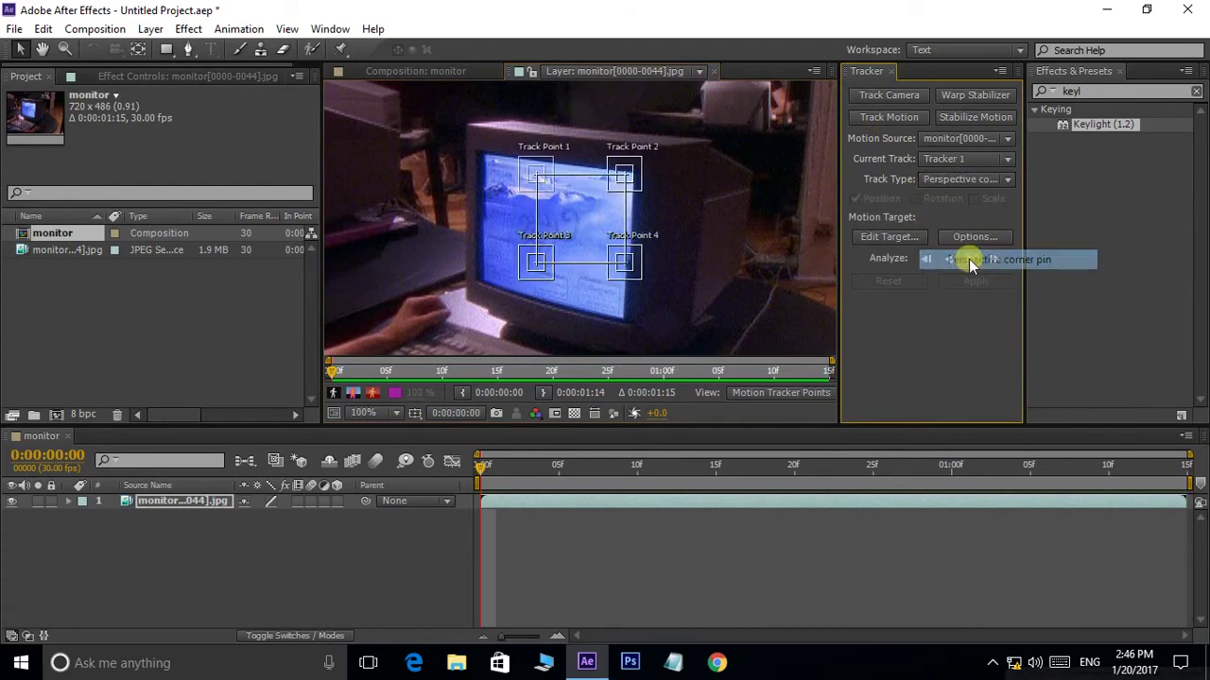
mouse_move(615, 221)
mouse_down()
mouse_move(586, 264)
mouse_move(497, 154)
mouse_up()
scroll(586, 265, up, 1)
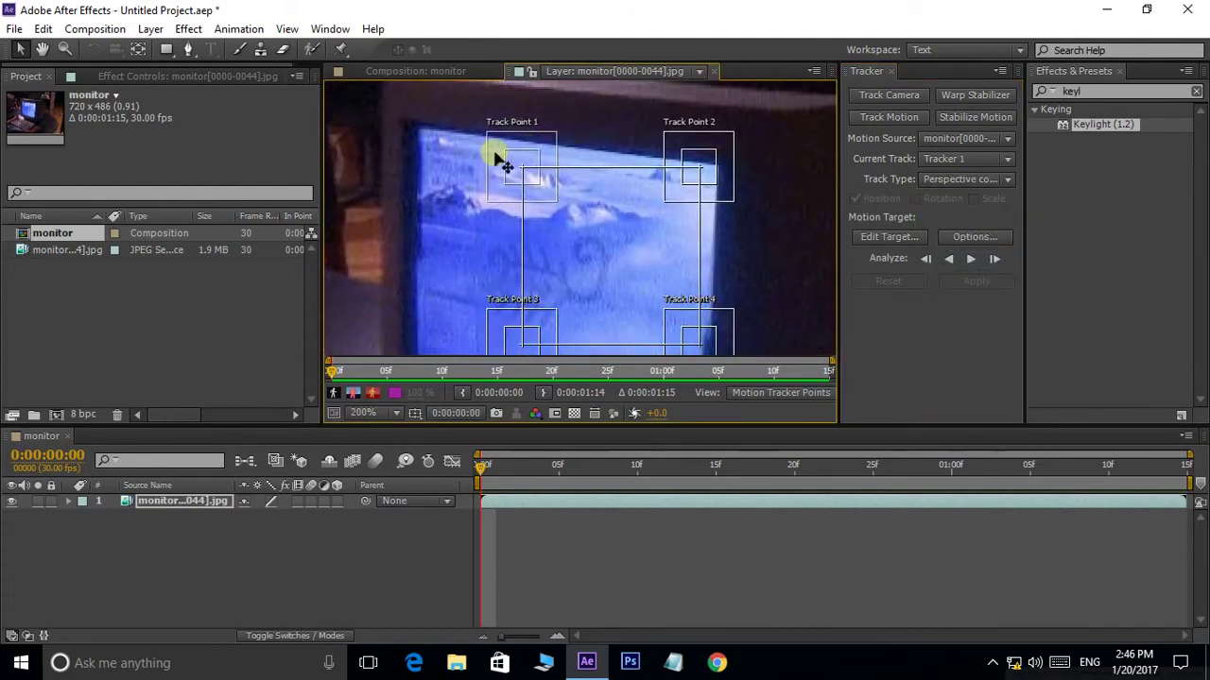
mouse_move(718, 156)
mouse_down()
mouse_move(597, 223)
mouse_move(598, 253)
mouse_up()
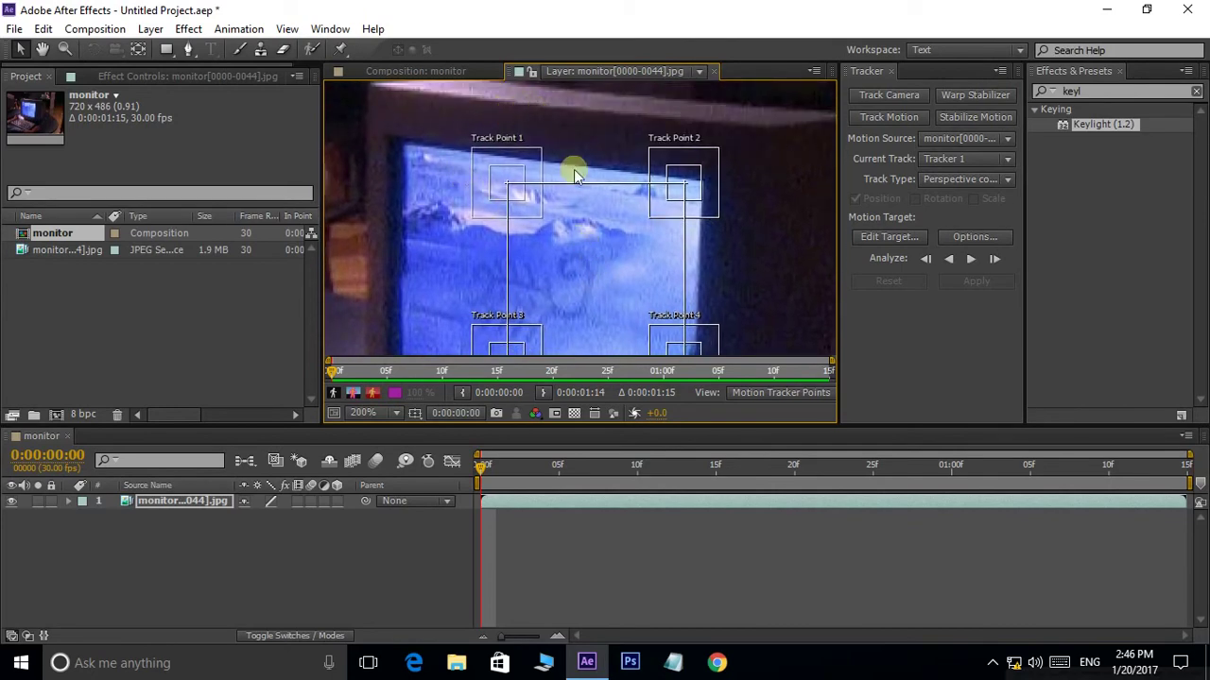
scroll(487, 164, up, 2)
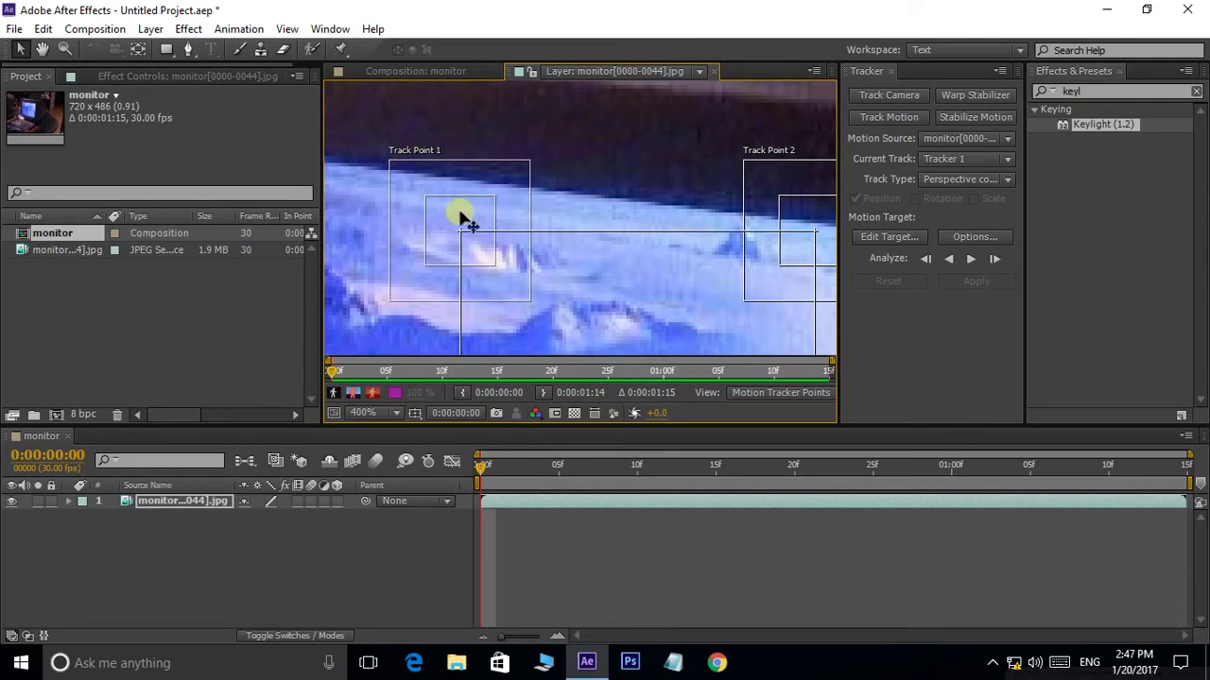
scroll(478, 225, down, 2)
drag(464, 262, 536, 274)
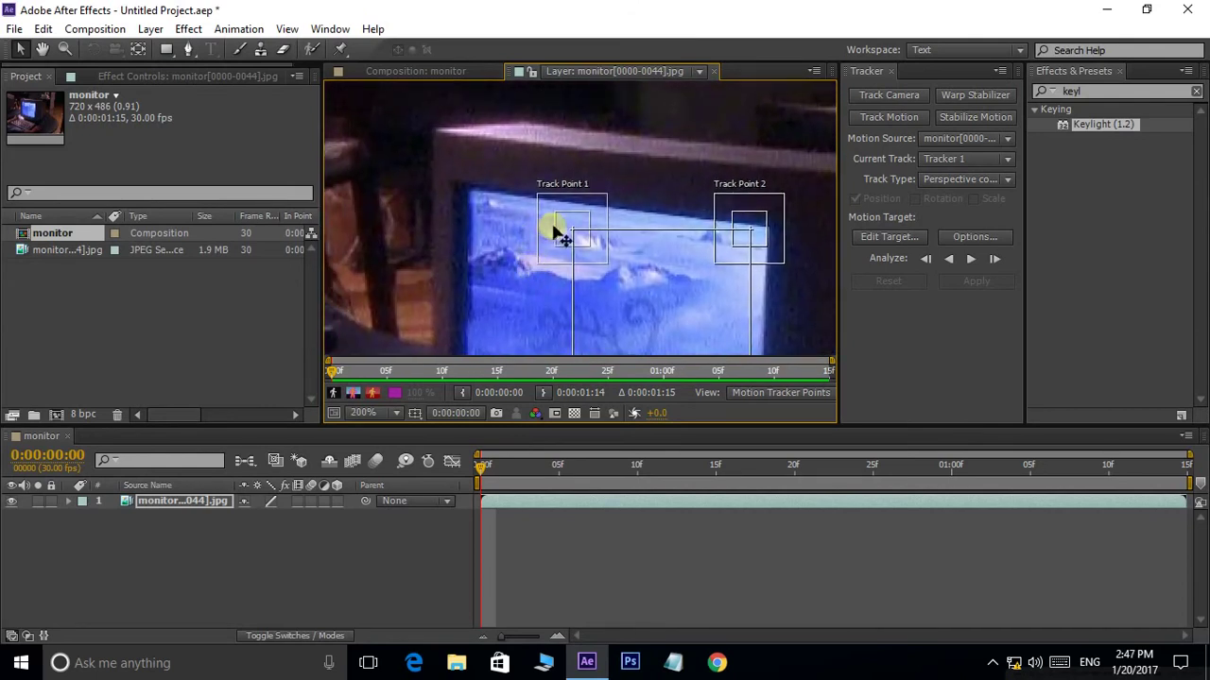
Place Track Points 1 and 2 on the monitor screen's top-left and top-right corners
drag(559, 219, 453, 180)
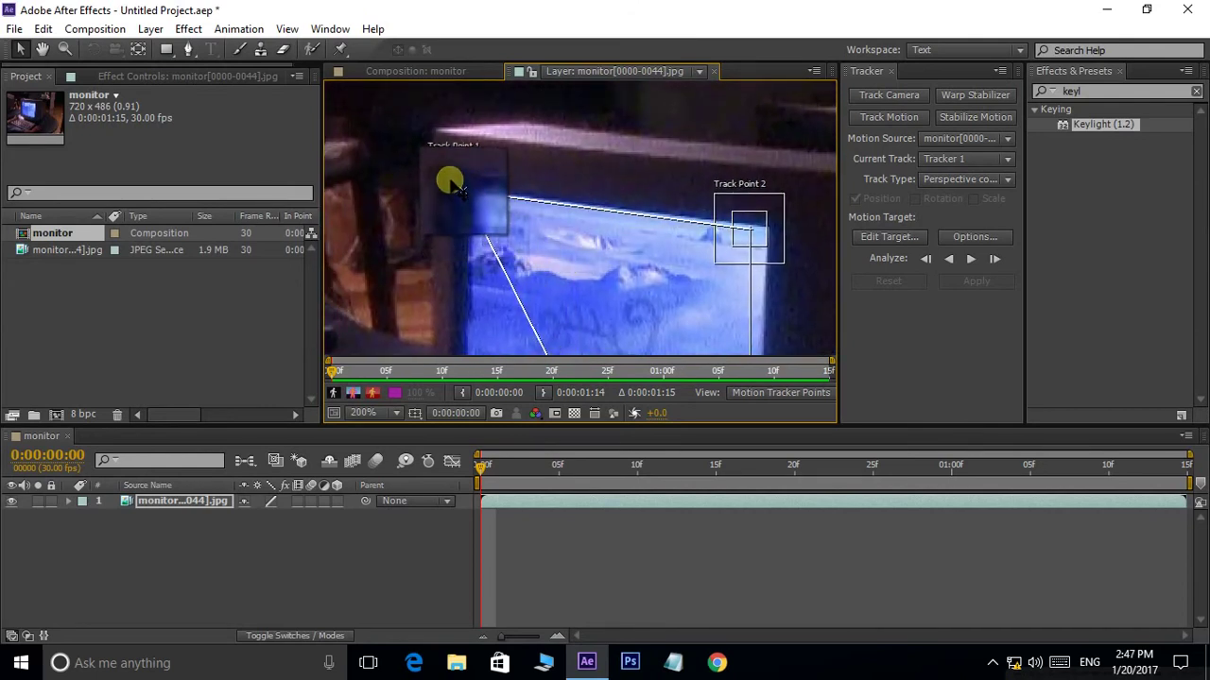
scroll(634, 264, up, 2)
mouse_move(529, 217)
mouse_down()
mouse_move(640, 196)
mouse_move(504, 198)
mouse_move(426, 234)
mouse_up()
mouse_move(745, 256)
mouse_down()
mouse_move(816, 251)
mouse_move(804, 254)
mouse_up()
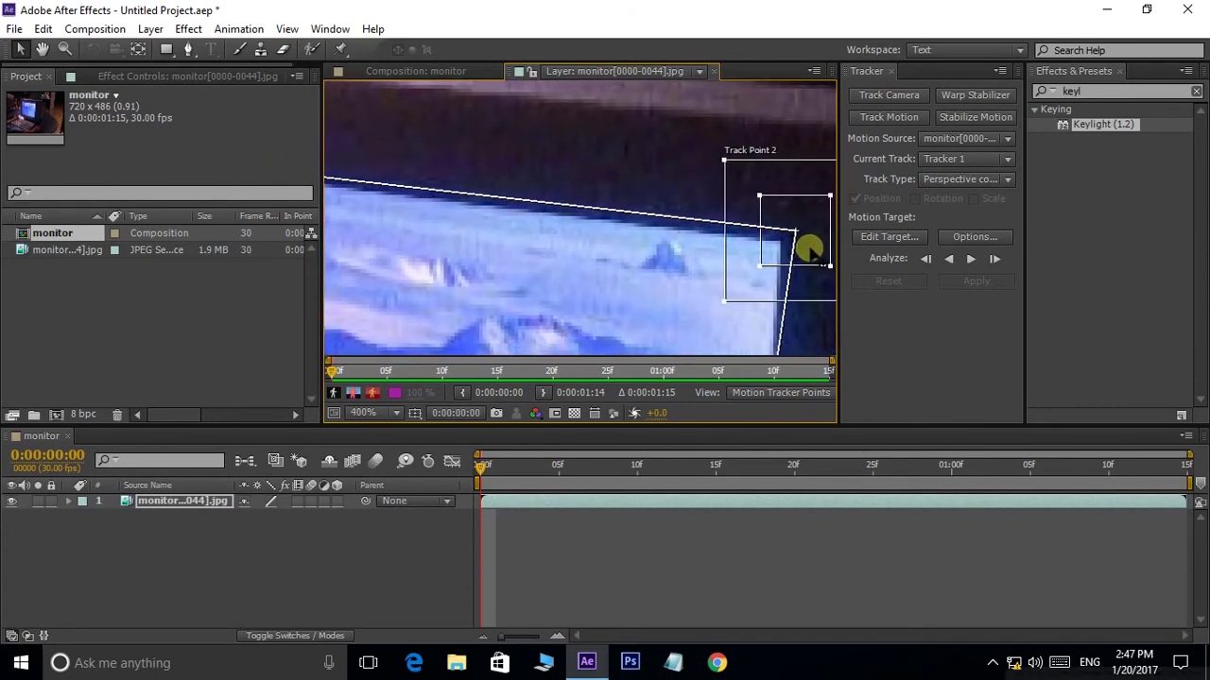
Place Track Points 3 and 4 on the screen's bottom-left and bottom-right corners
scroll(710, 302, down, 4)
mouse_move(710, 303)
mouse_down()
mouse_move(662, 161)
mouse_move(627, 221)
mouse_up()
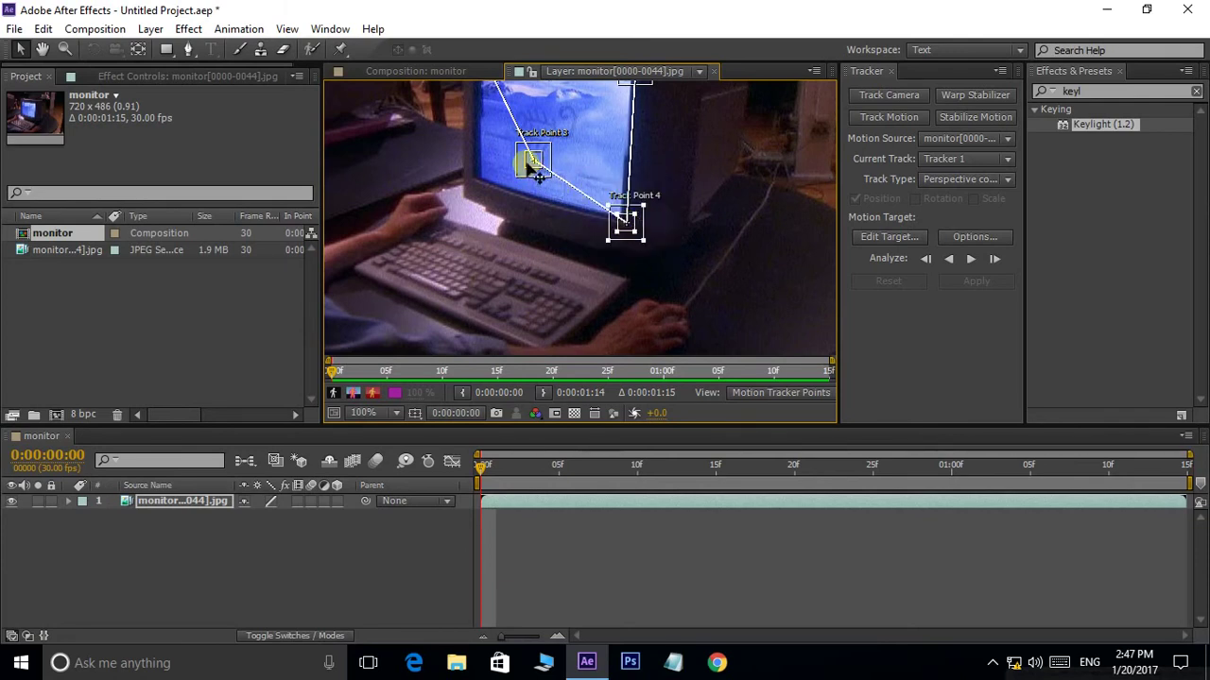
drag(534, 166, 473, 189)
scroll(599, 259, up, 3)
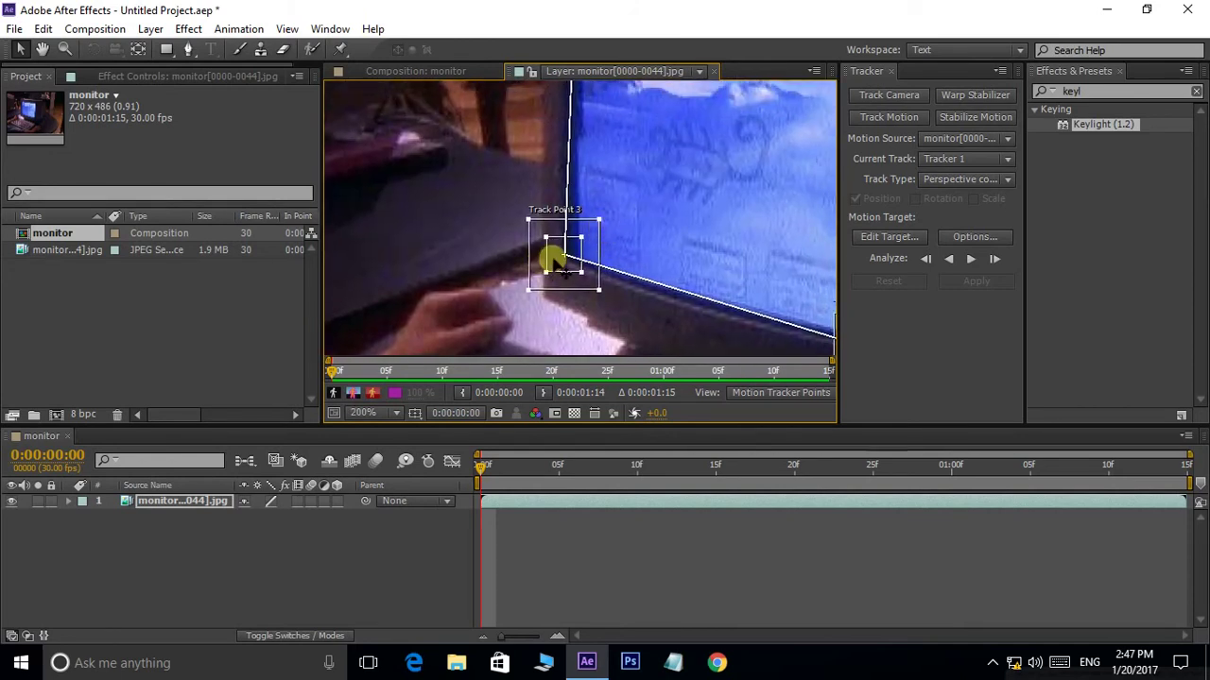
drag(561, 267, 554, 253)
drag(595, 318, 504, 286)
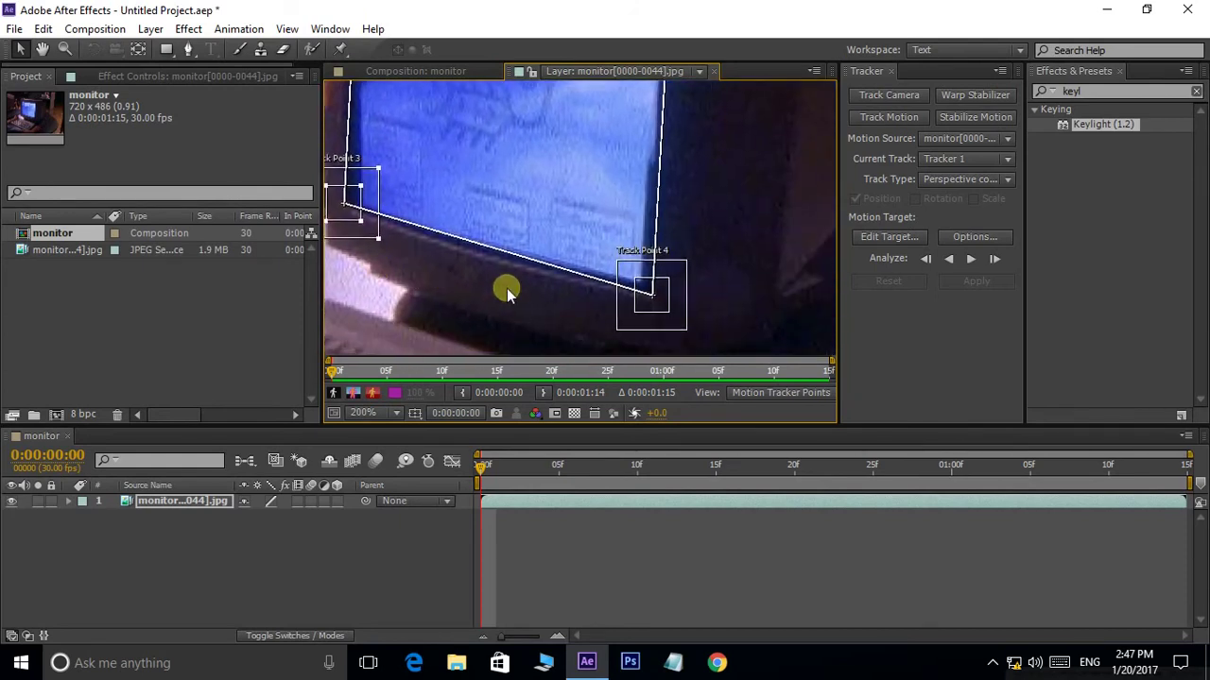
drag(640, 301, 634, 296)
scroll(572, 184, down, 1)
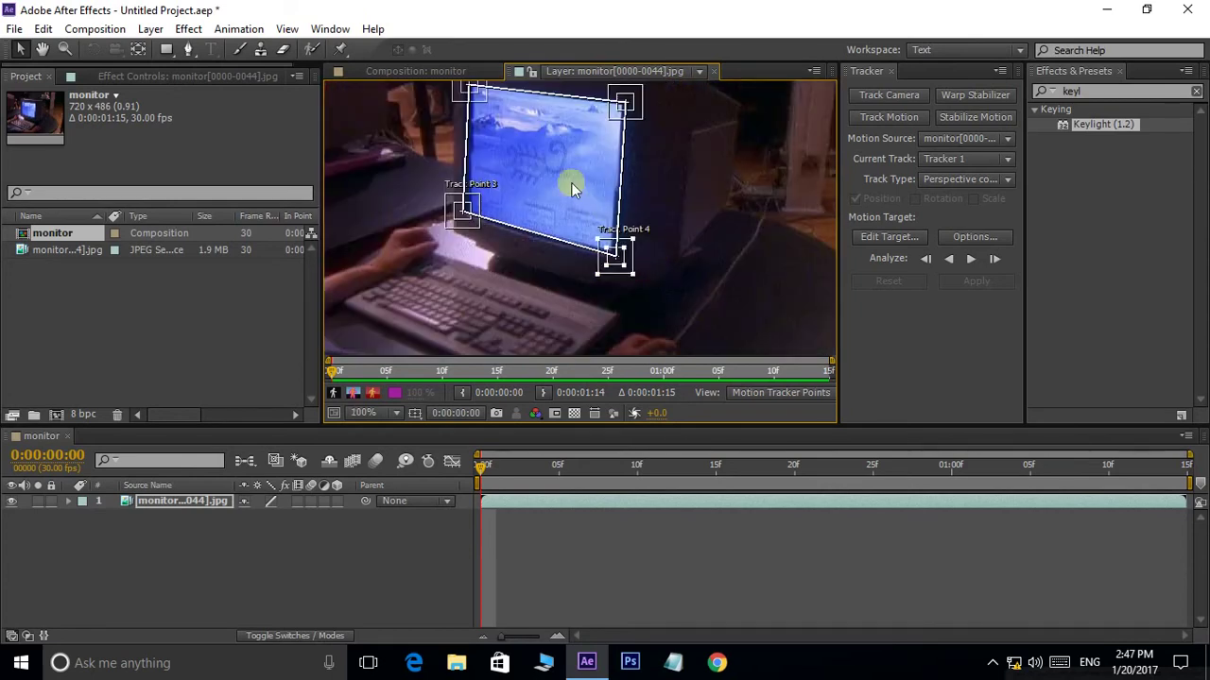
mouse_move(573, 183)
mouse_down()
mouse_move(586, 235)
mouse_move(614, 222)
mouse_up()
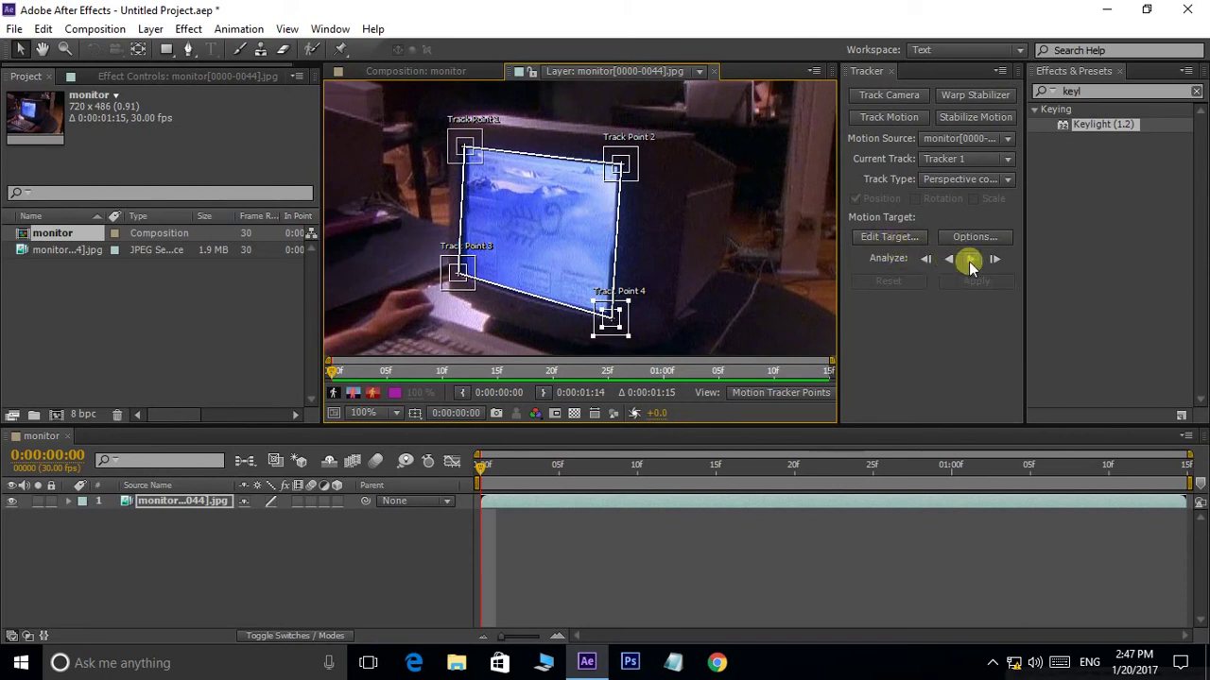
Analyze the four track points forward through the clip, then create a new 1920×1080 Comp 1
click(971, 261)
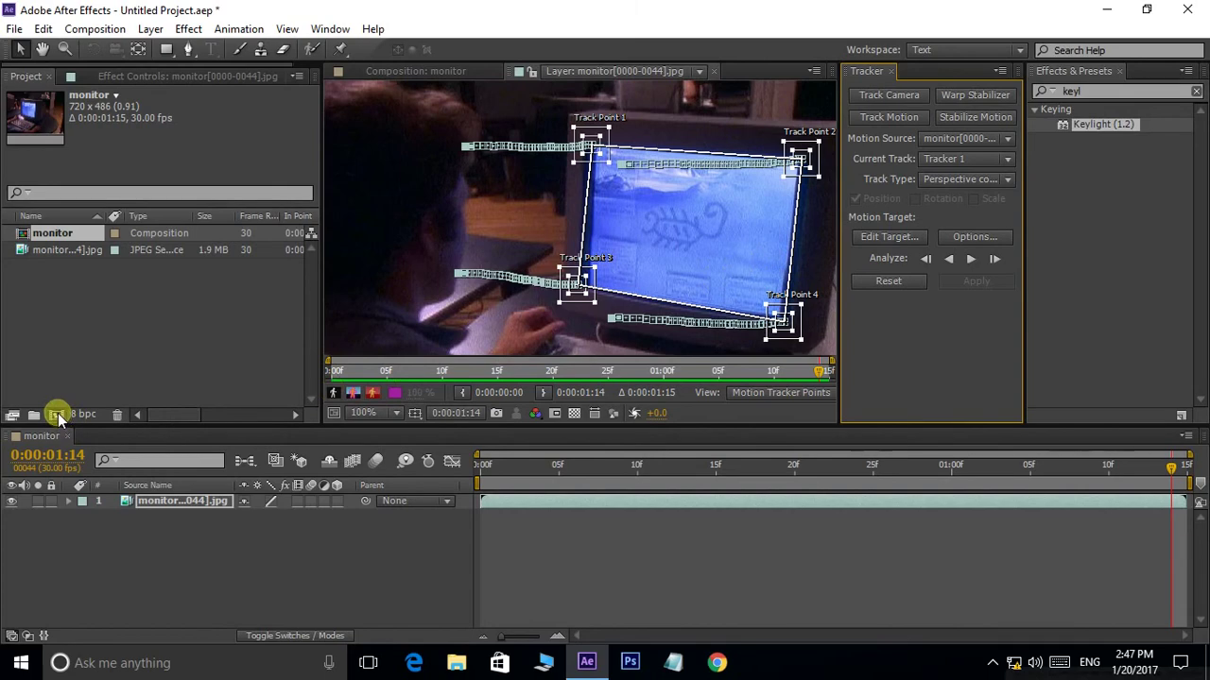
click(58, 413)
click(786, 469)
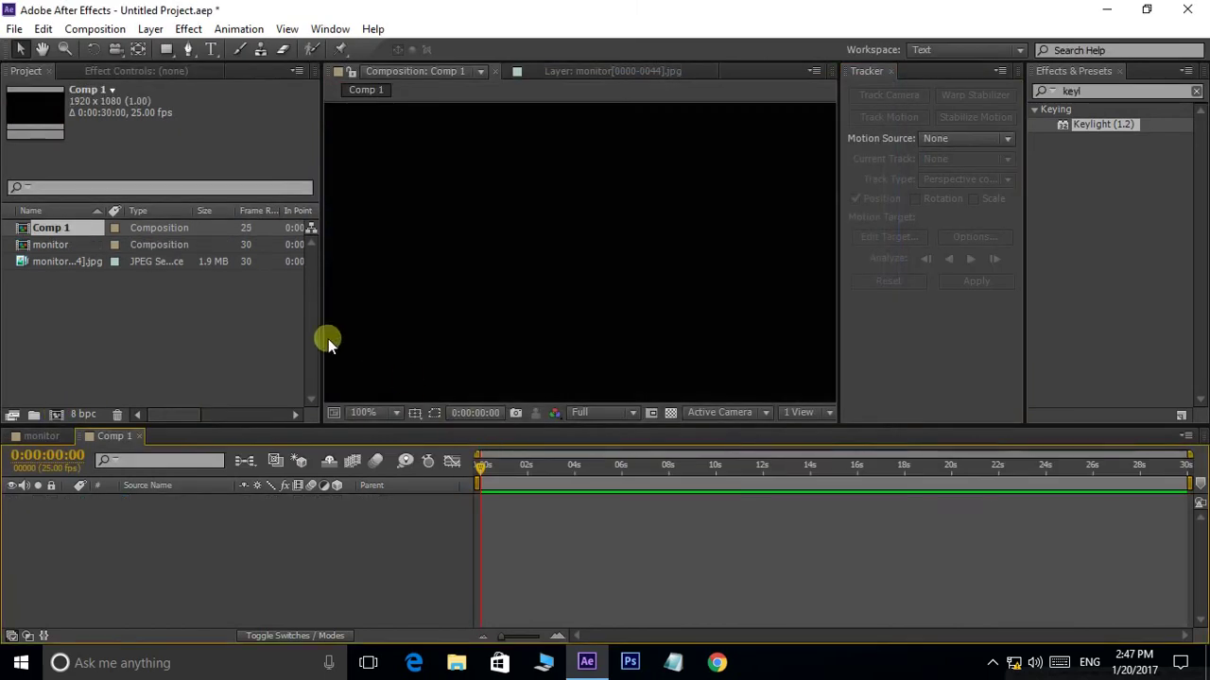
Import the Tracking.mov clip into the project
double_click(154, 337)
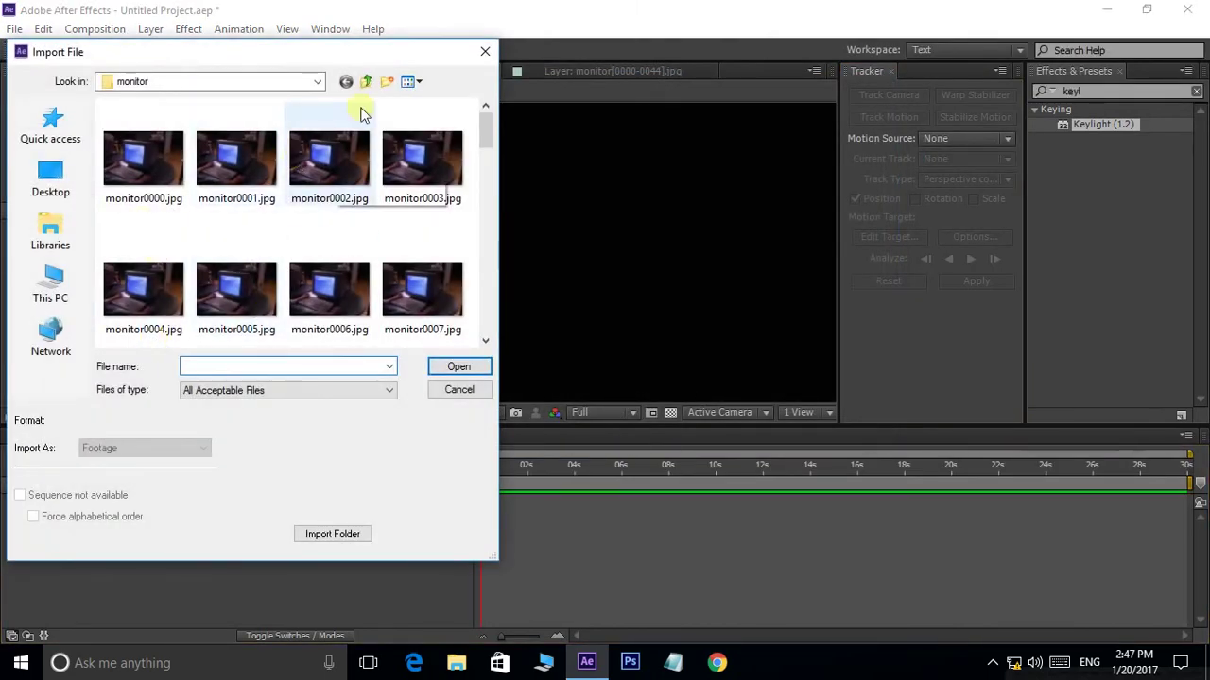
click(368, 84)
click(141, 300)
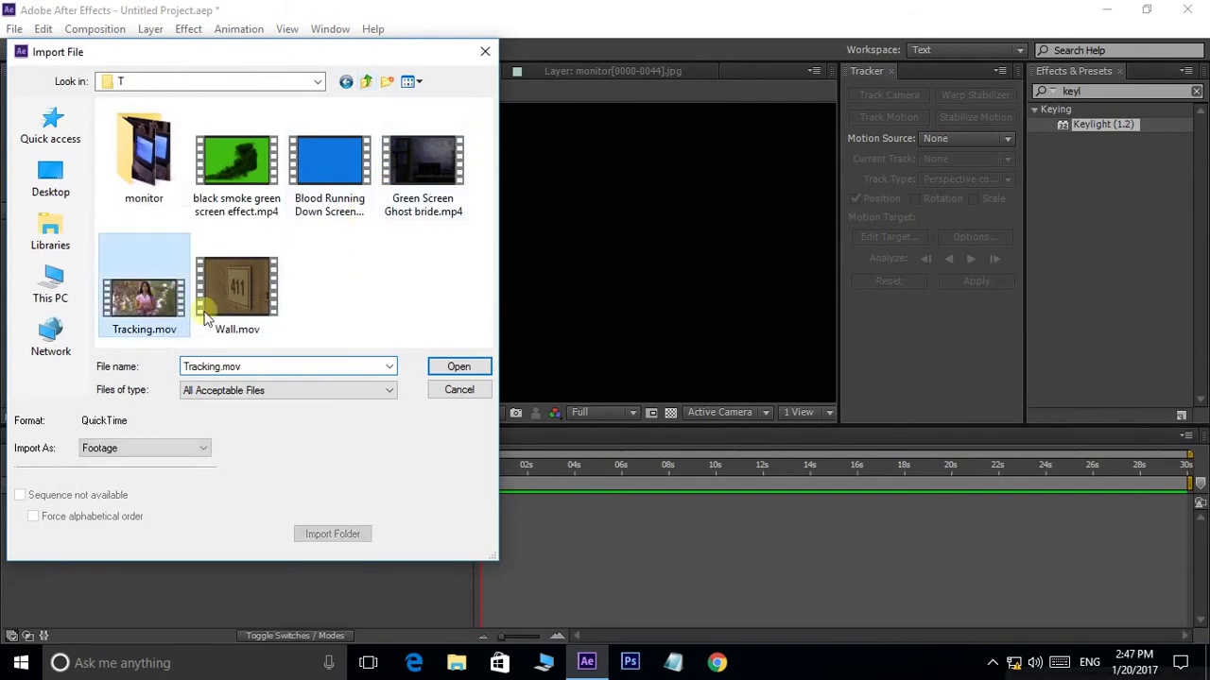
click(473, 366)
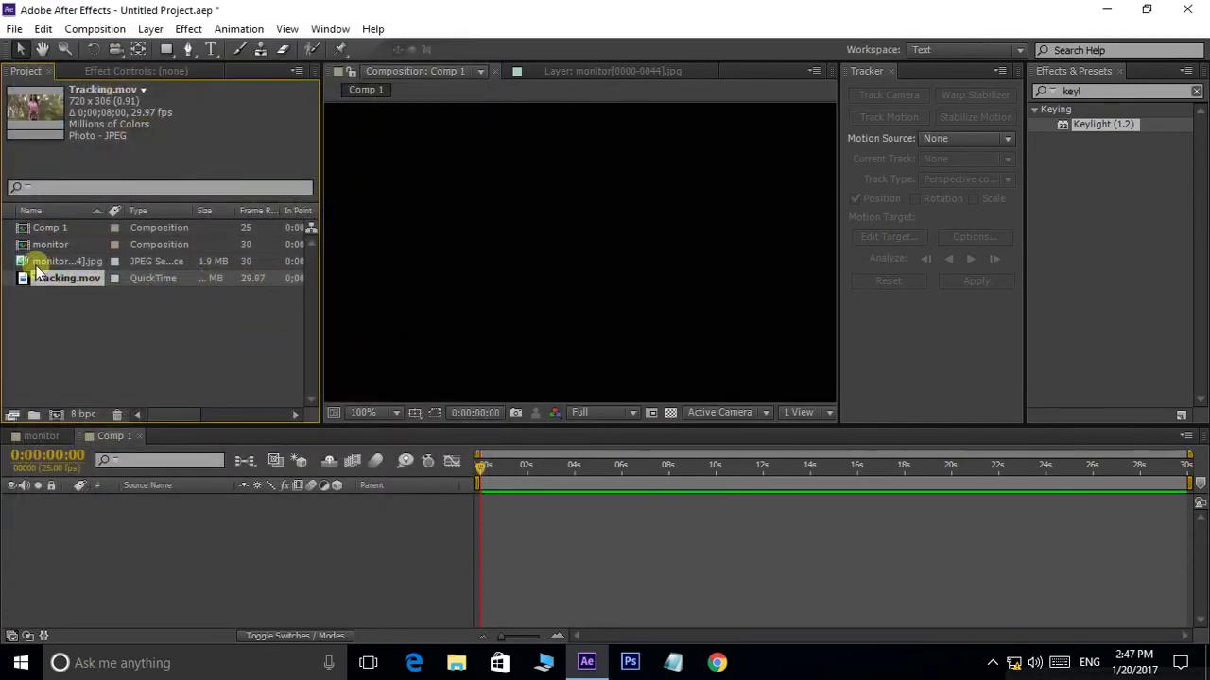
Add Tracking.mov to Comp 1 and scale it up to the comp's full width
drag(23, 287, 630, 288)
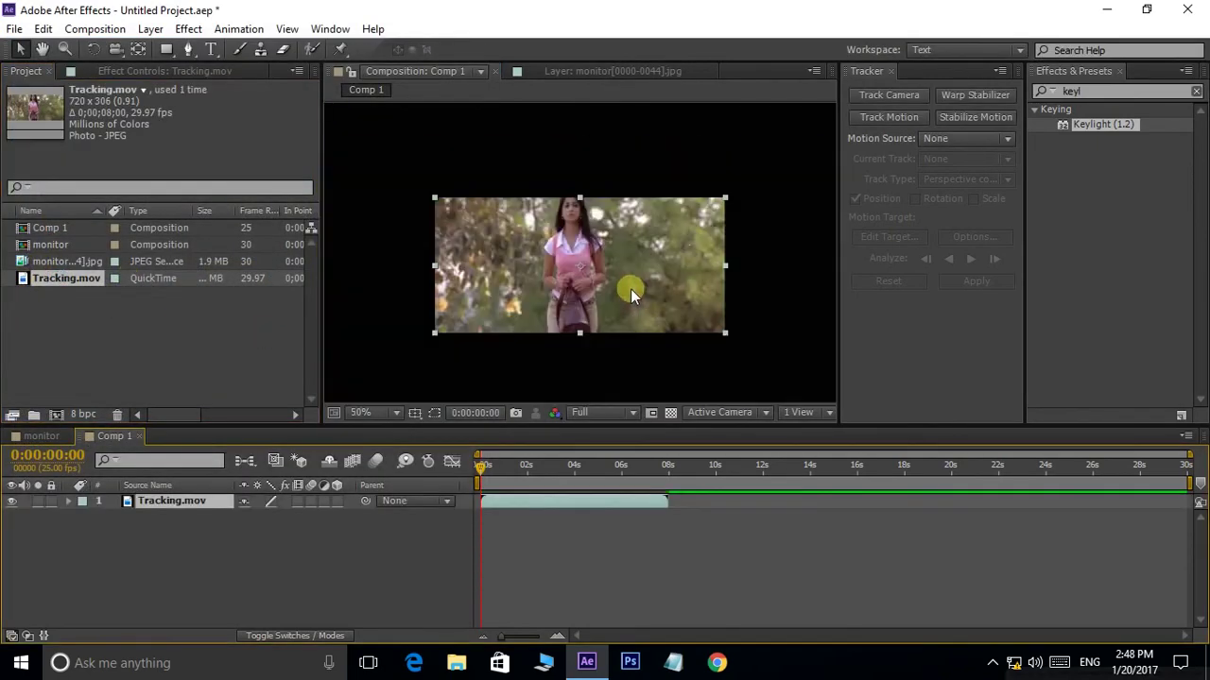
scroll(635, 279, down, 3)
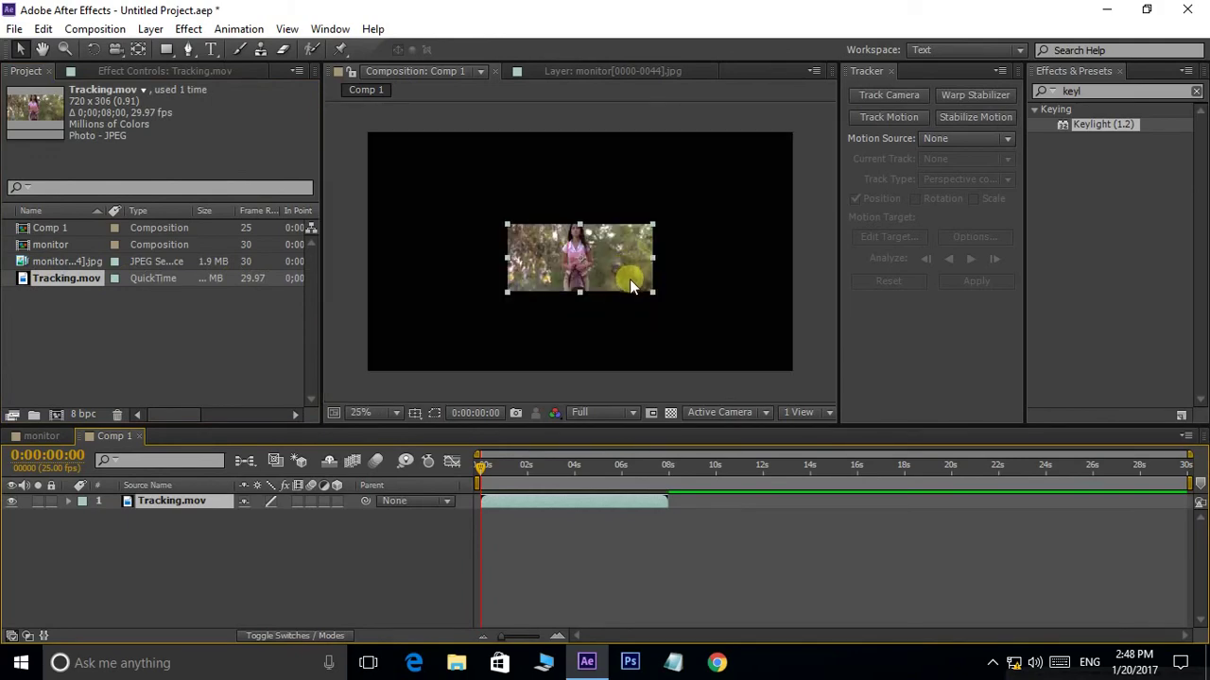
scroll(631, 280, down, 1)
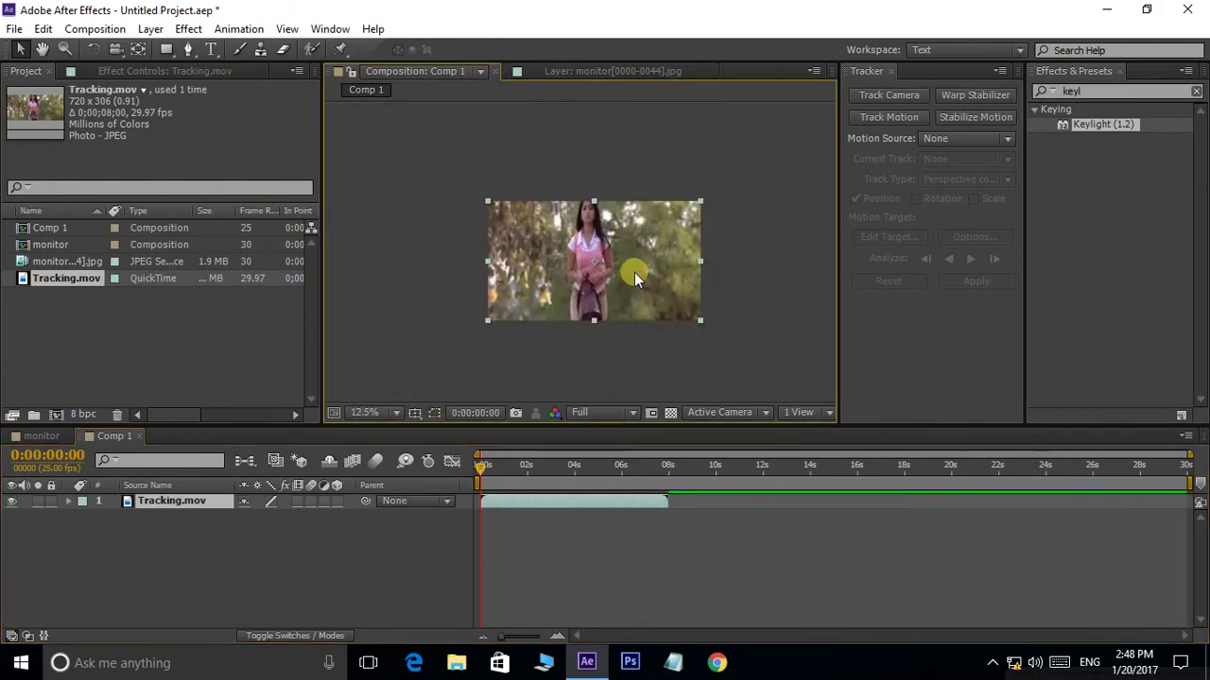
scroll(641, 263, up, 1)
scroll(624, 241, down, 1)
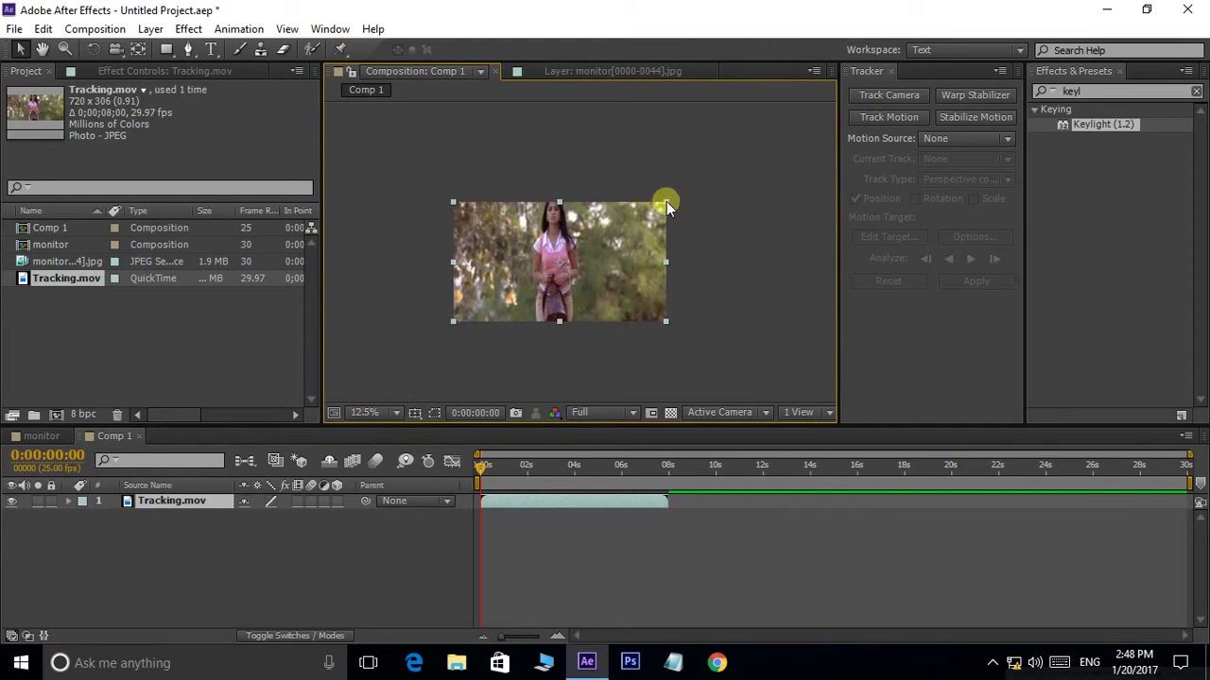
drag(666, 201, 666, 202)
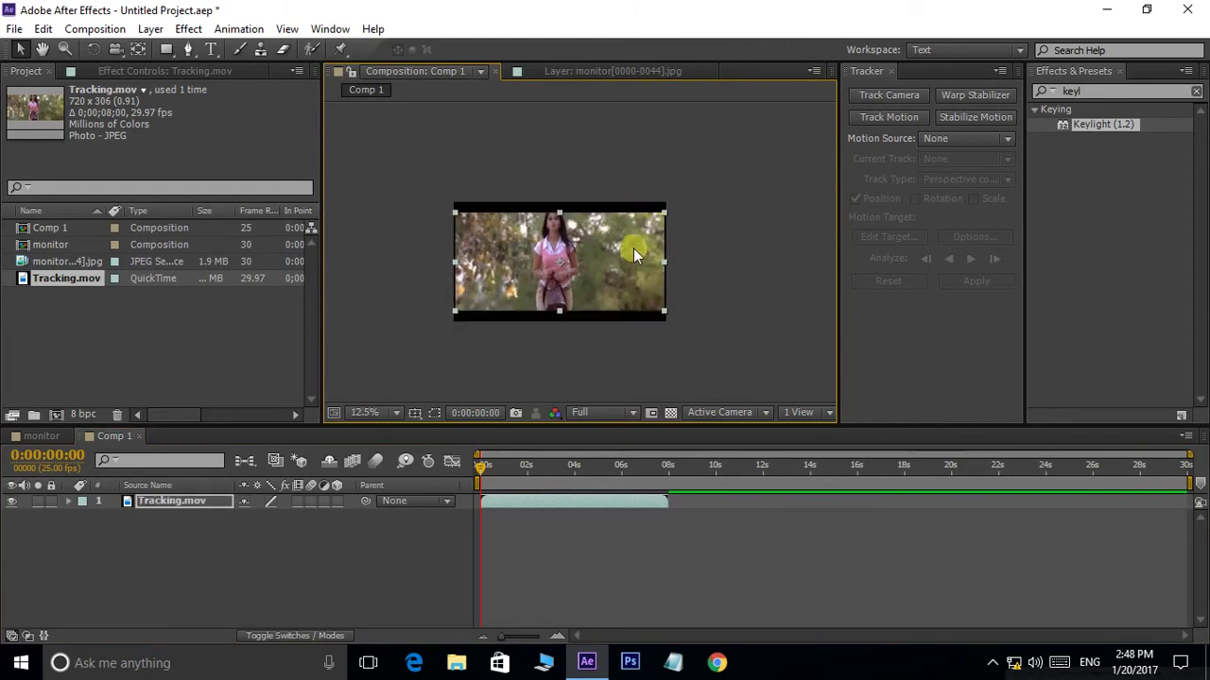
scroll(633, 247, up, 1)
drag(643, 244, 688, 227)
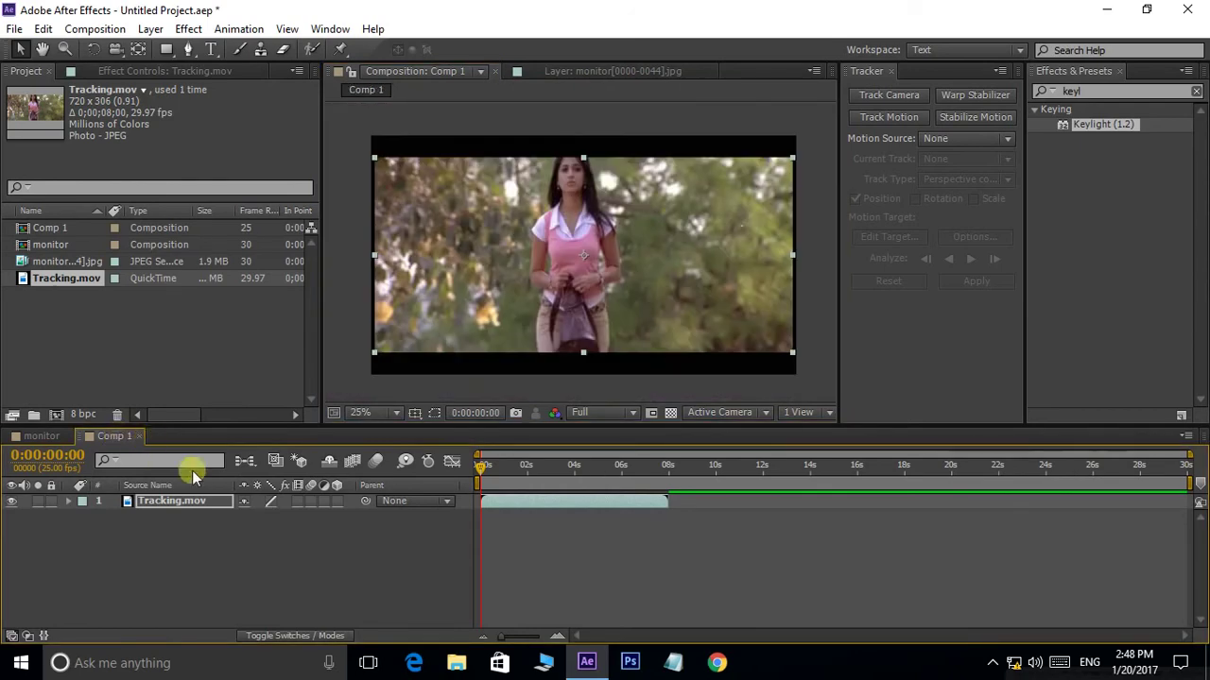
Create a deep blue solid, Deep Blue Solid 1, and move it beneath Tracking.mov
right_click(201, 566)
mouse_move(289, 381)
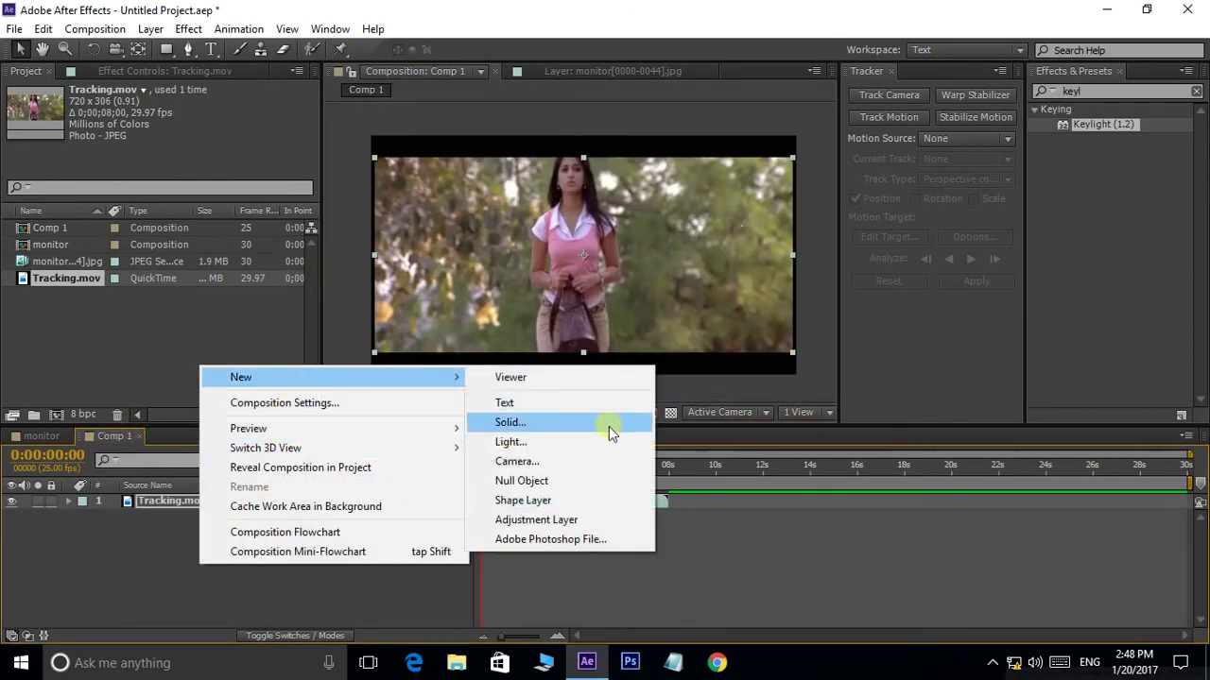
click(510, 423)
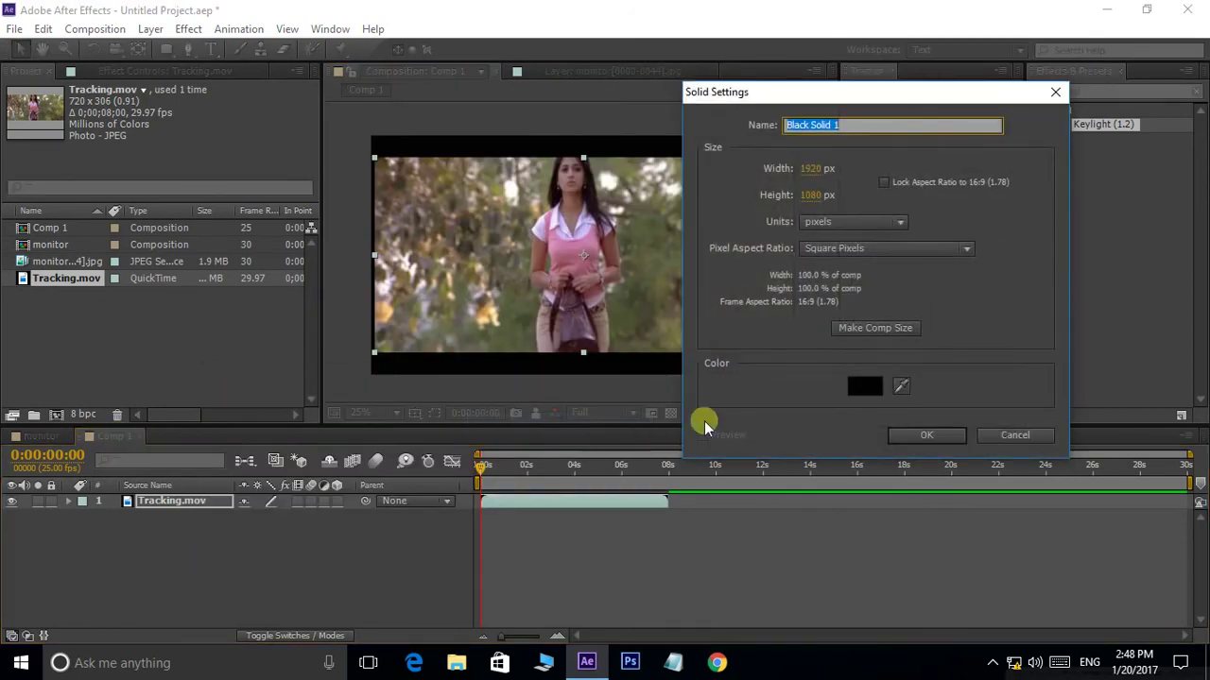
click(874, 387)
mouse_move(624, 381)
mouse_down()
mouse_move(621, 366)
mouse_move(575, 370)
mouse_up()
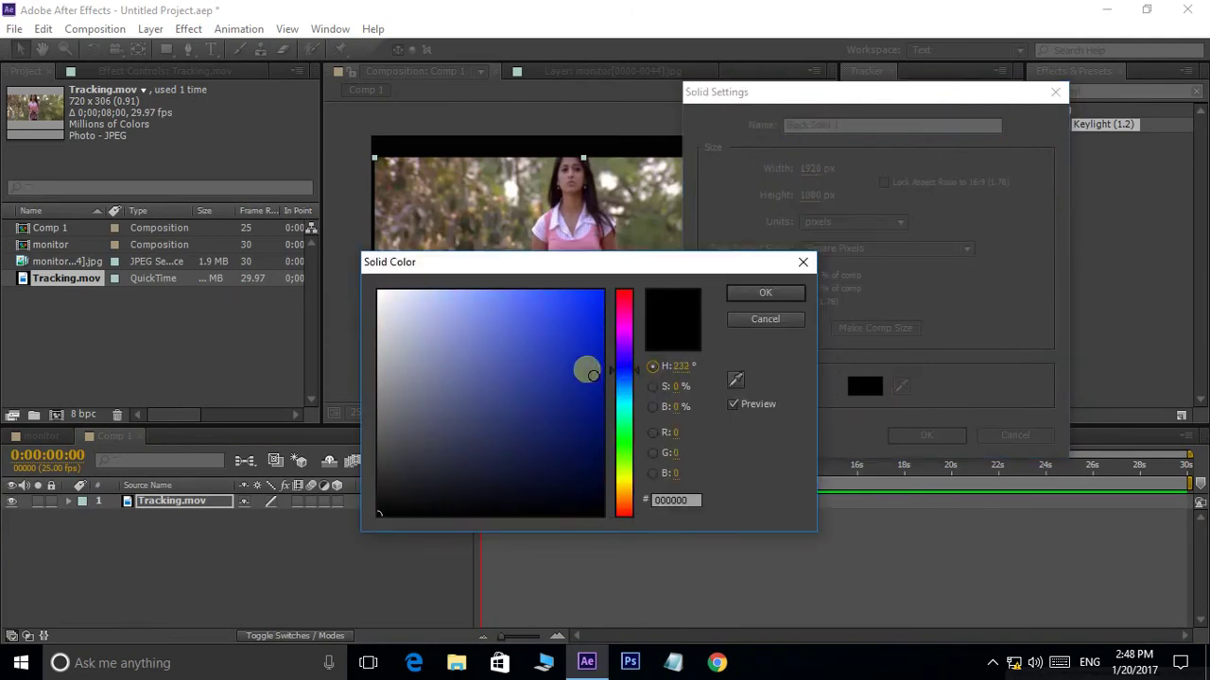
click(763, 294)
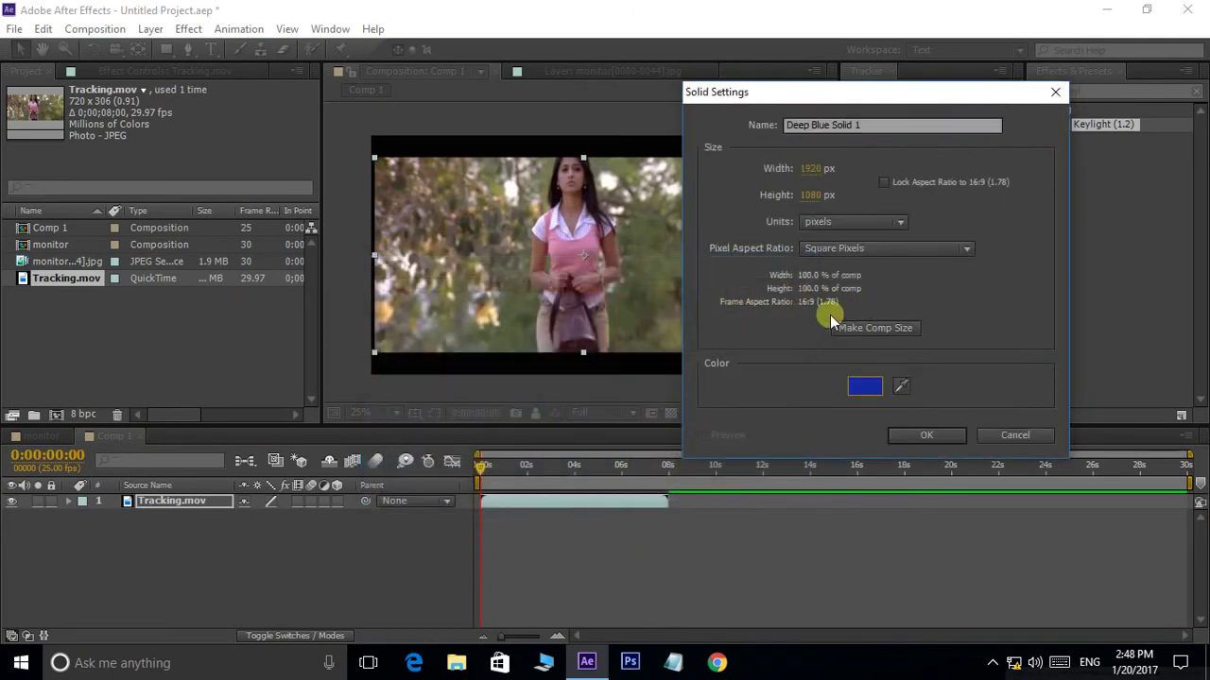
click(915, 433)
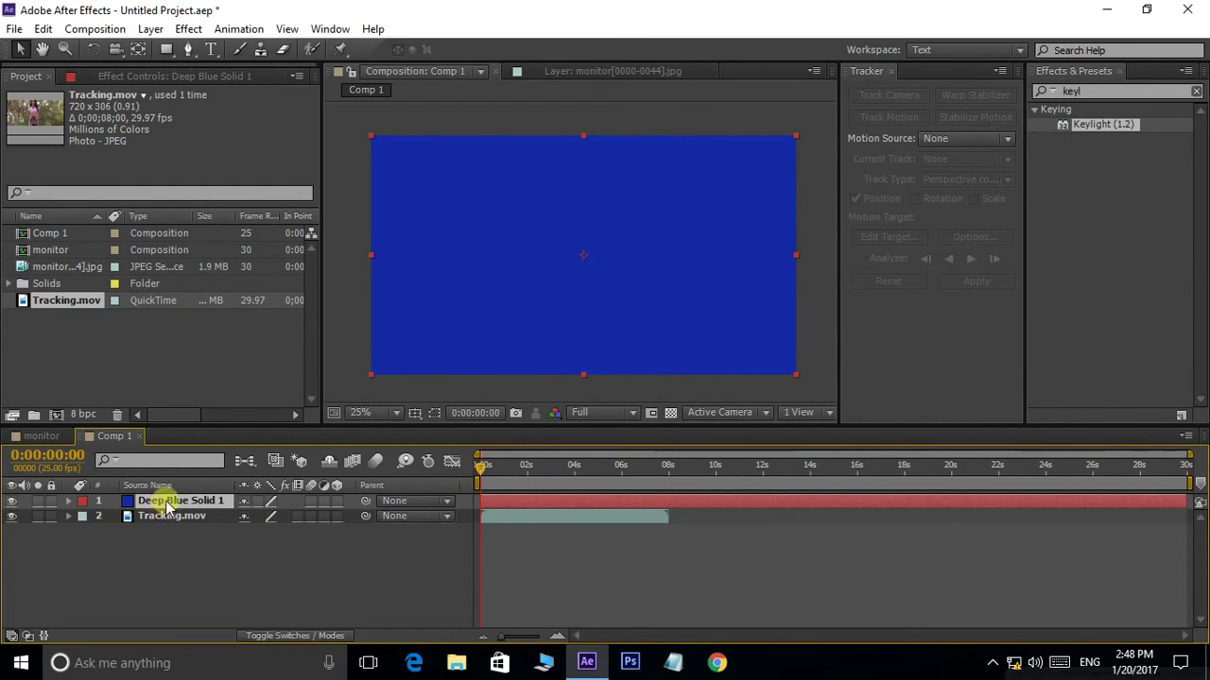
drag(173, 506, 178, 524)
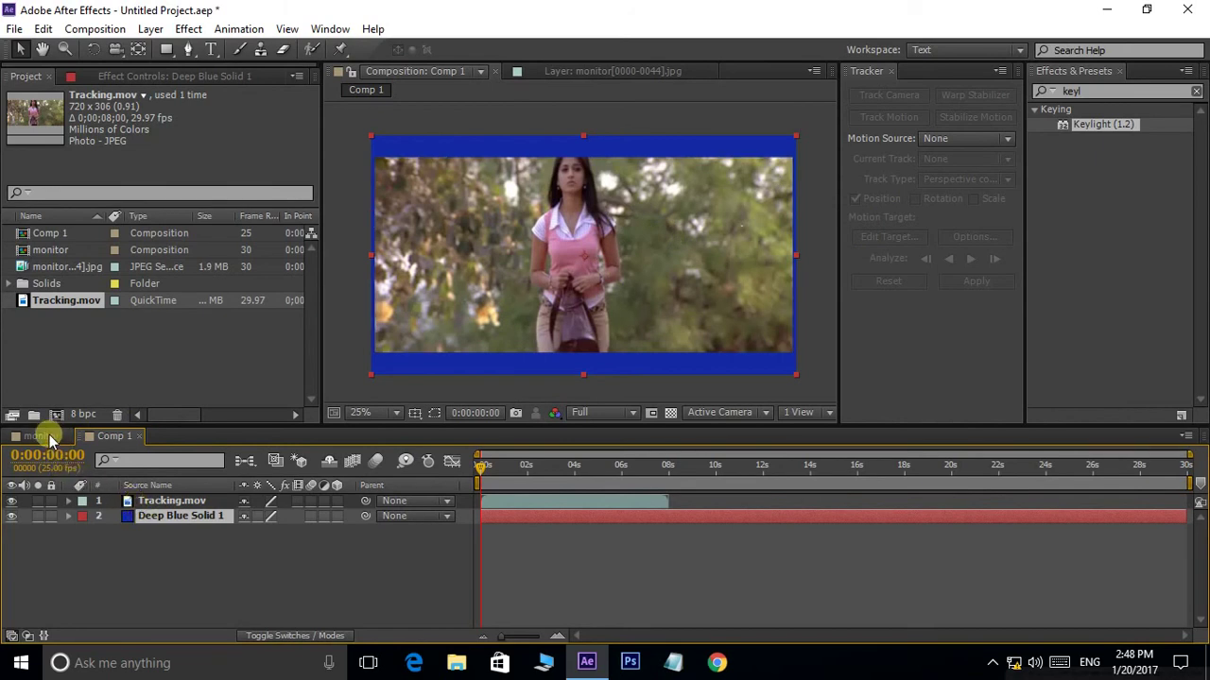
Drop Comp 1 into the monitor comp as the top layer and fit it with Ctrl+Alt+F
click(51, 434)
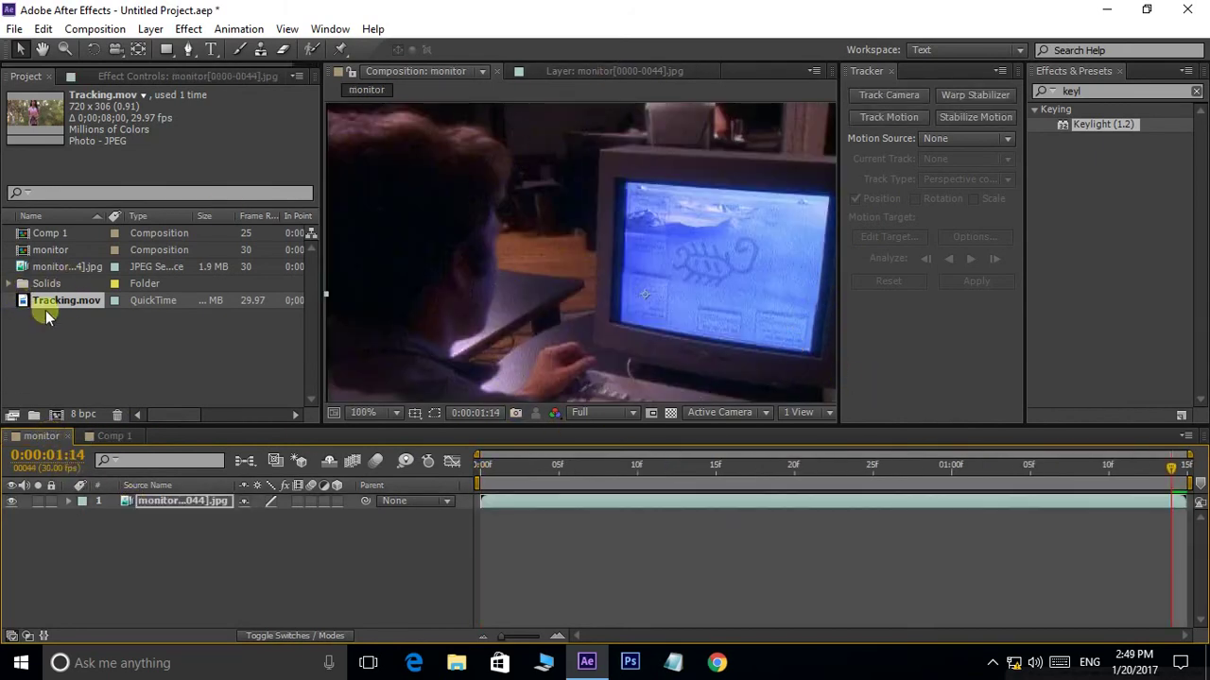
click(28, 236)
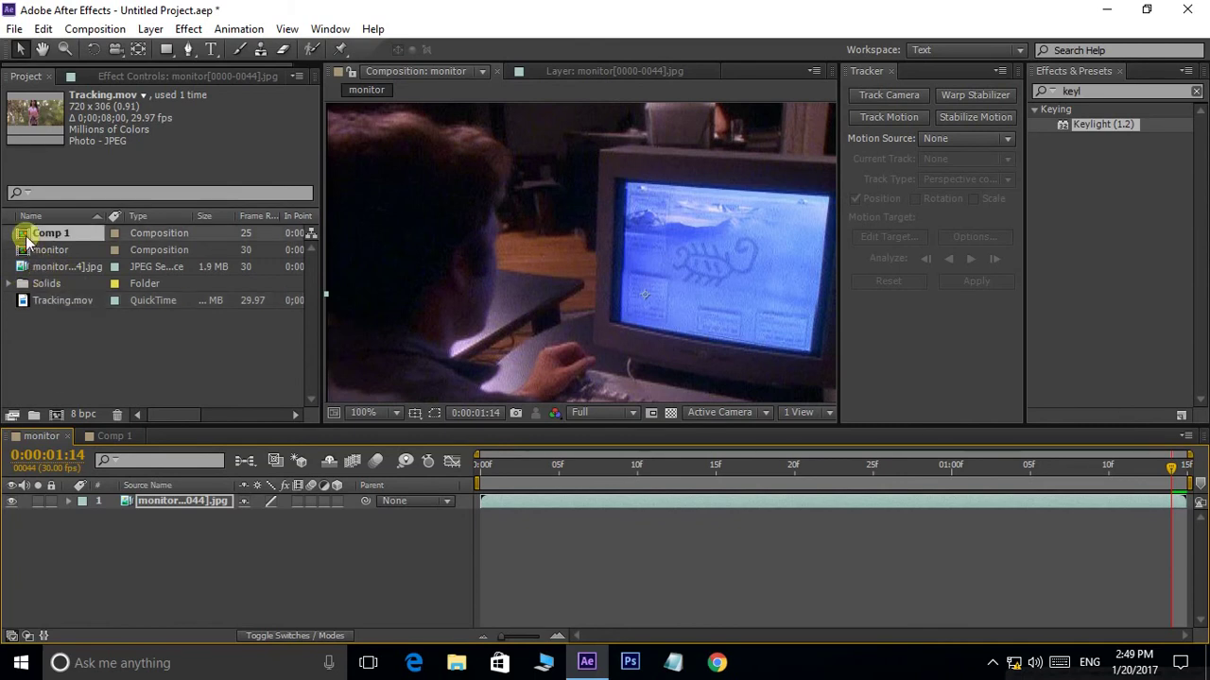
drag(27, 241, 617, 341)
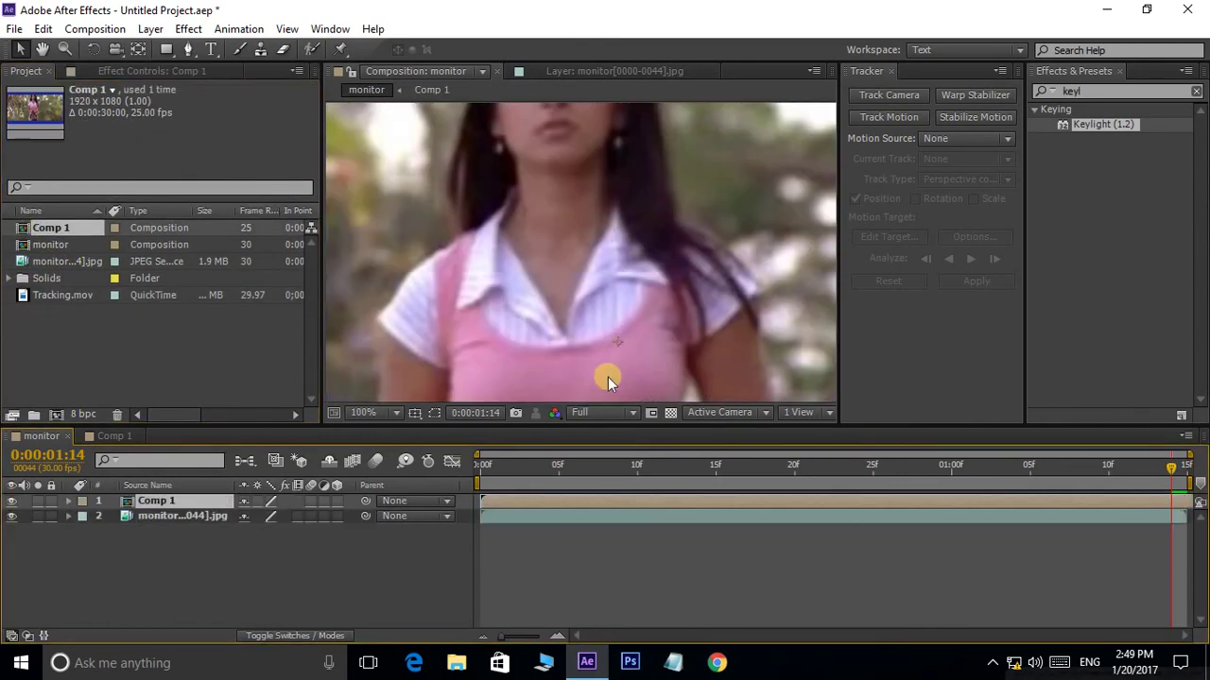
scroll(610, 364, down, 4)
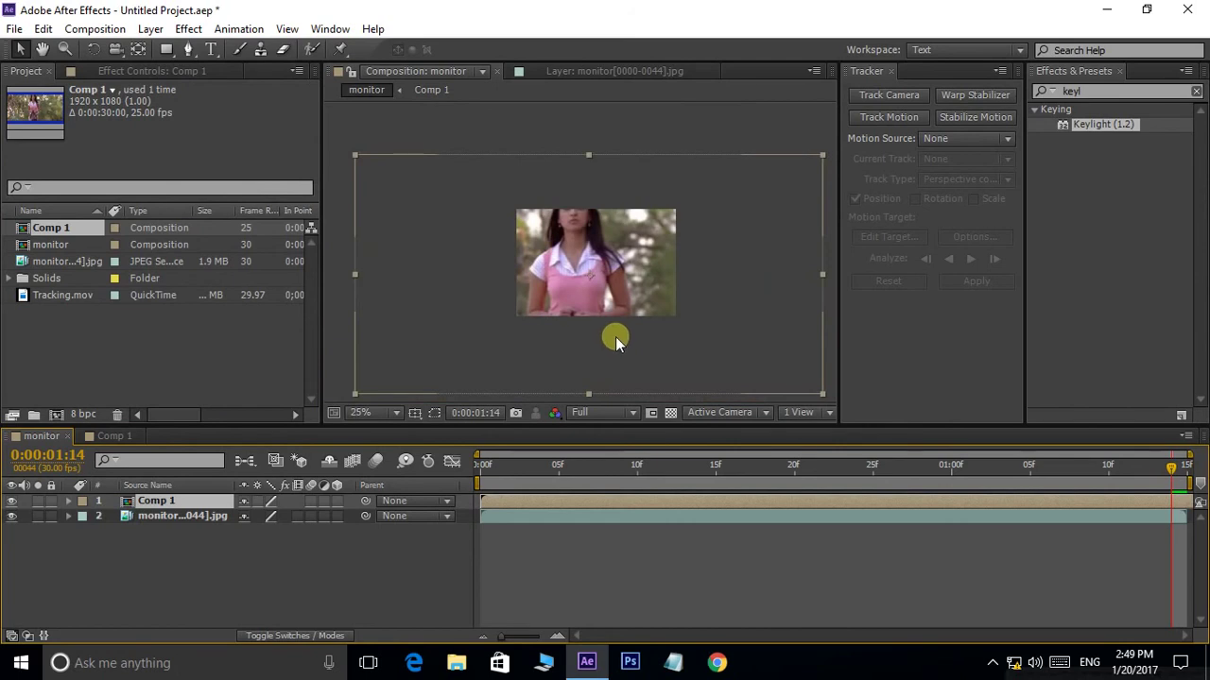
key(ctrl+alt+f)
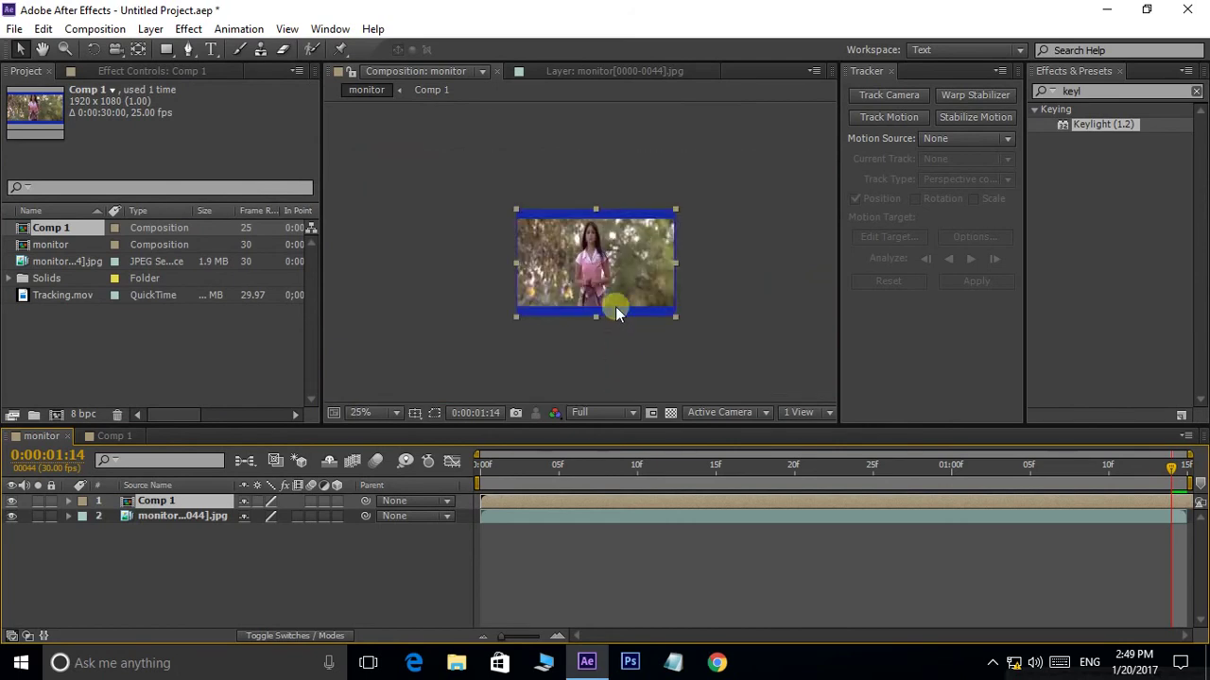
Apply the perspective corner-pin track to Comp 1 as the motion target
click(591, 71)
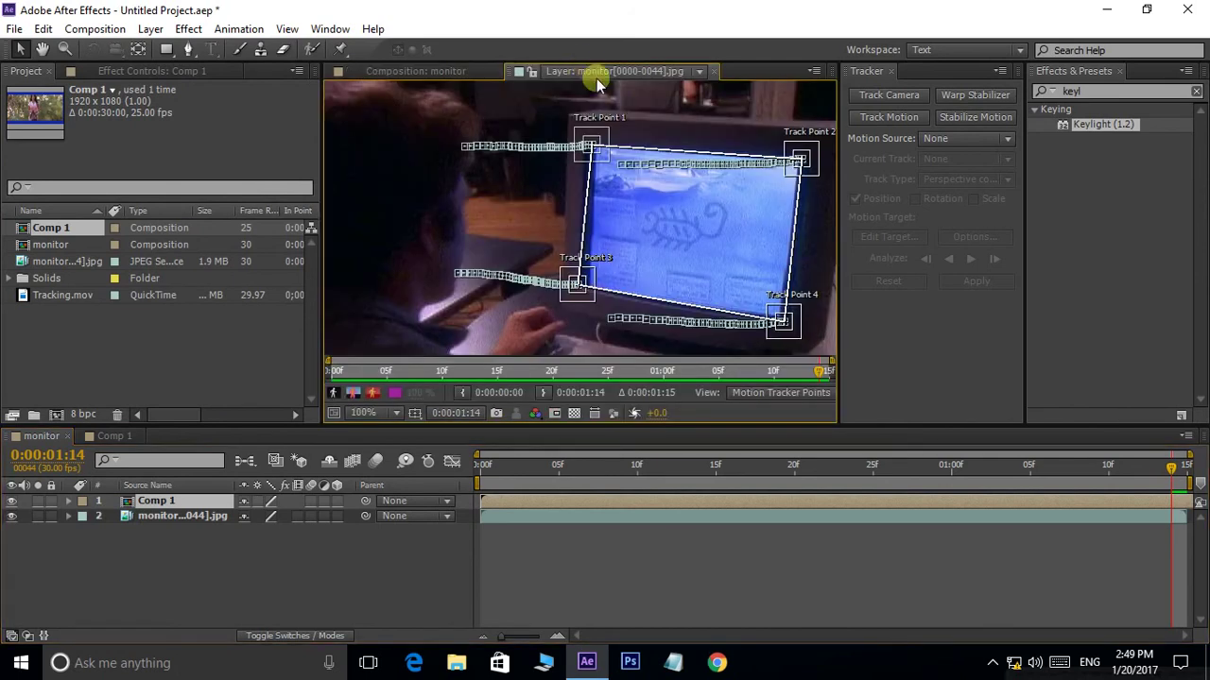
click(157, 518)
click(877, 237)
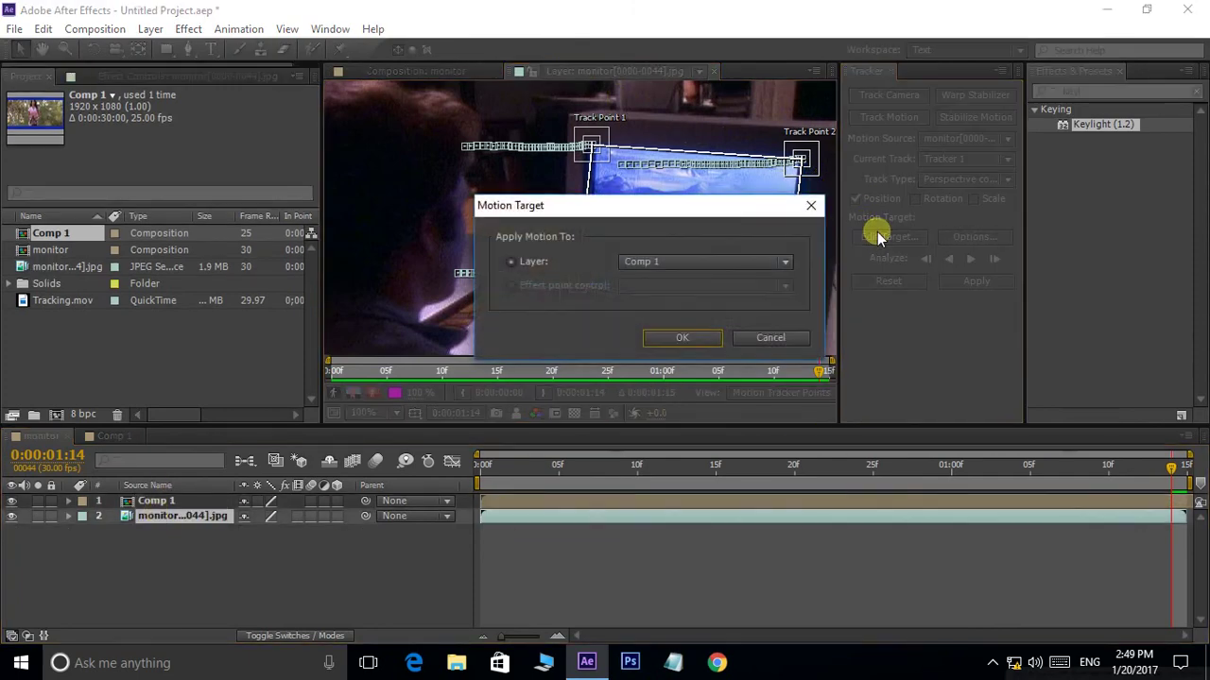
click(684, 339)
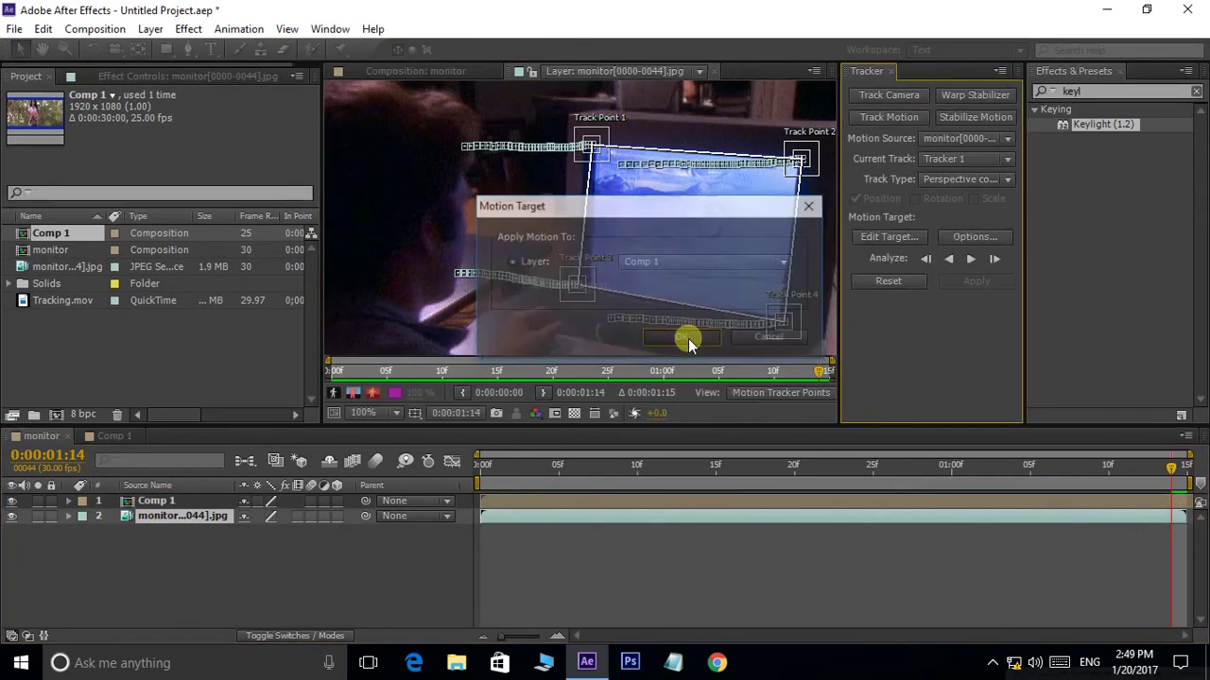
click(959, 281)
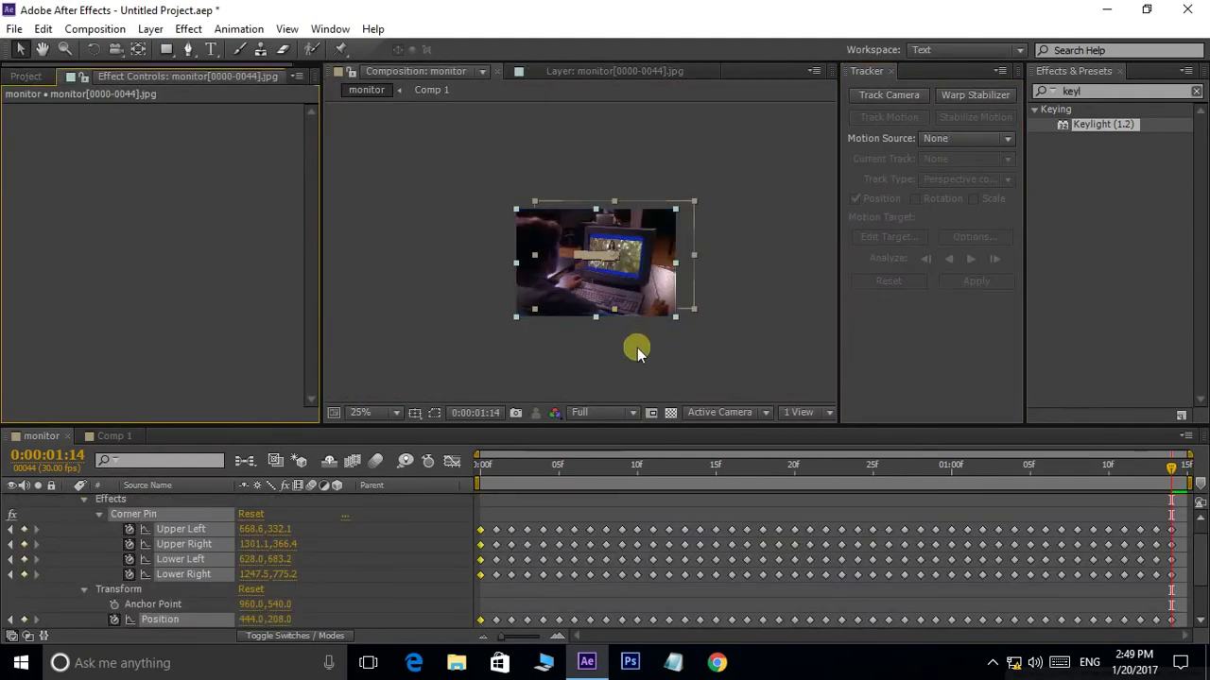
Return to the first frame and open Comp 1 for editing
scroll(619, 326, up, 1)
scroll(601, 304, up, 1)
scroll(567, 274, up, 1)
scroll(553, 257, up, 1)
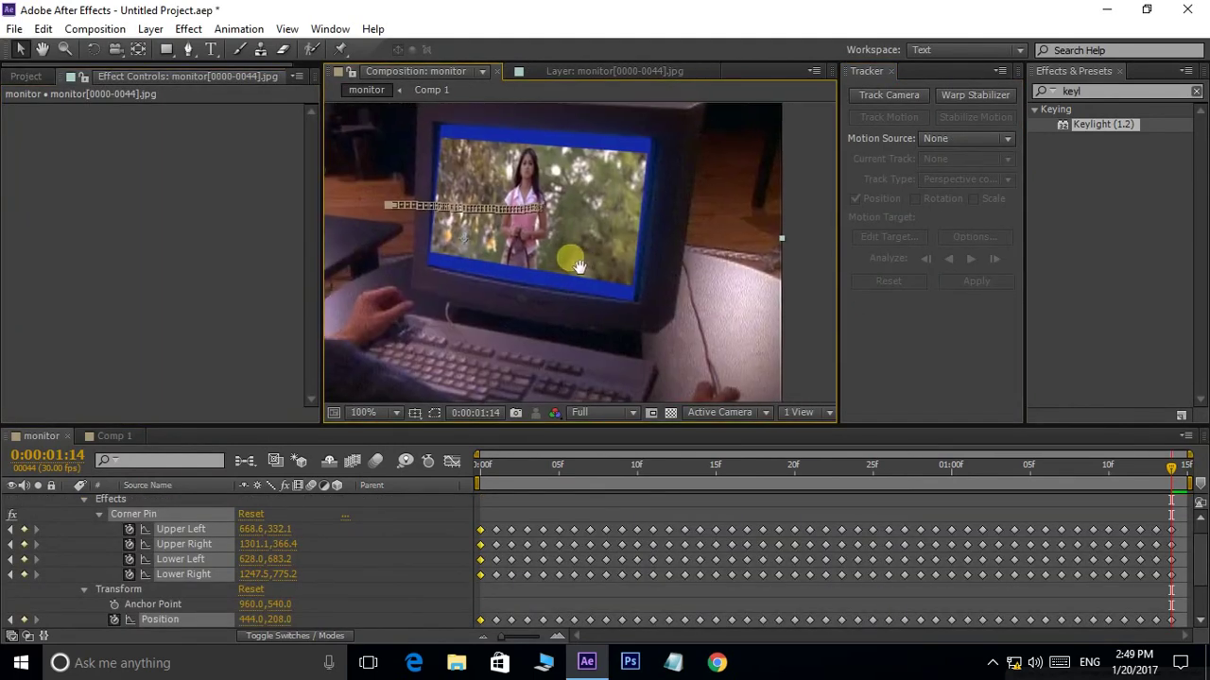
click(487, 467)
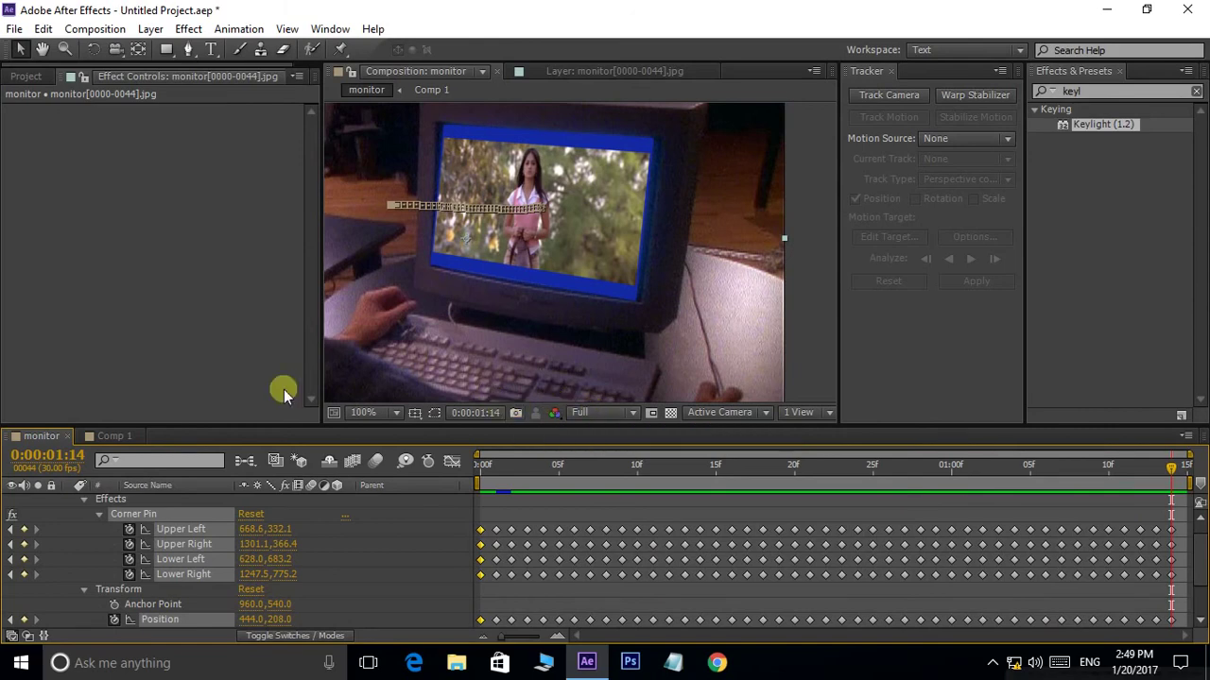
click(114, 436)
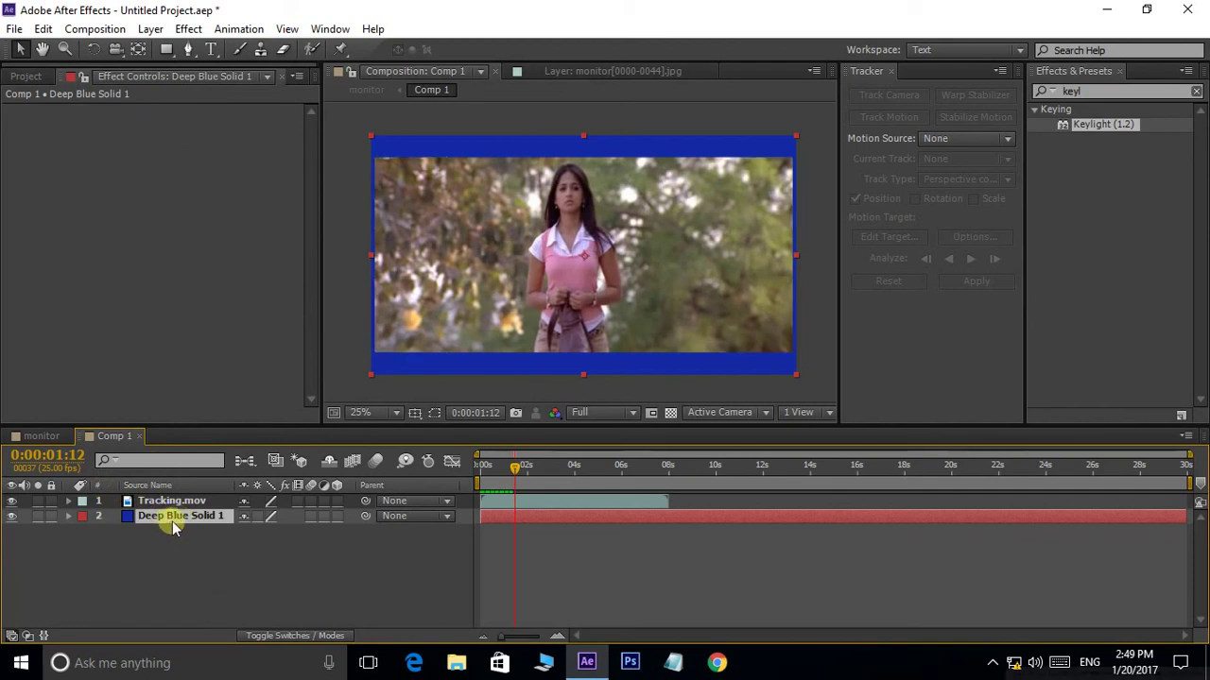
Draw a full-frame rectangle mask on Deep Blue Solid 1 and feather it to 80 pixels
click(168, 50)
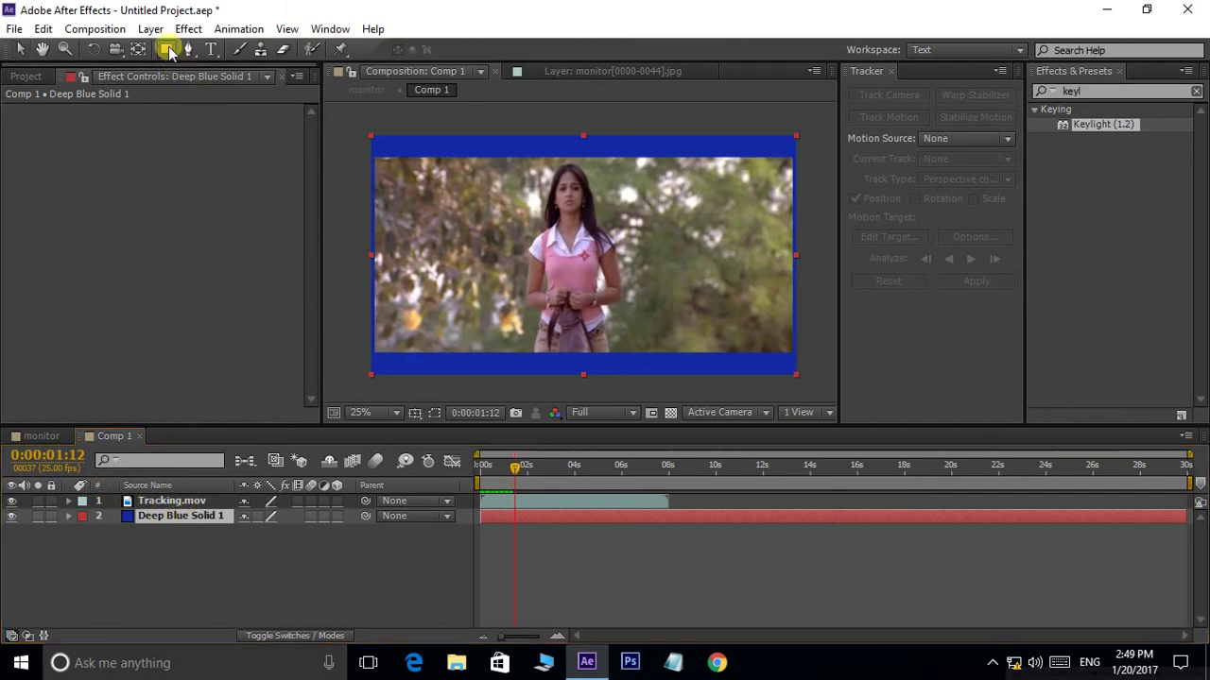
drag(168, 51, 215, 67)
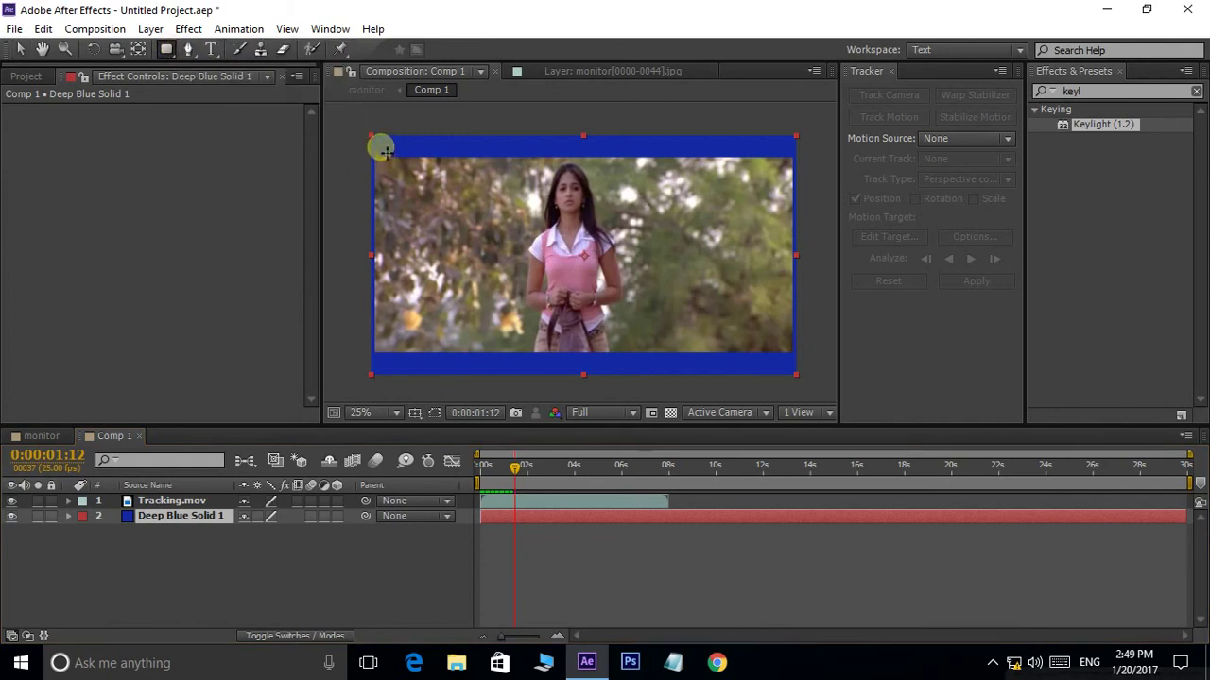
drag(384, 149, 797, 365)
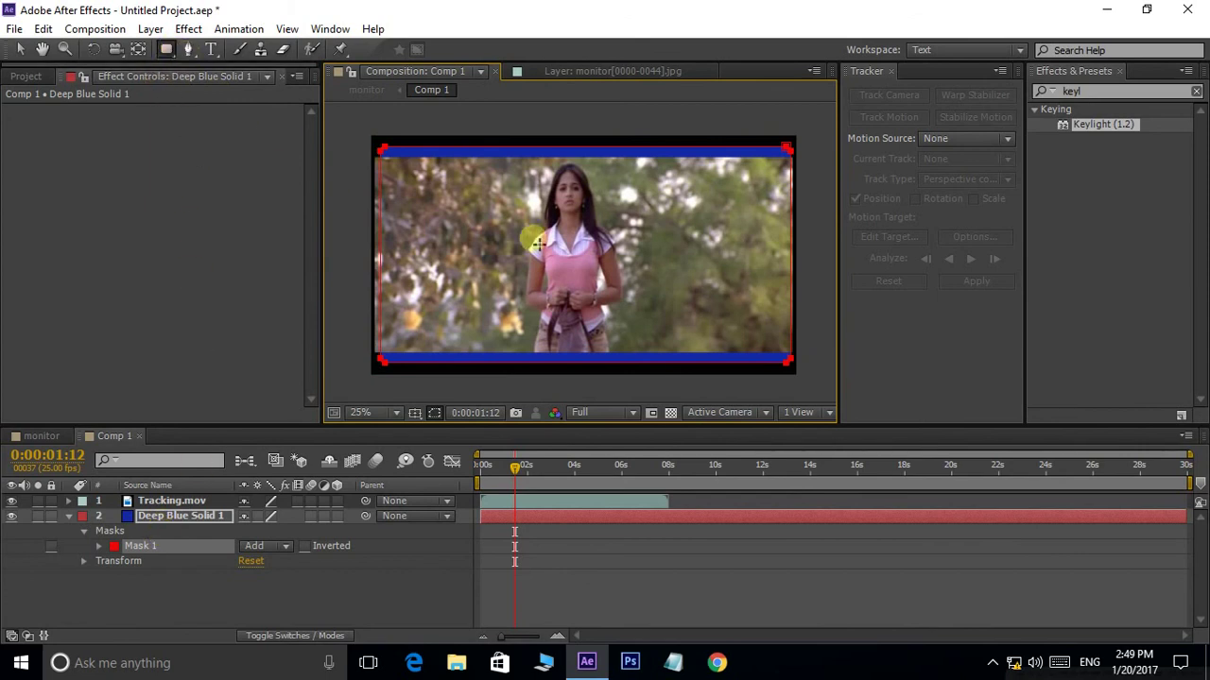
click(142, 548)
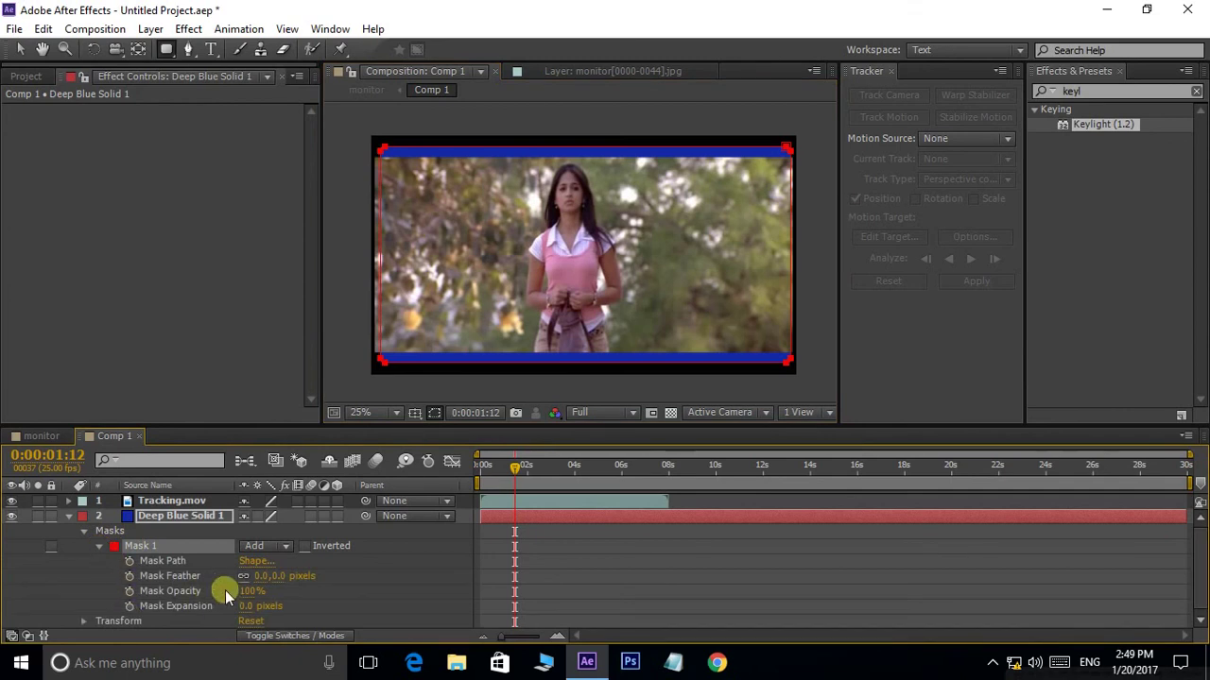
drag(271, 583, 317, 578)
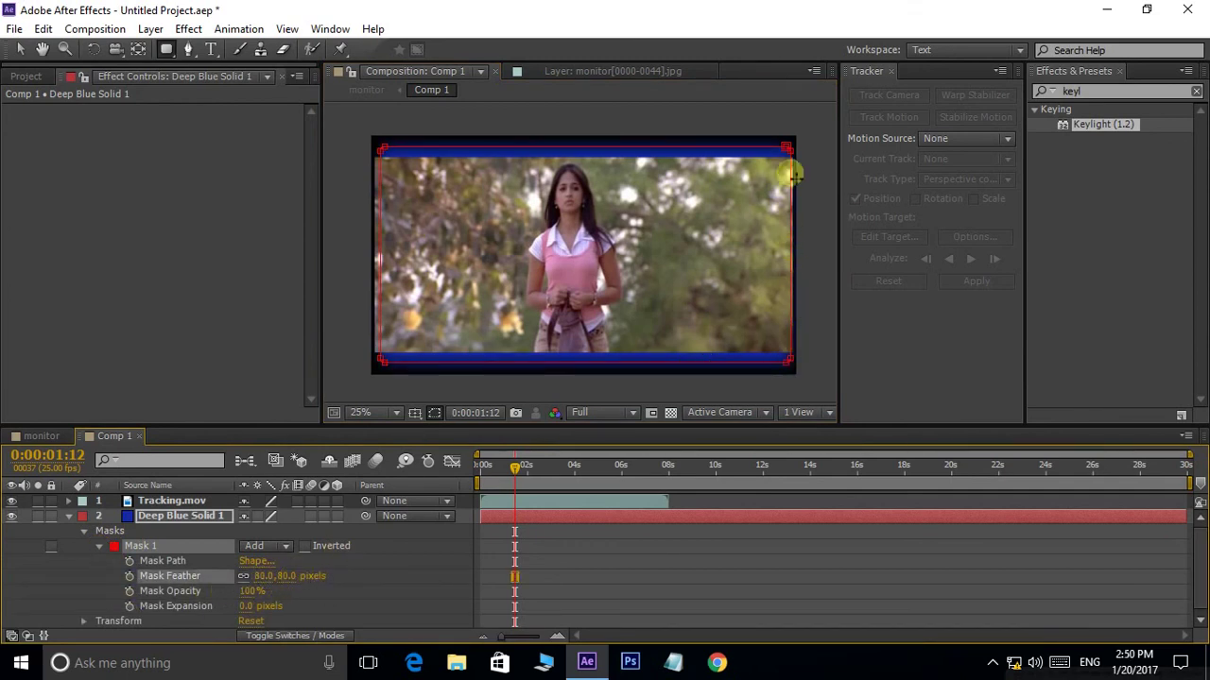
click(30, 435)
scroll(580, 167, up, 2)
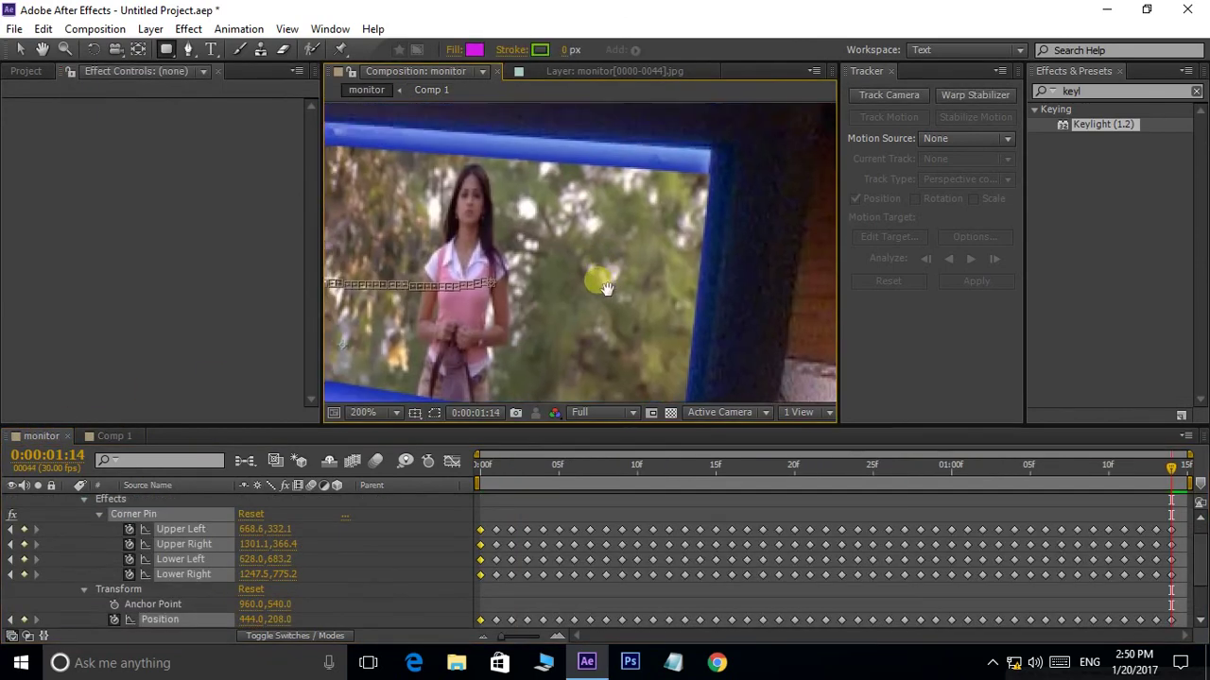
scroll(700, 254, up, 2)
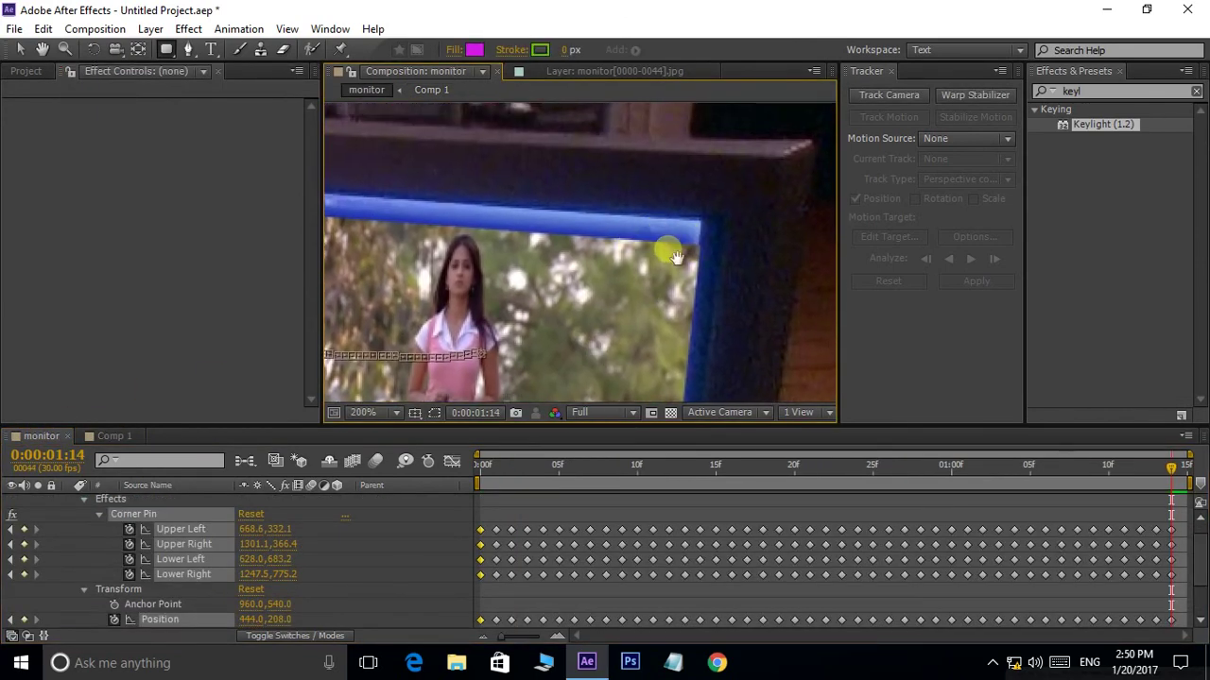
scroll(675, 257, down, 2)
click(498, 465)
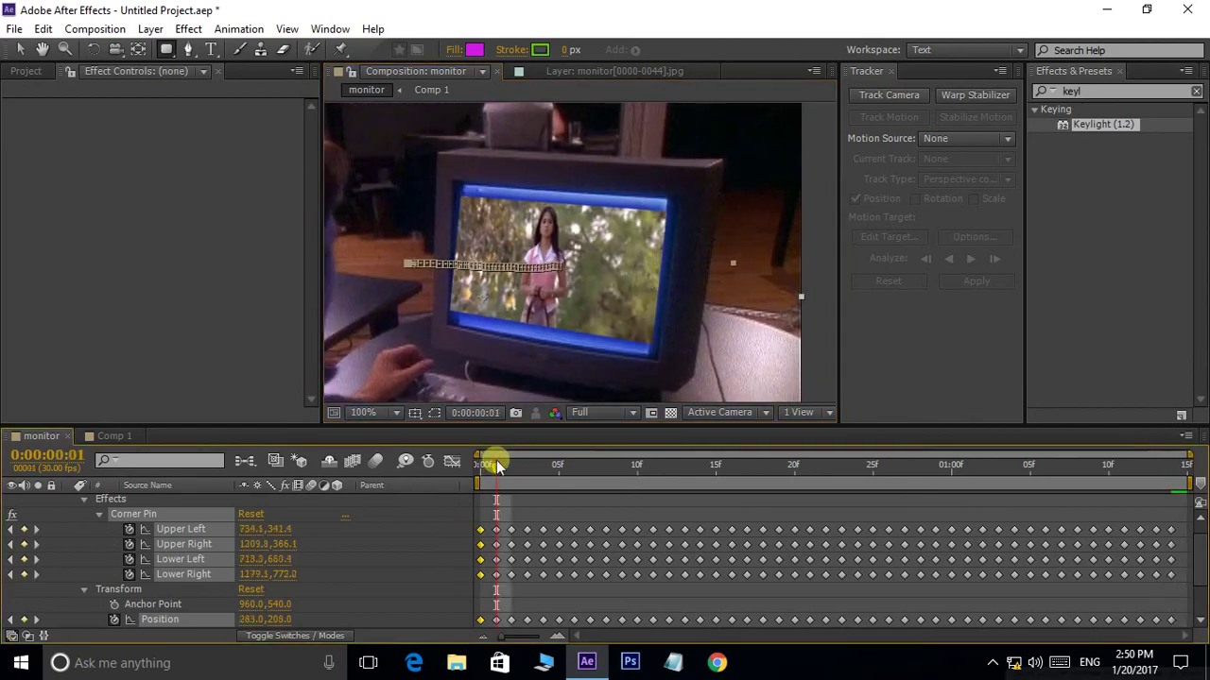
key(KP_0)
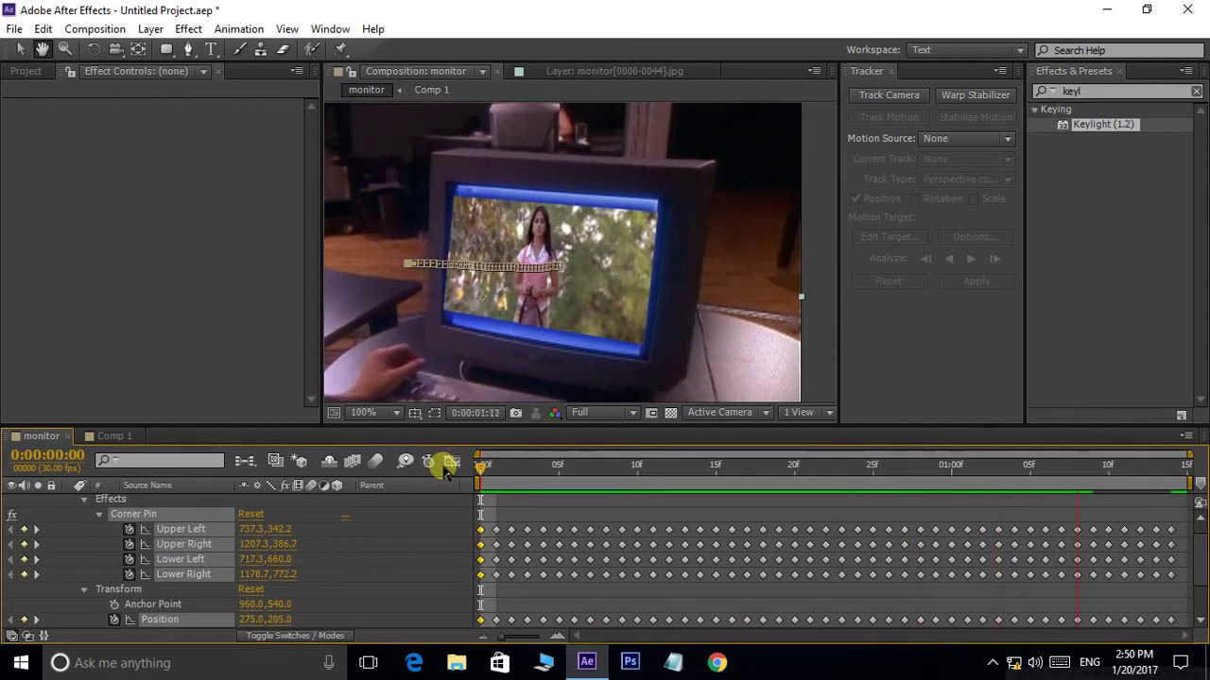
click(109, 436)
click(43, 436)
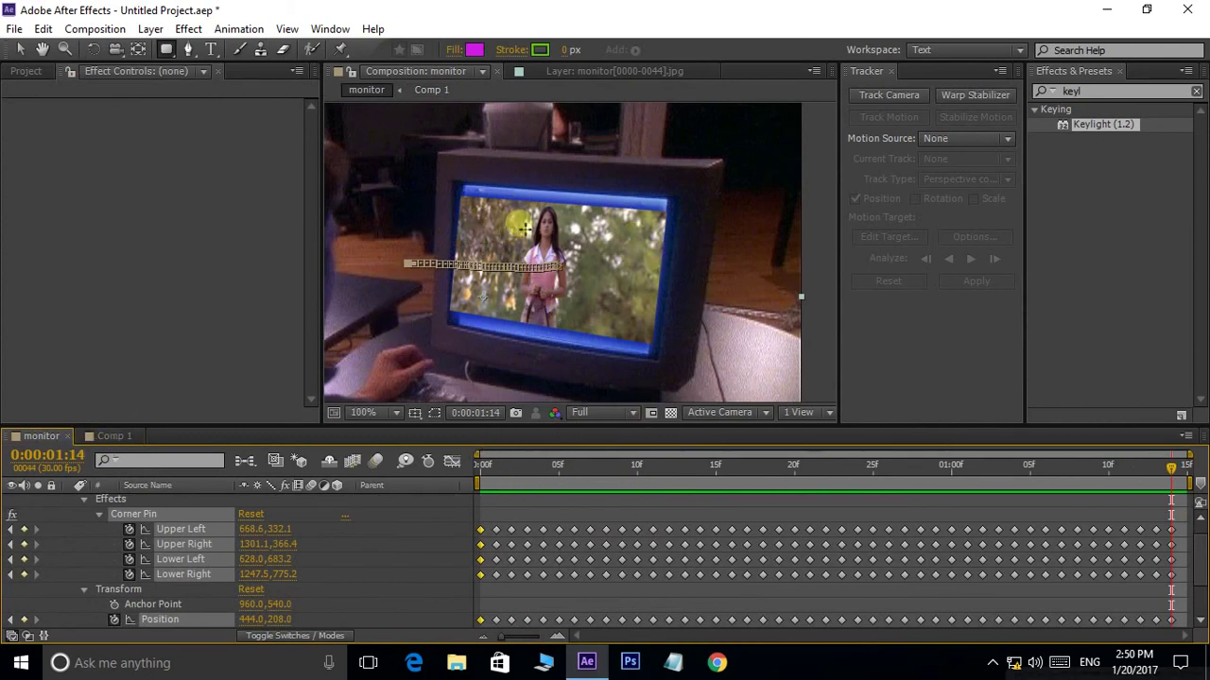
click(108, 436)
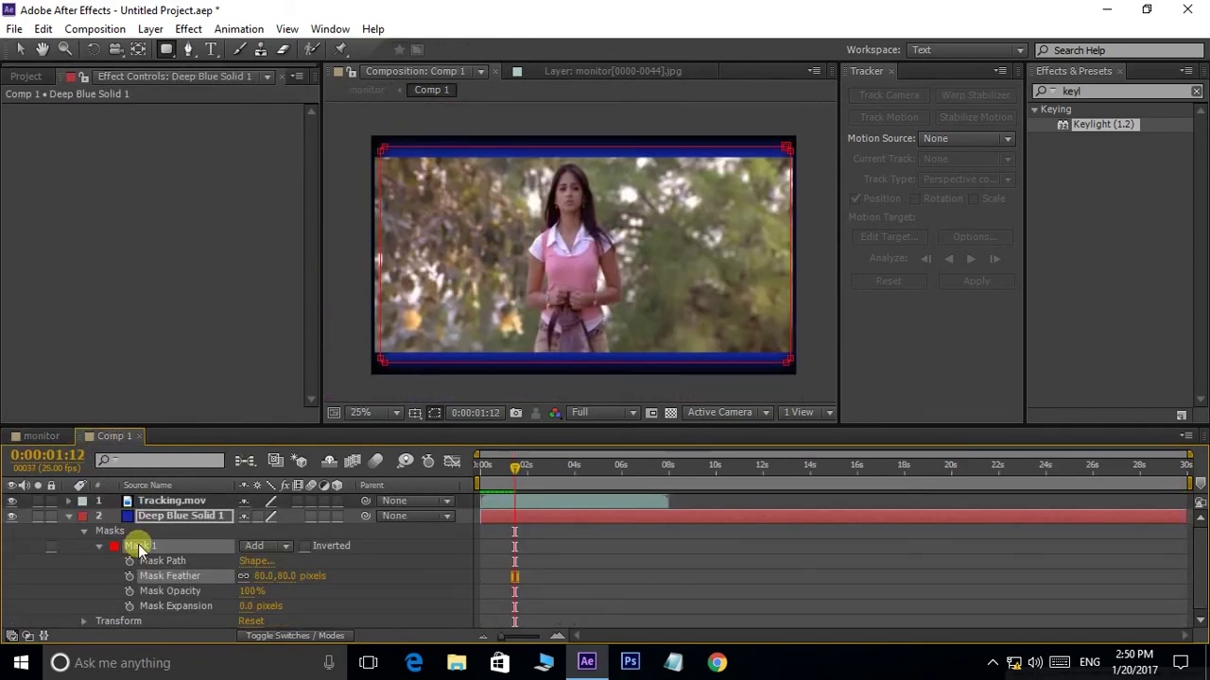
Delete Mask 1 from the blue solid, then preview the monitor comp from frame 0
key(Delete)
click(40, 436)
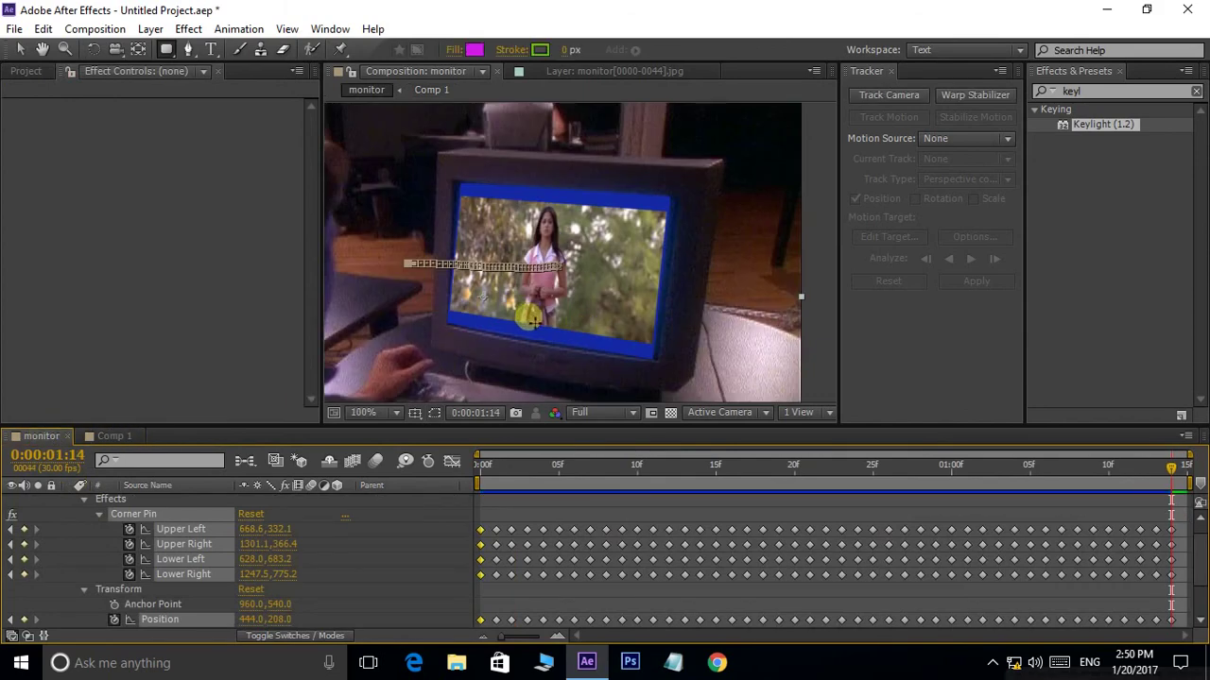
click(511, 464)
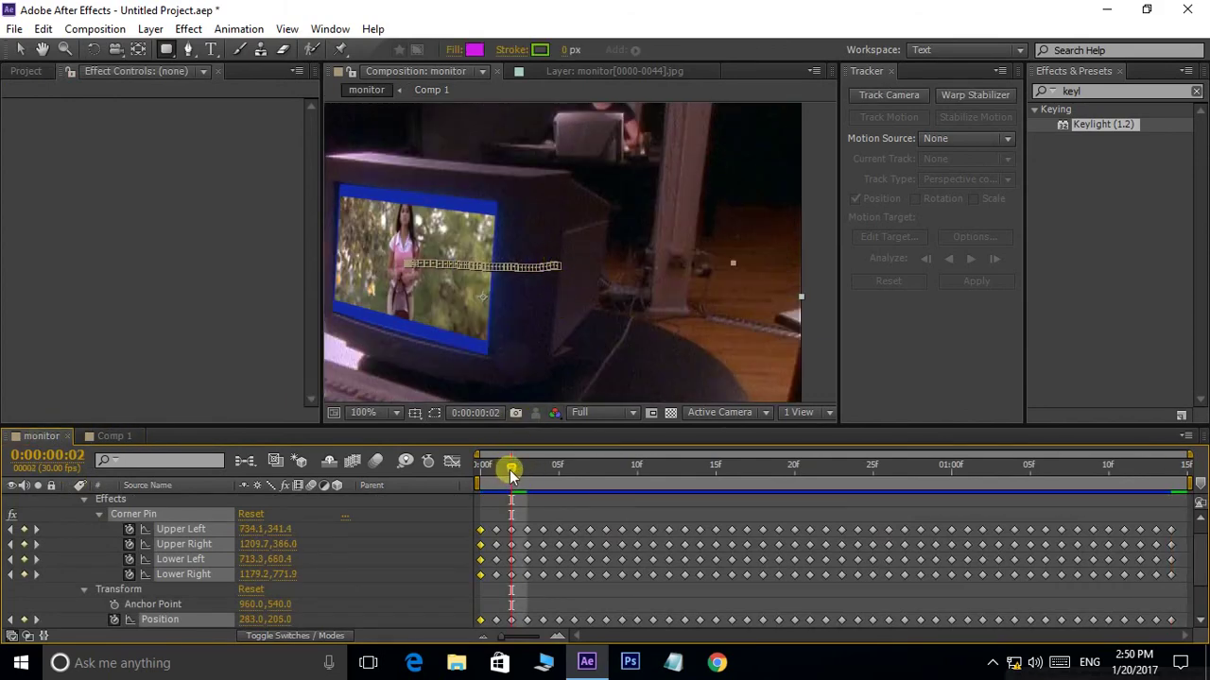
drag(510, 469, 481, 468)
key(KP_0)
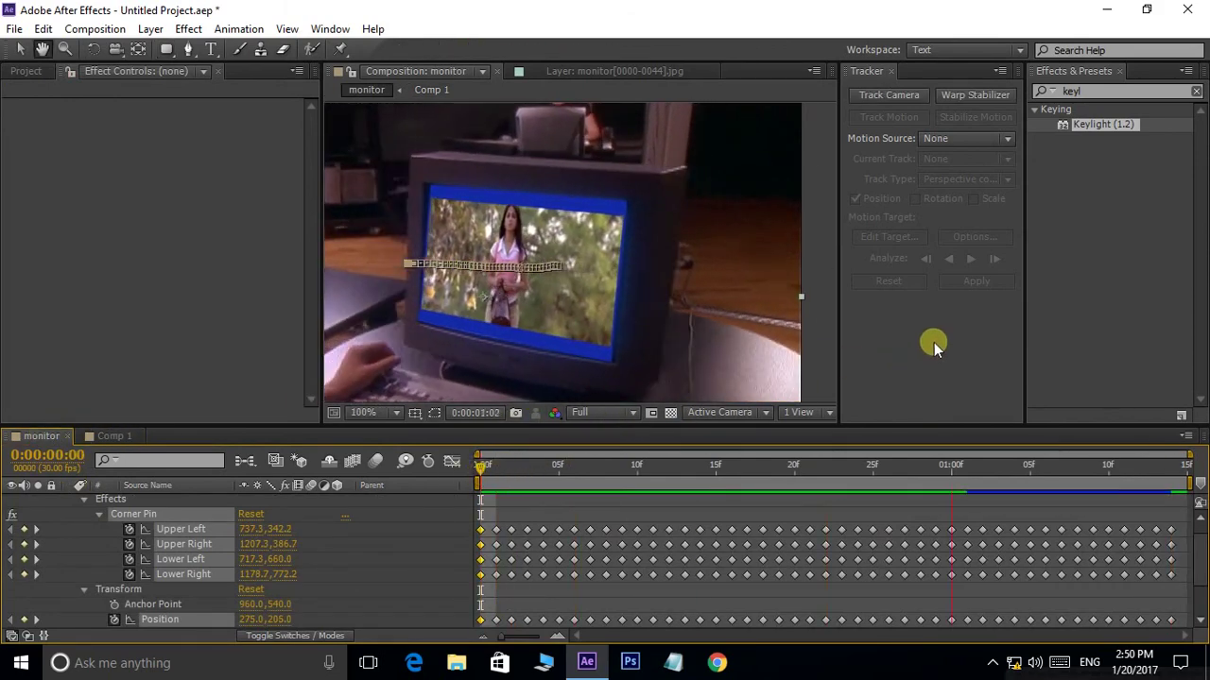
scroll(695, 295, down, 2)
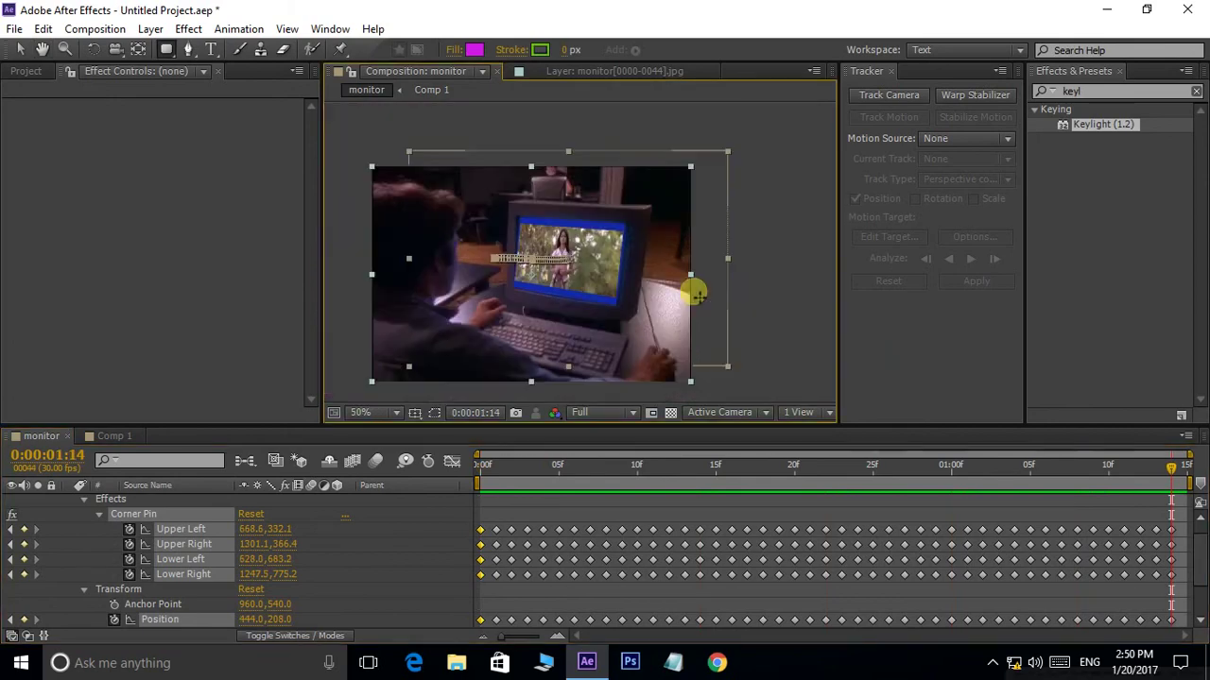
drag(521, 465, 441, 469)
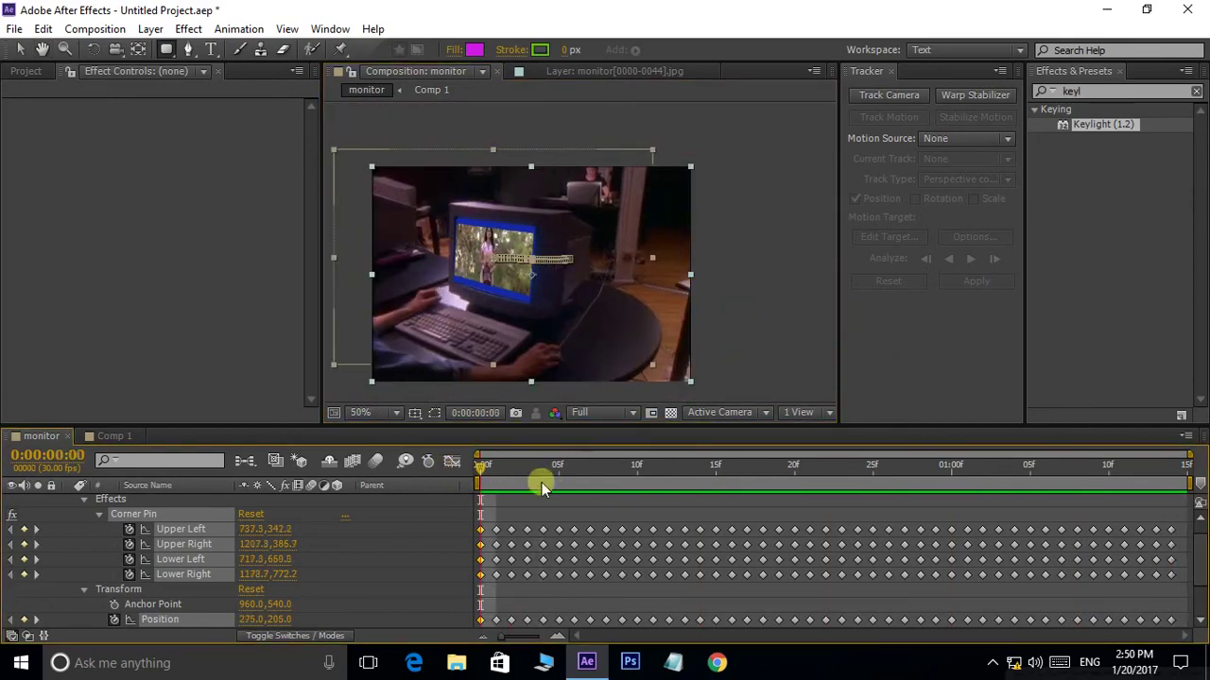
key(space)
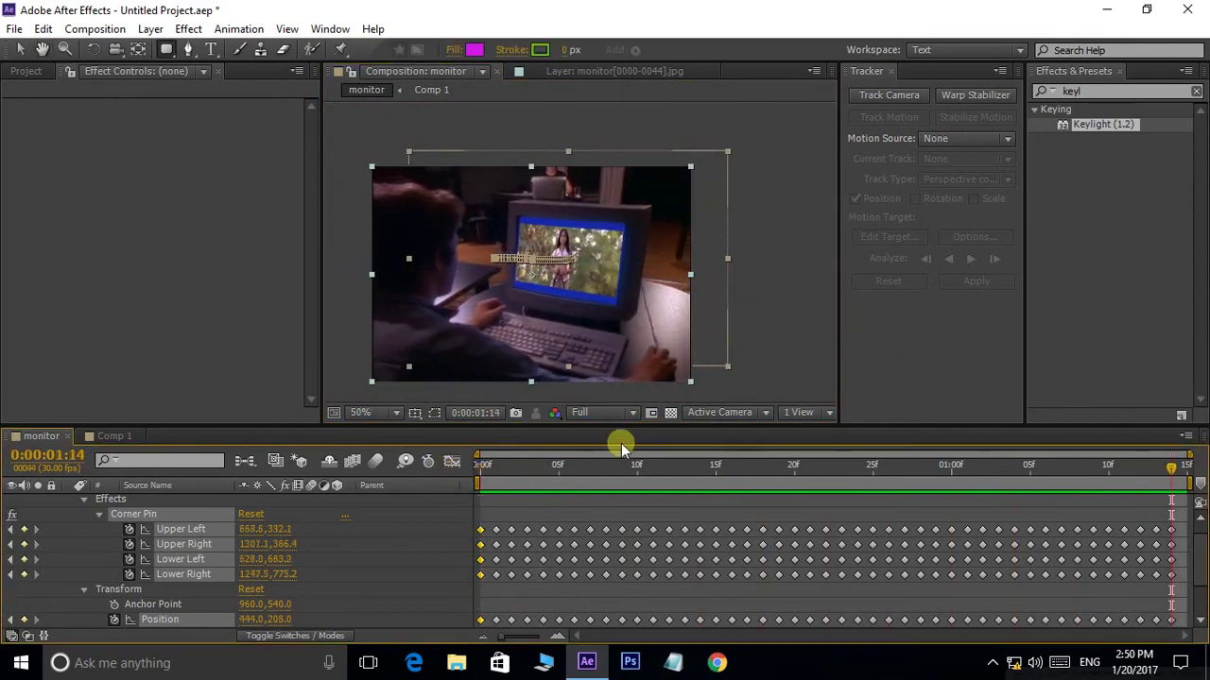